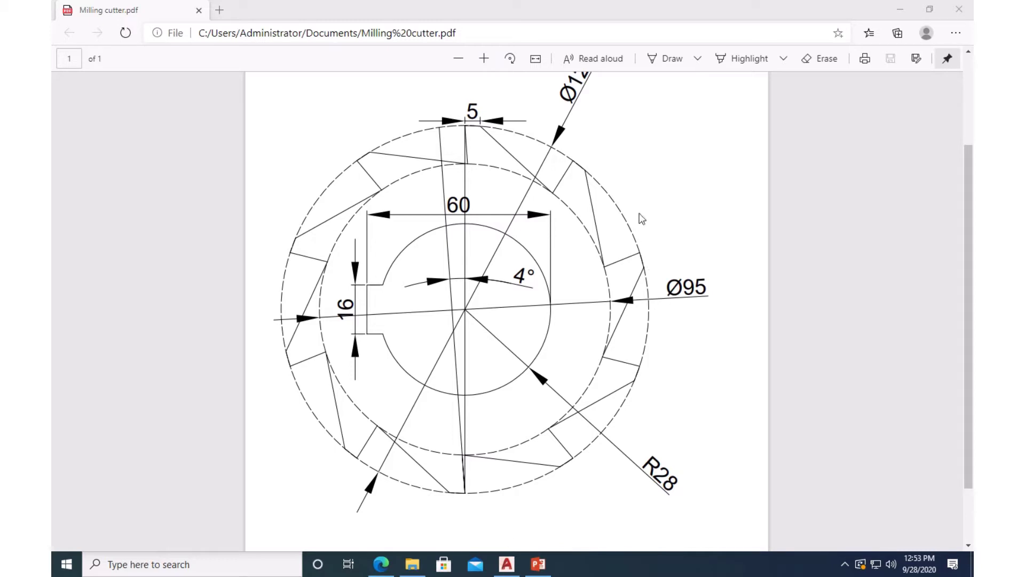
Review the milling cutter reference drawing, switch to AutoCAD and start a new drawing from the acadiso template.
{"action": "scroll", "coordinate": [647, 200], "scroll_direction": "up", "scroll_amount": 3}
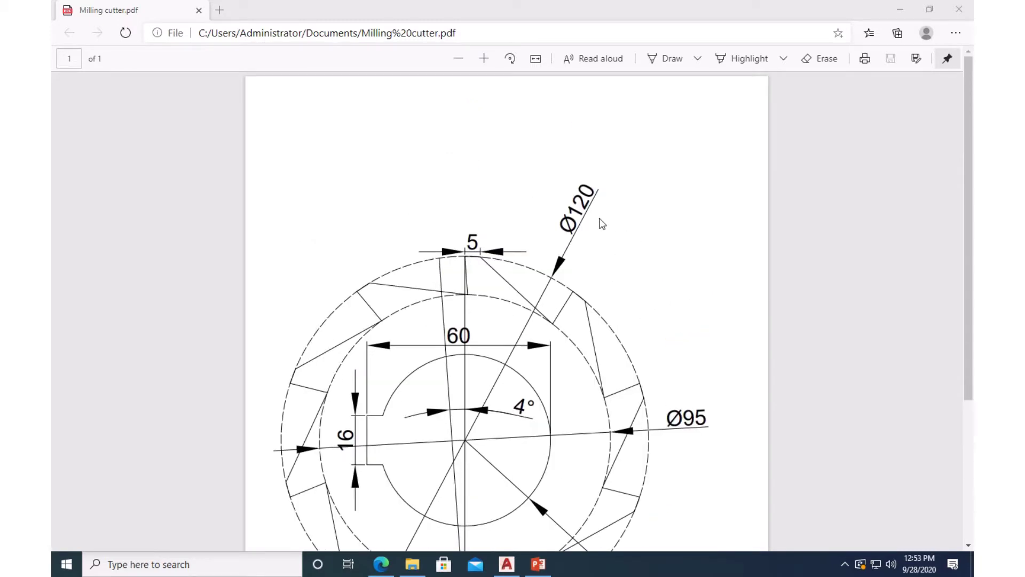
{"action": "scroll", "coordinate": [602, 223], "scroll_direction": "down", "scroll_amount": 2}
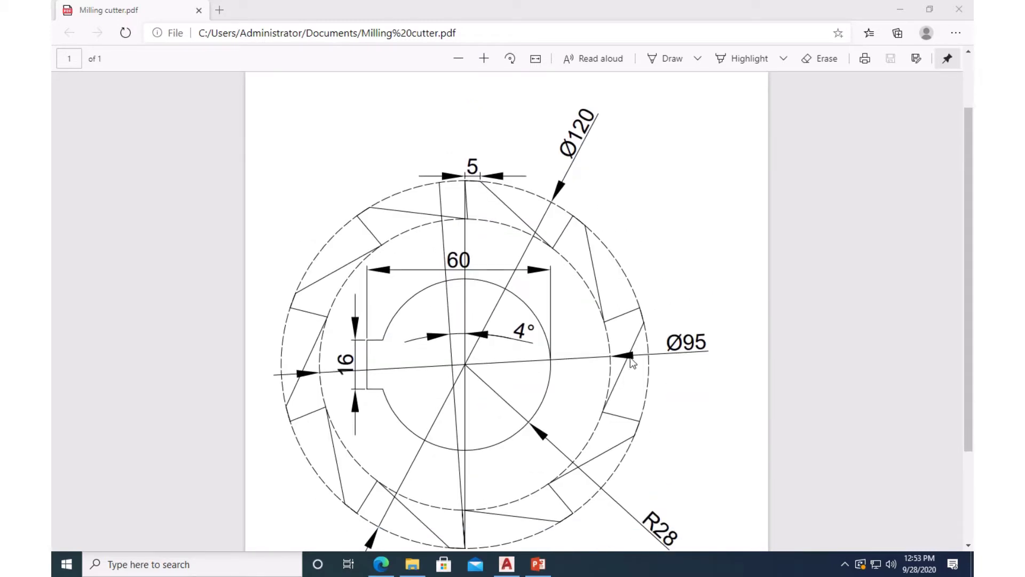
{"action": "scroll", "coordinate": [668, 335], "scroll_direction": "down", "scroll_amount": 2}
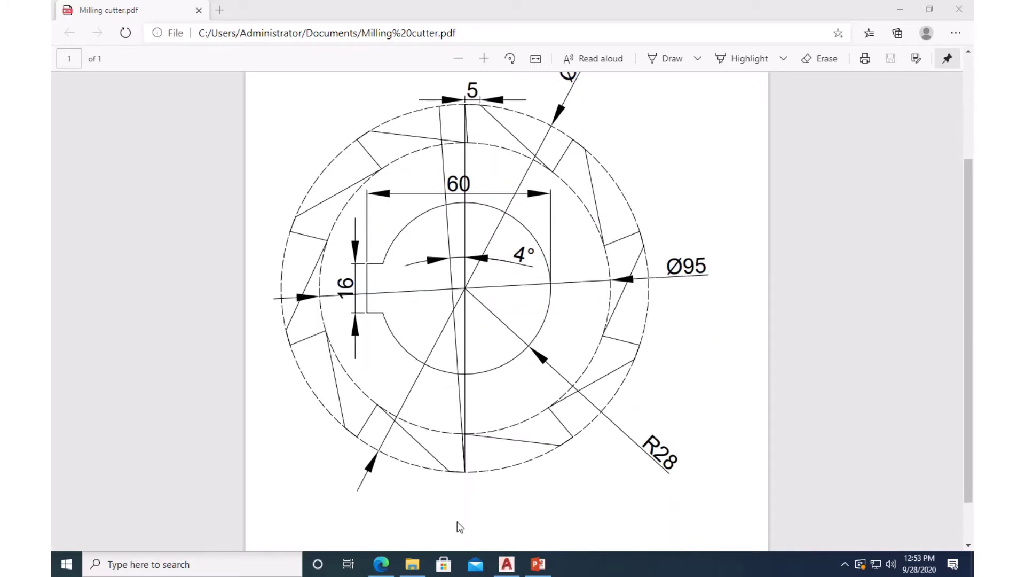
{"action": "left_click", "coordinate": [508, 569]}
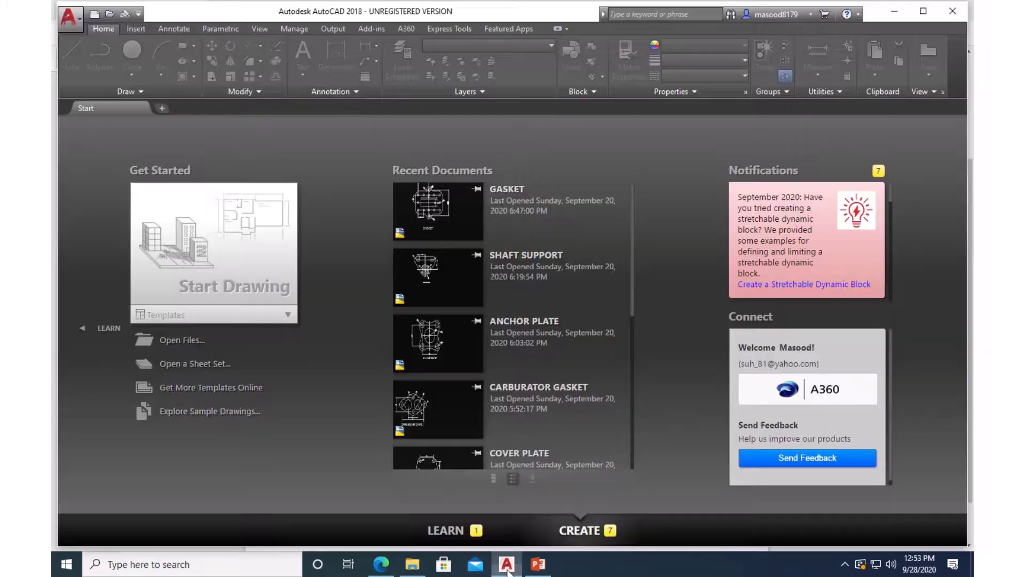
{"action": "left_click", "coordinate": [95, 16]}
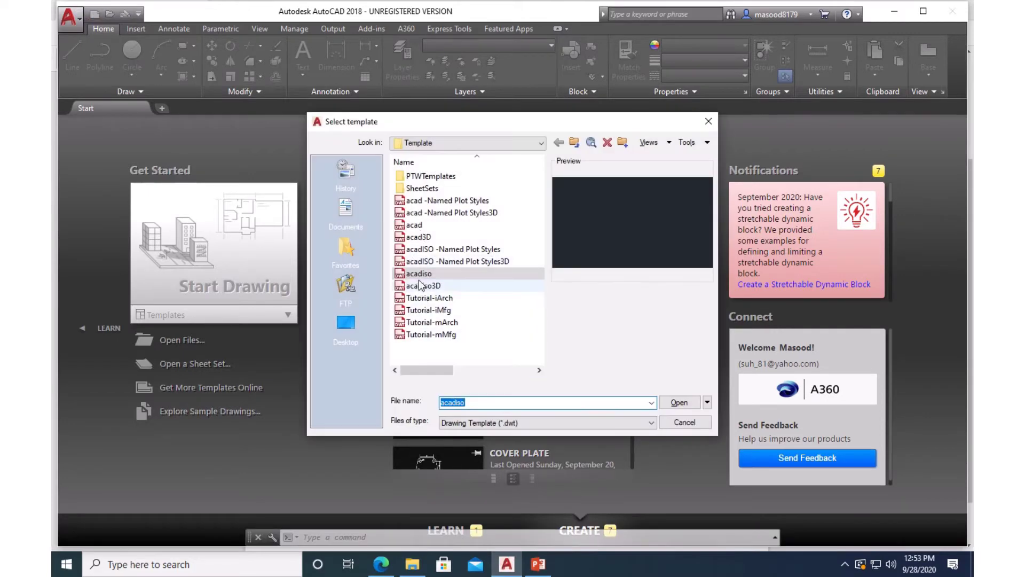
{"action": "double_click", "coordinate": [420, 274]}
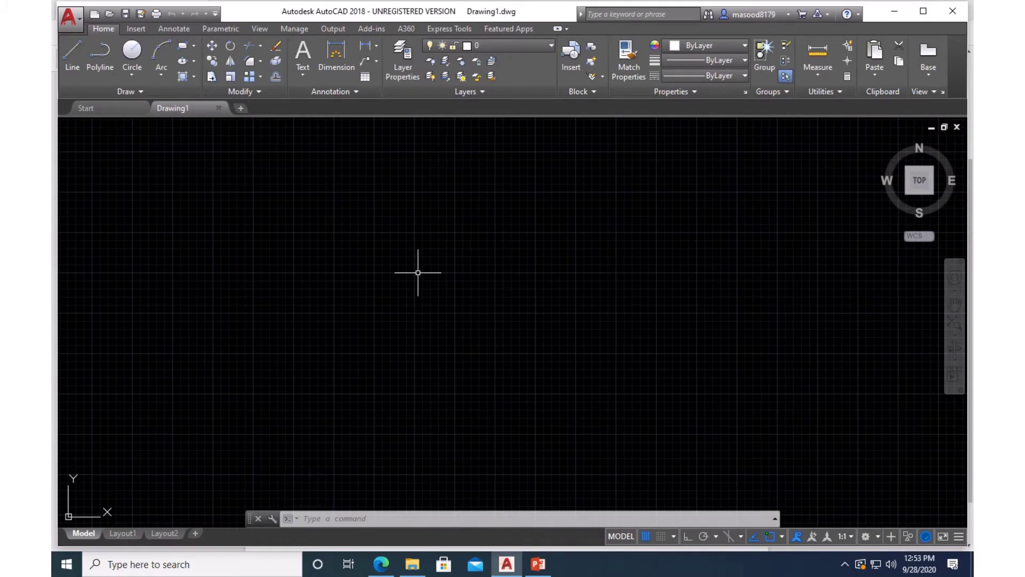
Draw a circle with a diameter of 120 using the Center, Diameter method.
{"action": "left_click", "coordinate": [133, 56]}
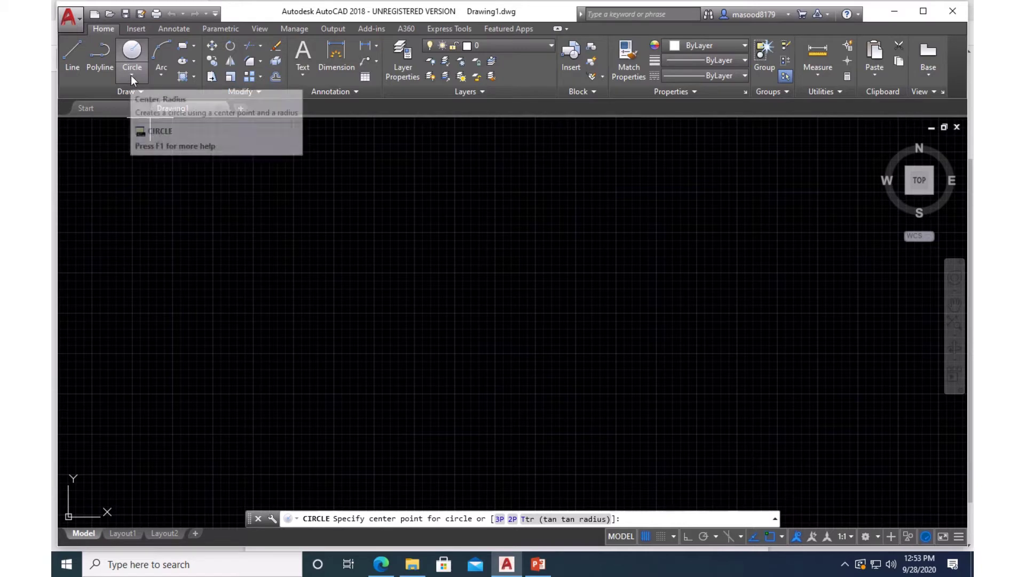
{"action": "left_click", "coordinate": [132, 75]}
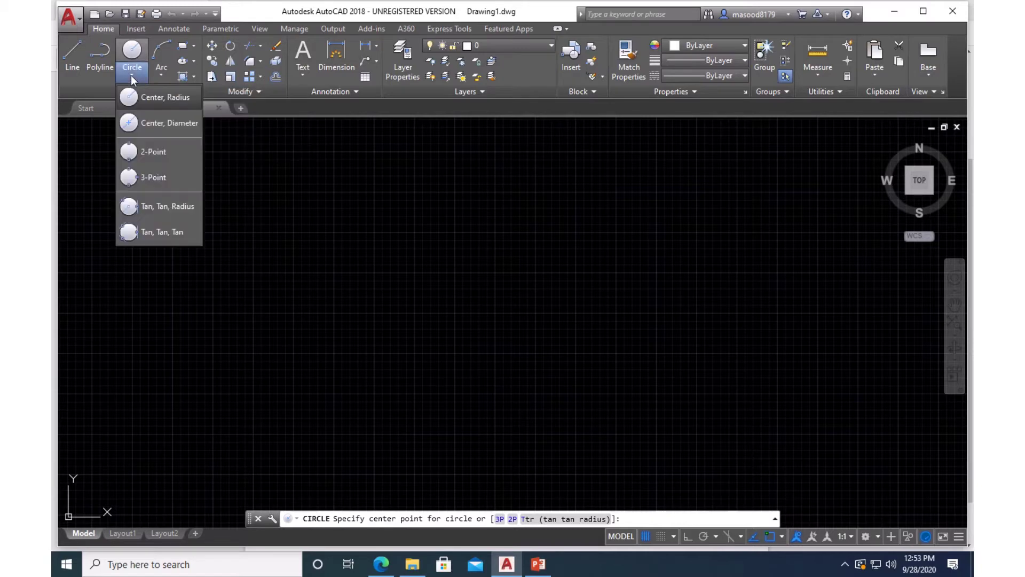
{"action": "left_click", "coordinate": [140, 125]}
{"action": "left_click", "coordinate": [312, 292]}
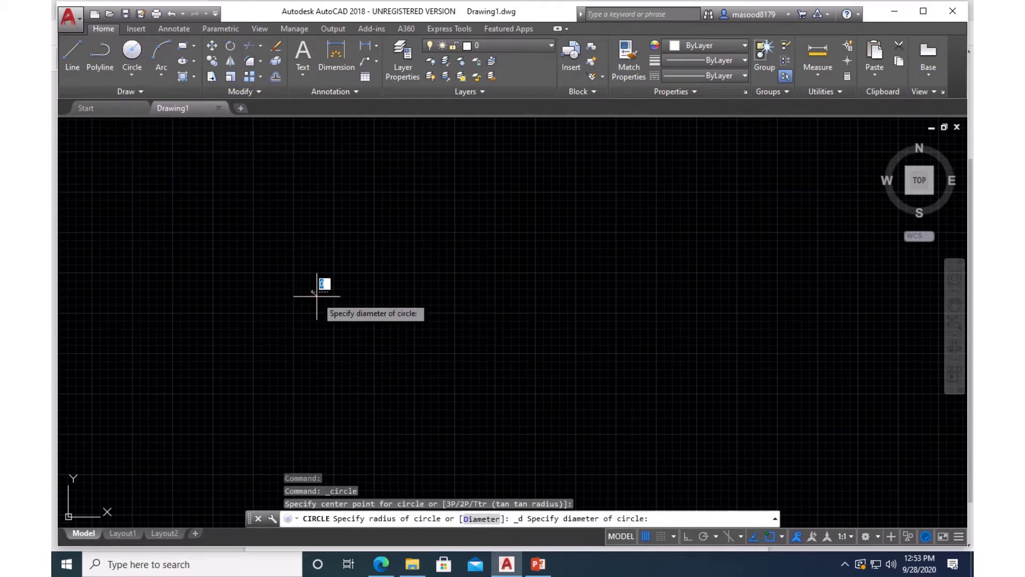
{"action": "type", "text": "120"}
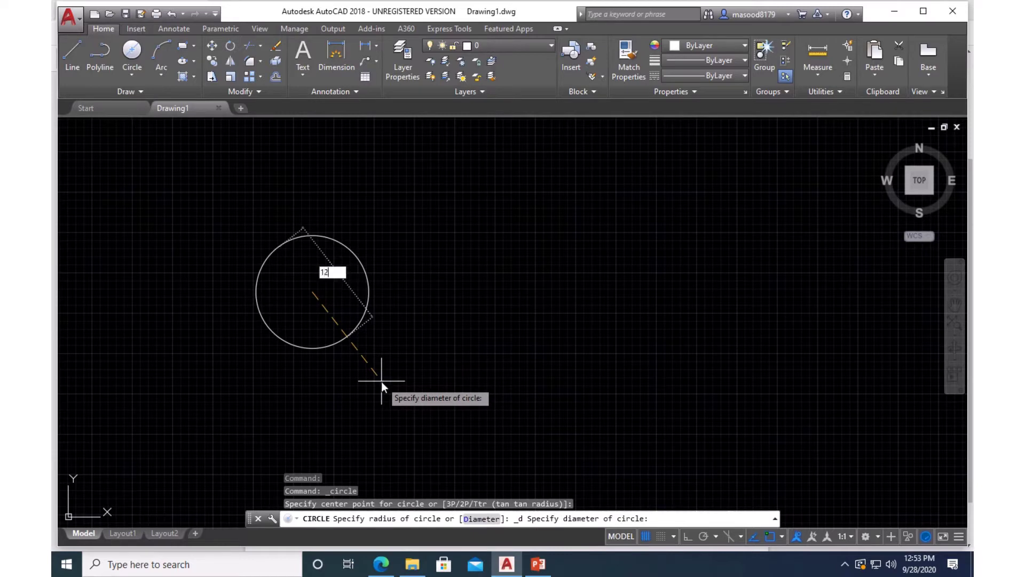
{"action": "key", "text": "Return"}
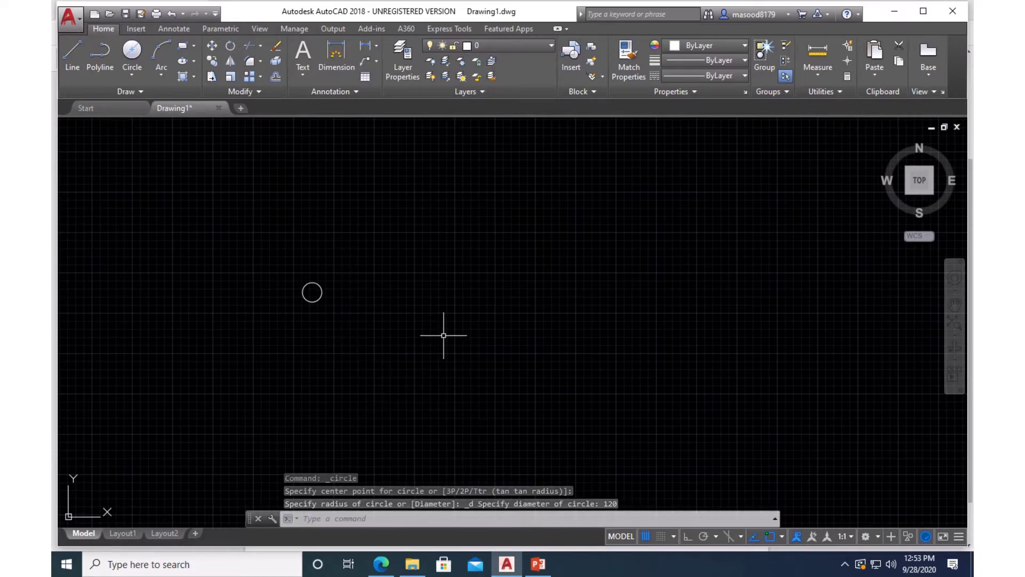
Turn on the Center object snap.
{"action": "type", "text": "z"}
{"action": "key", "text": "Return"}
{"action": "type", "text": "e"}
{"action": "key", "text": "Return"}
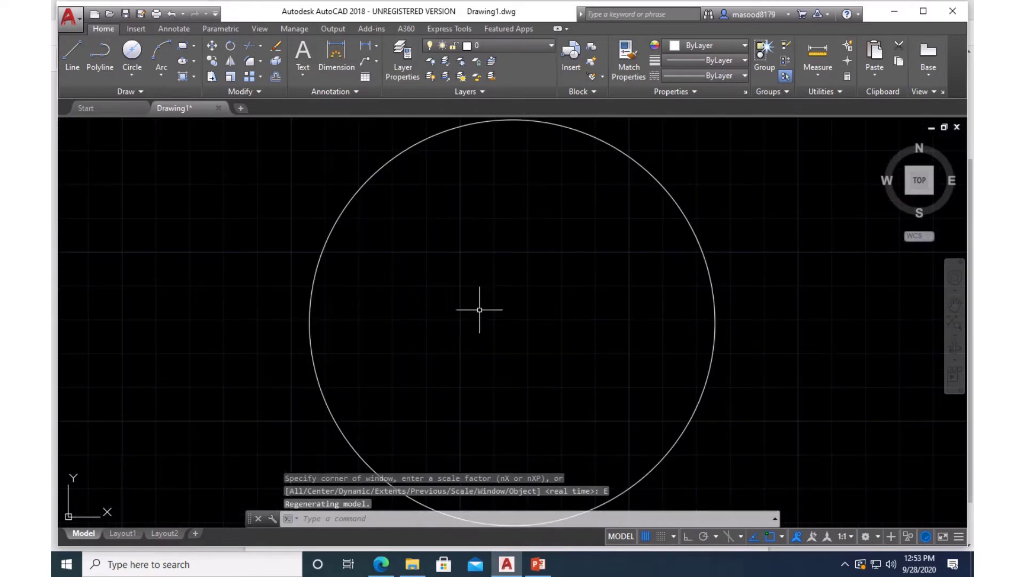
{"action": "scroll", "coordinate": [481, 311], "scroll_direction": "down", "scroll_amount": 2}
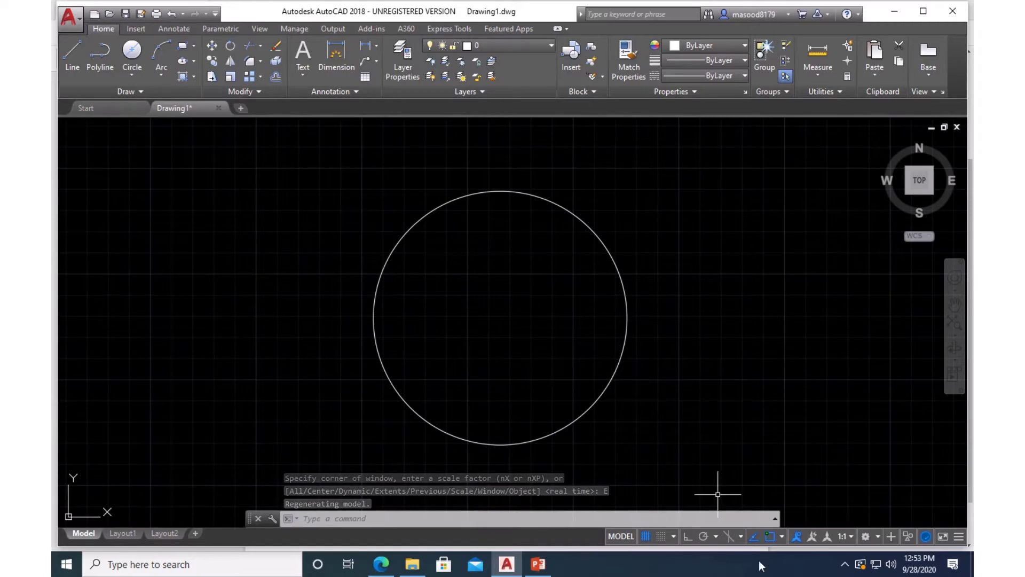
{"action": "left_click", "coordinate": [782, 538]}
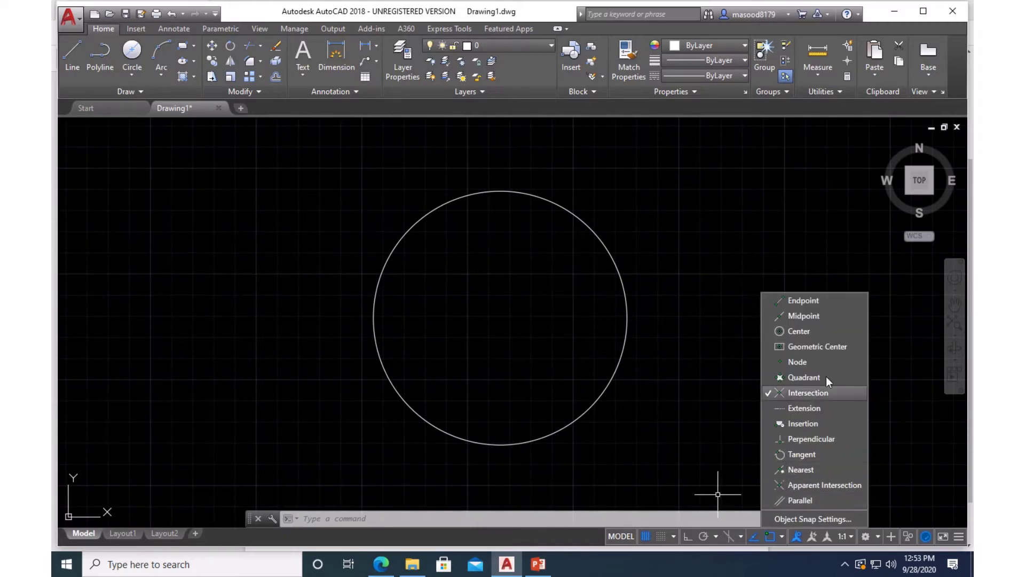
{"action": "left_click", "coordinate": [812, 332]}
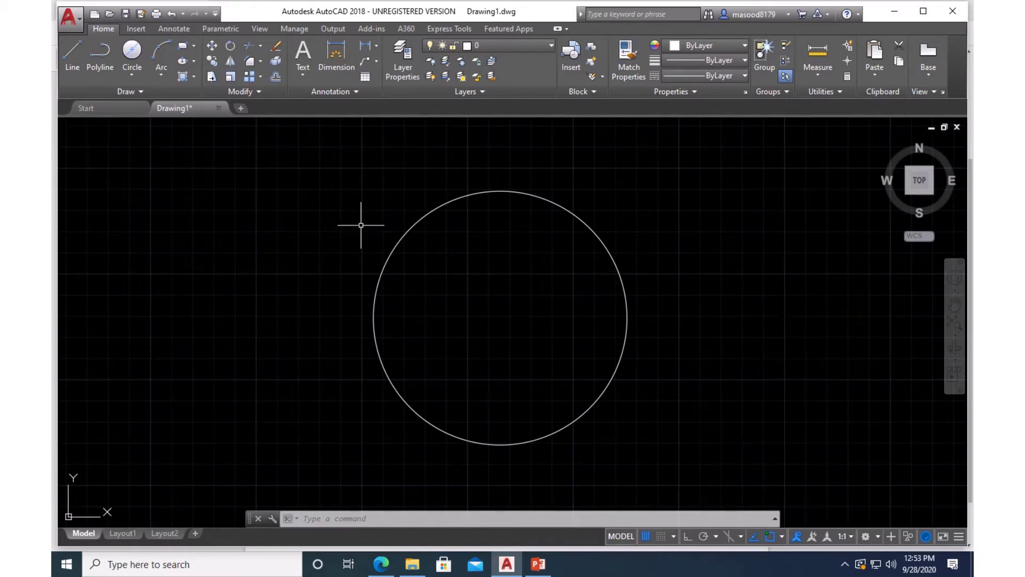
Draw a circle with a diameter of 95 concentric with the existing circle.
{"action": "left_click", "coordinate": [132, 51]}
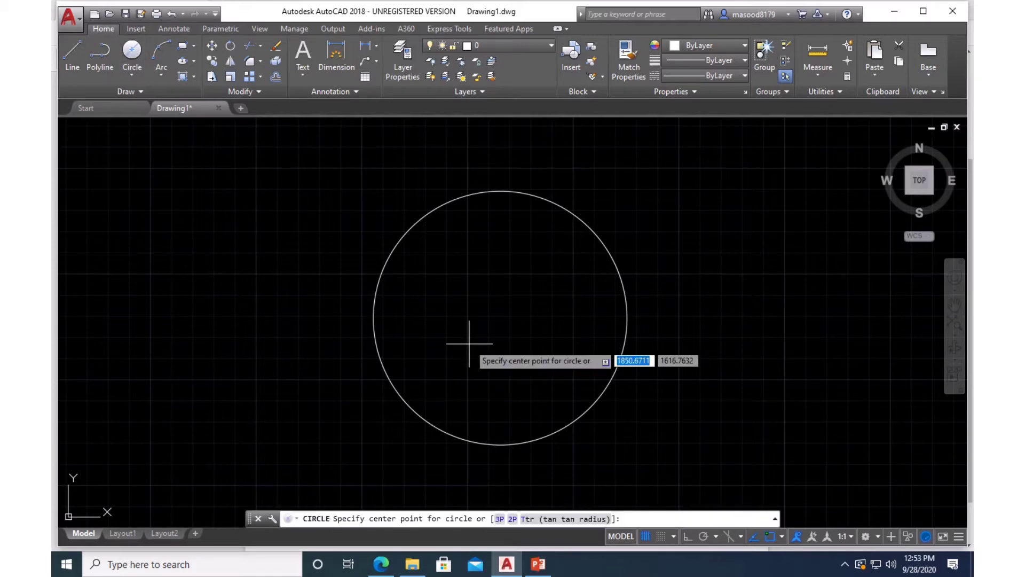
{"action": "left_click", "coordinate": [501, 317]}
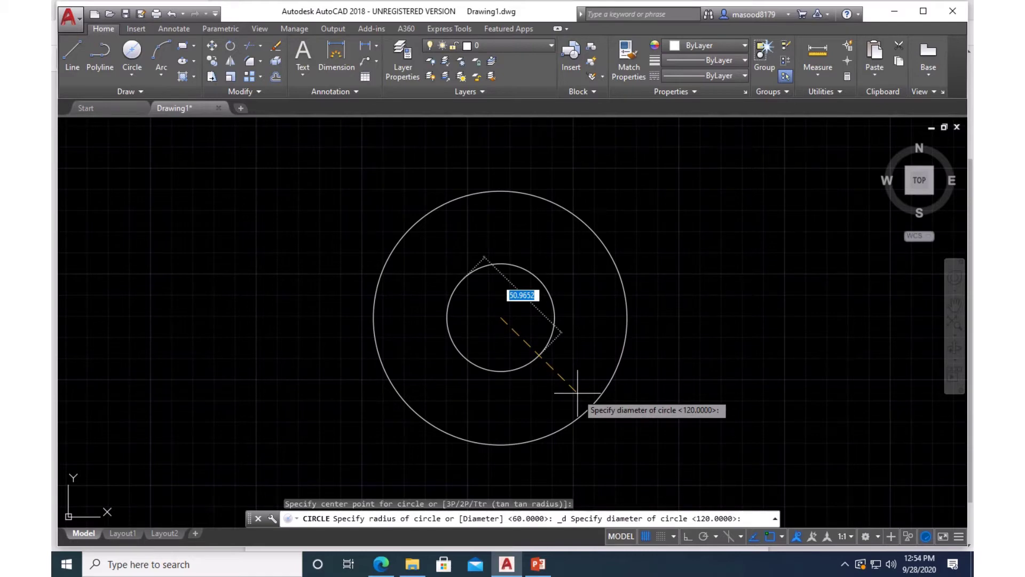
{"action": "type", "text": "95"}
{"action": "key", "text": "Return"}
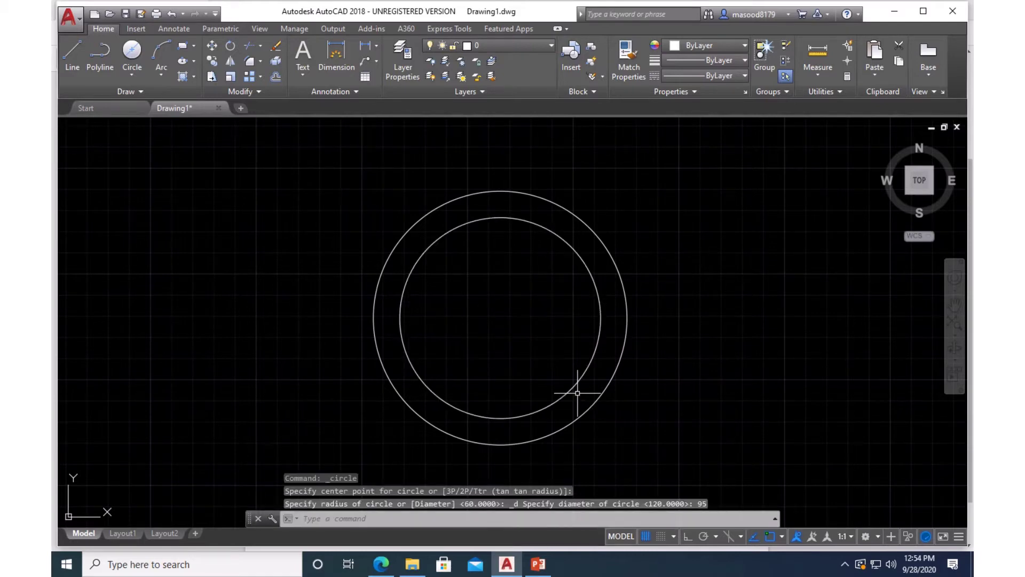
{"action": "key", "text": "Escape"}
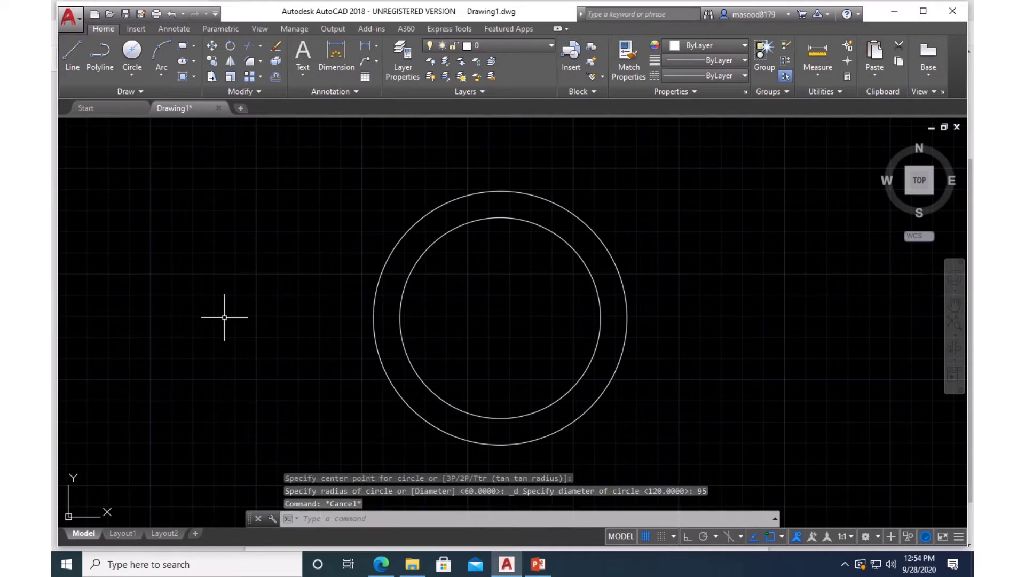
With Ortho on, draw a vertical line through the circles' center, extending slightly beyond the outer circle at both ends.
{"action": "left_click", "coordinate": [72, 54]}
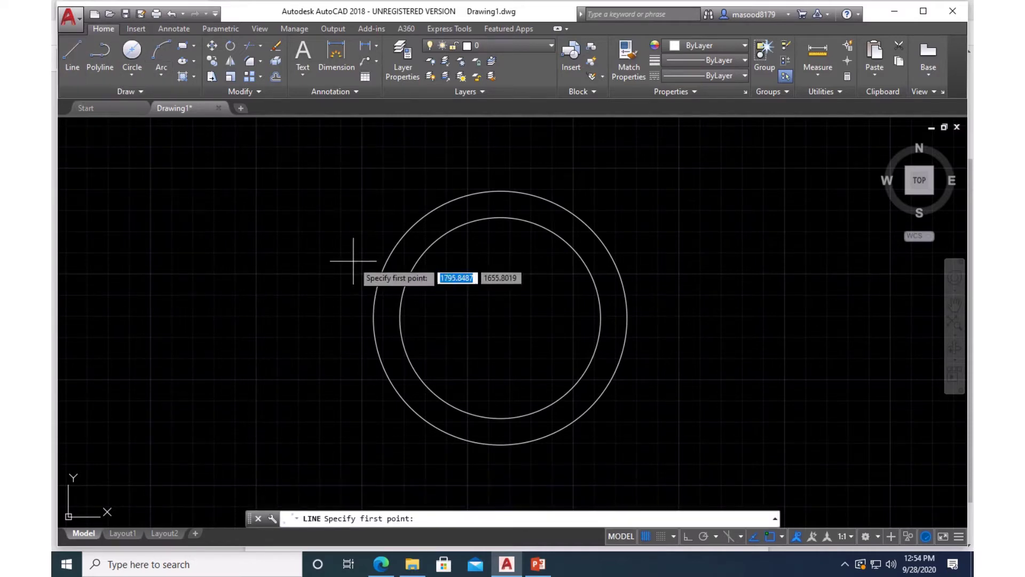
{"action": "left_click", "coordinate": [688, 536]}
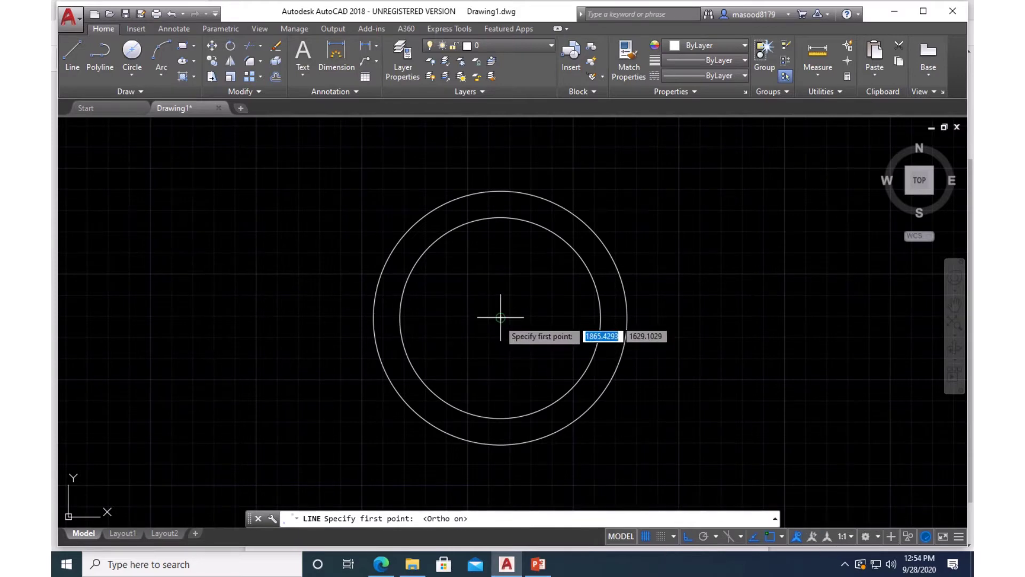
{"action": "left_click", "coordinate": [500, 458]}
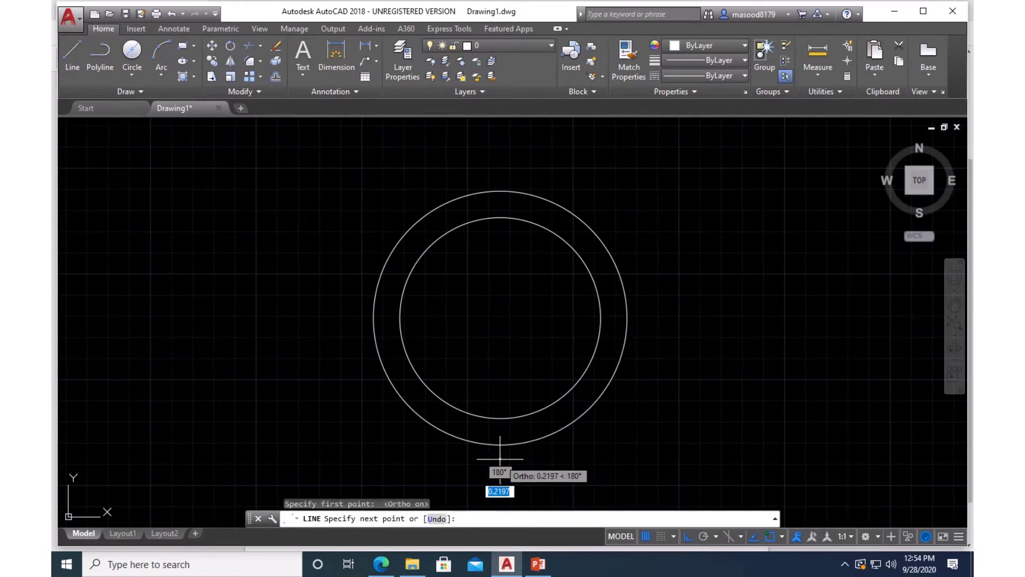
{"action": "left_click", "coordinate": [500, 187]}
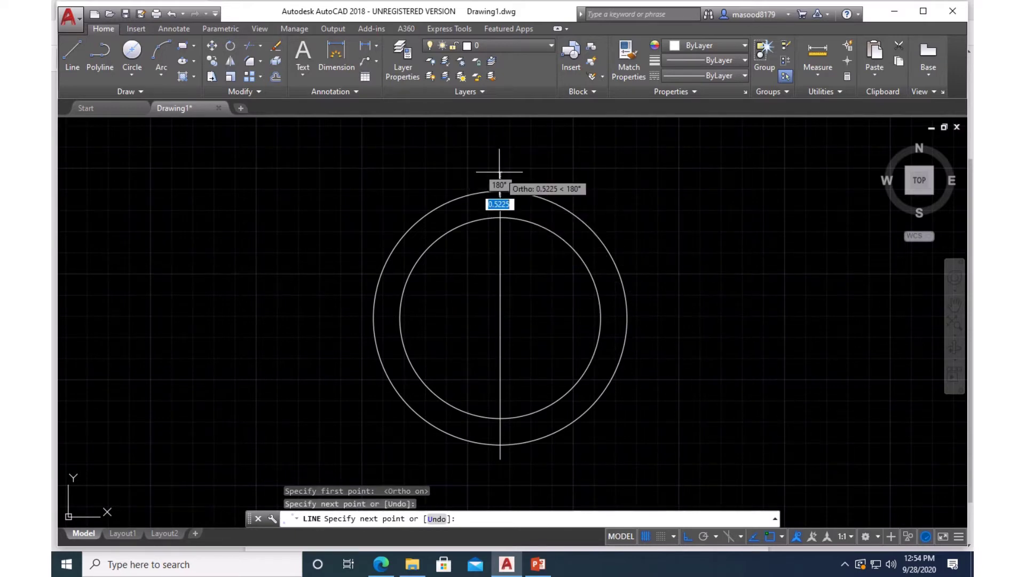
{"action": "key", "text": "Return"}
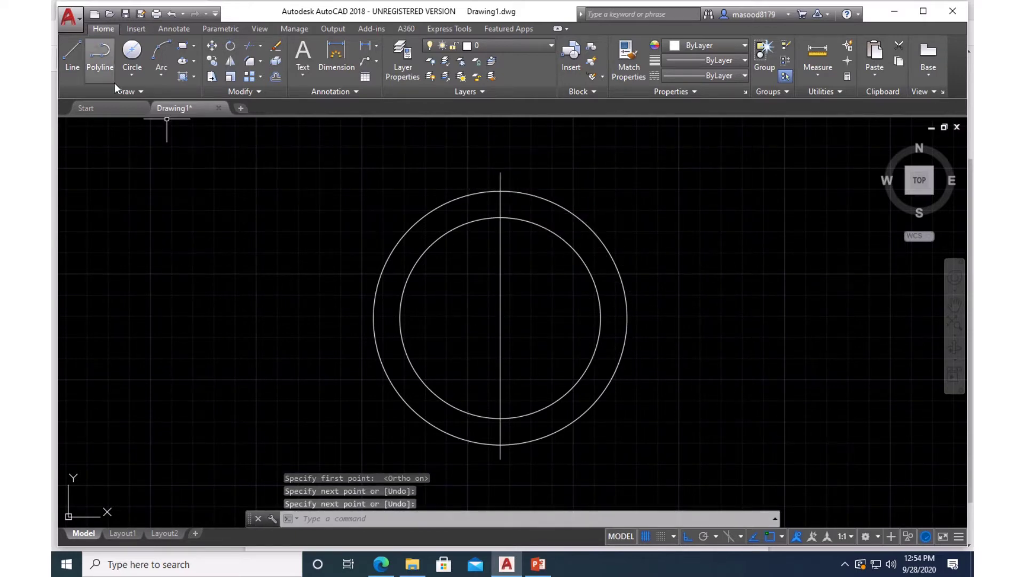
{"action": "left_click", "coordinate": [73, 54]}
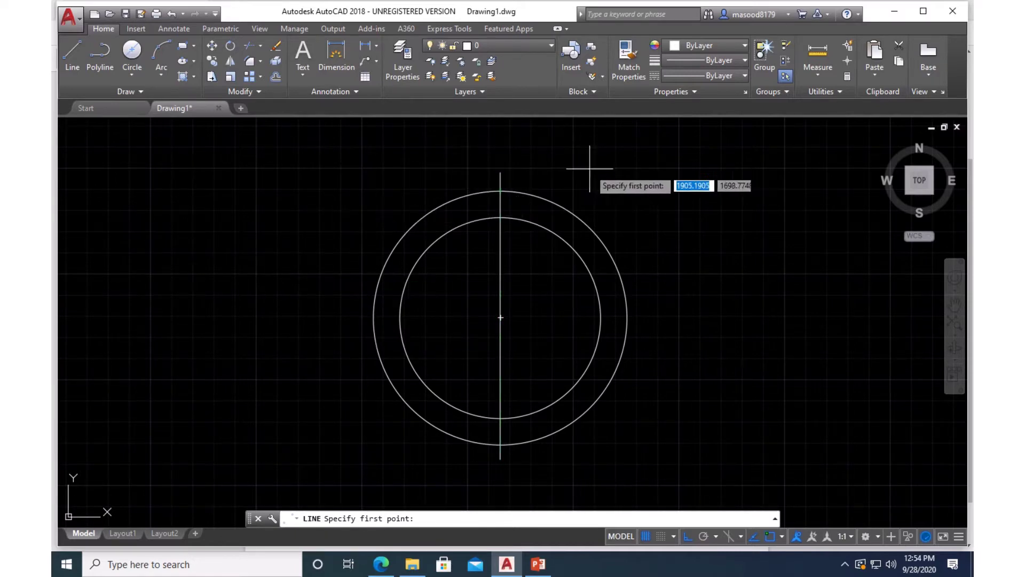
{"action": "key", "text": "Escape"}
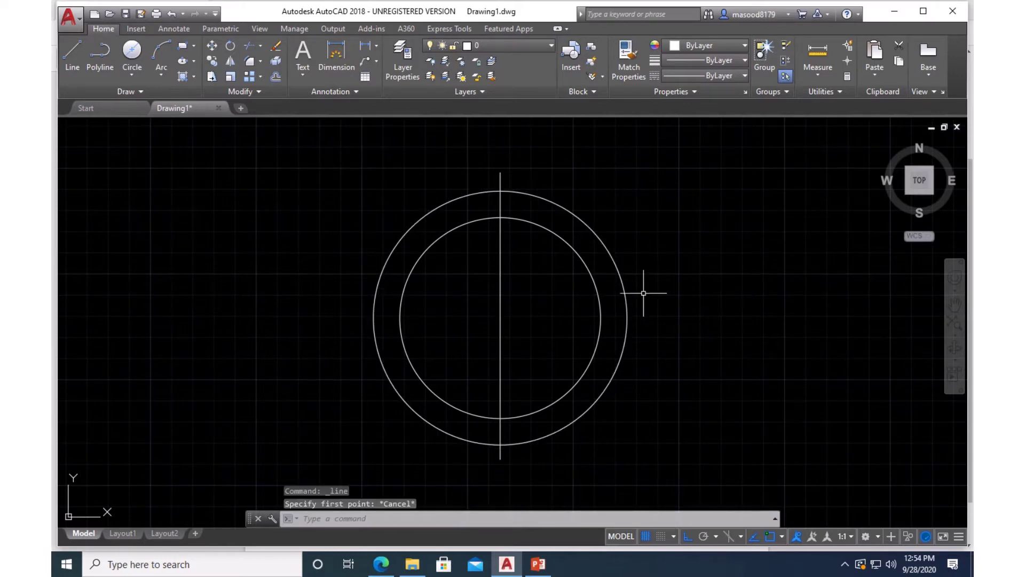
Set the color of both circles to light gray.
{"action": "left_click", "coordinate": [646, 374]}
{"action": "left_click", "coordinate": [604, 351]}
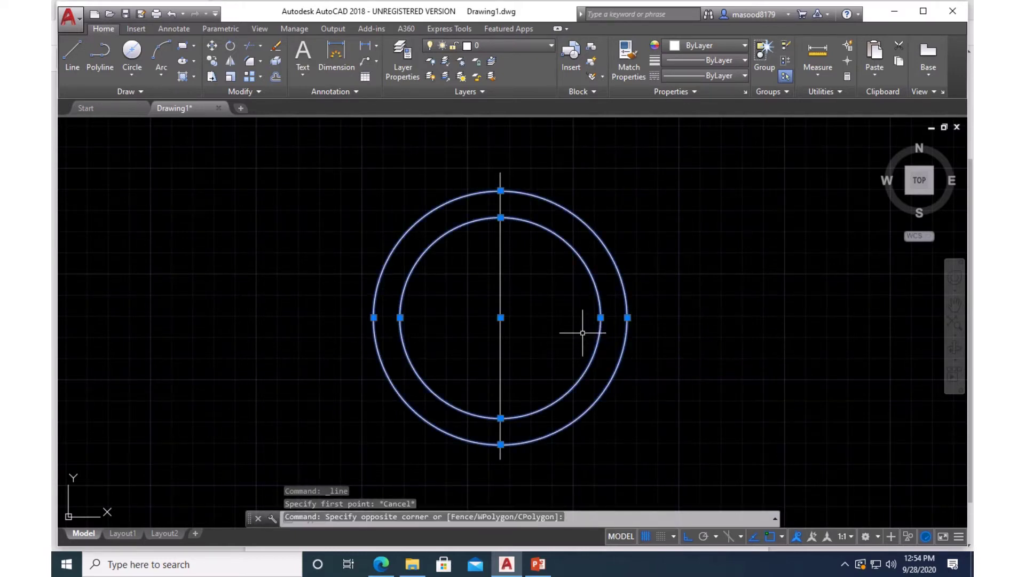
{"action": "left_click", "coordinate": [745, 46]}
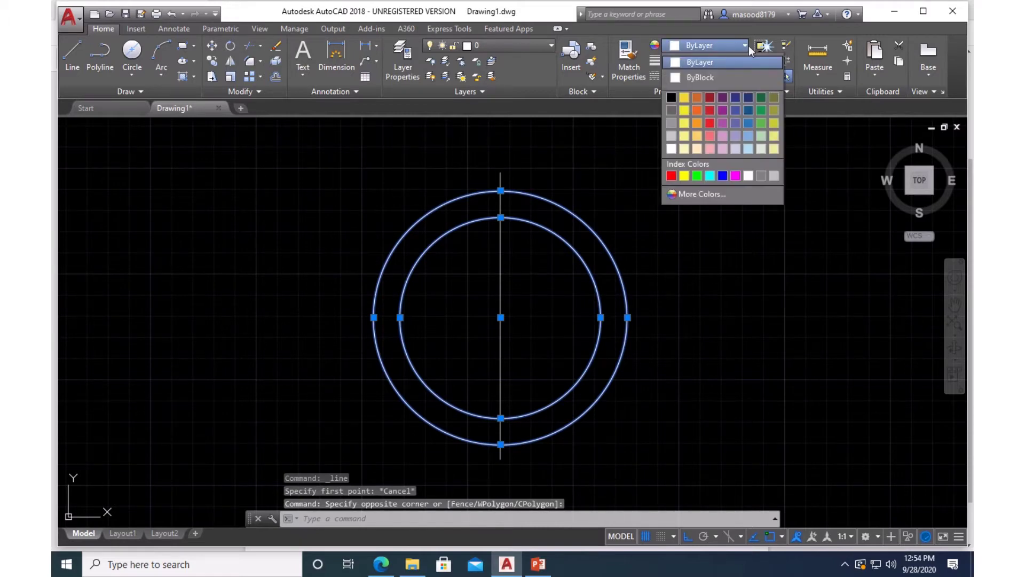
{"action": "left_click", "coordinate": [672, 135]}
{"action": "key", "text": "Escape"}
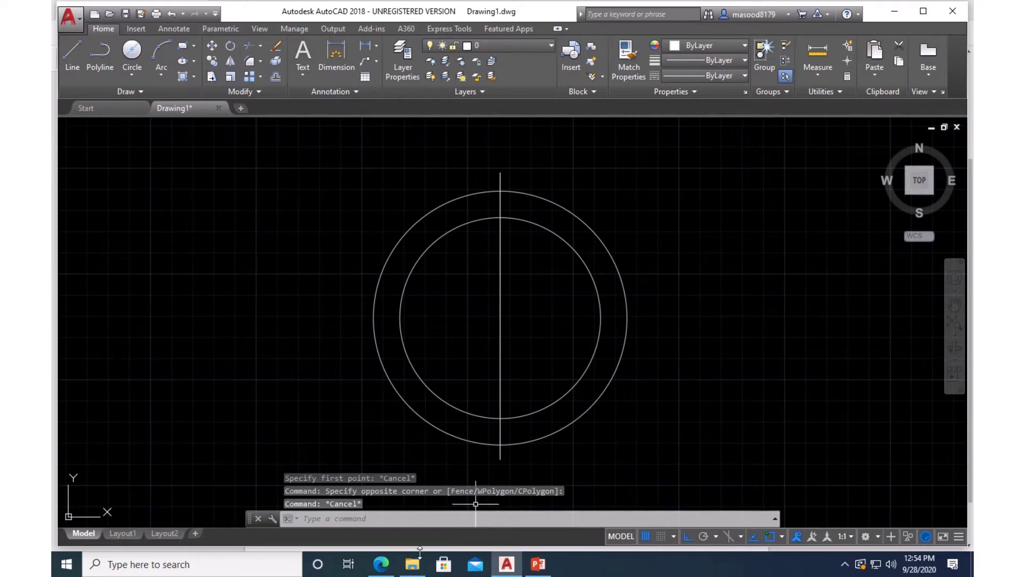
Check the reference PDF, return to AutoCAD and offset the vertical center line by 5 to its right.
{"action": "left_click", "coordinate": [383, 566]}
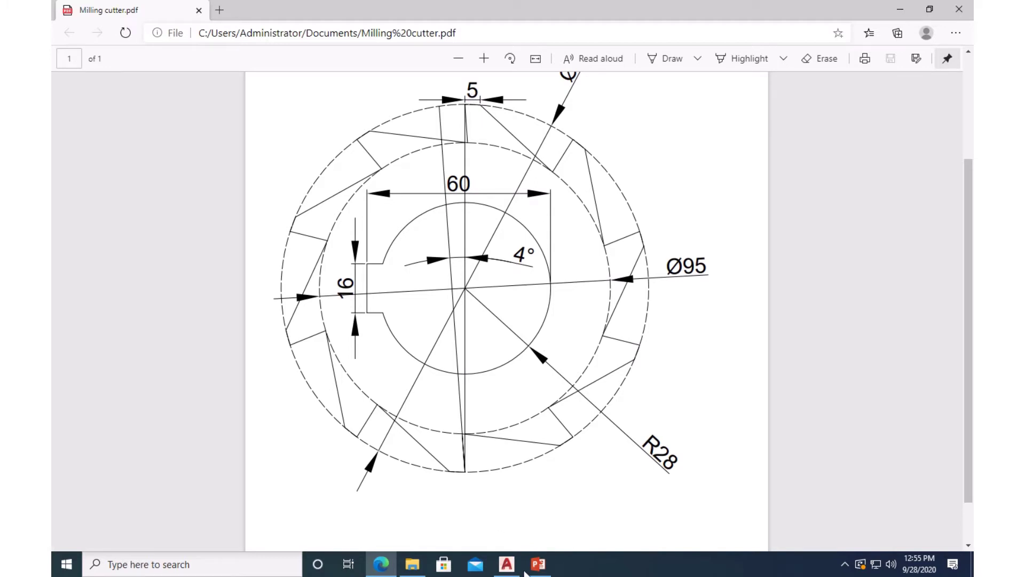
{"action": "left_click", "coordinate": [507, 564]}
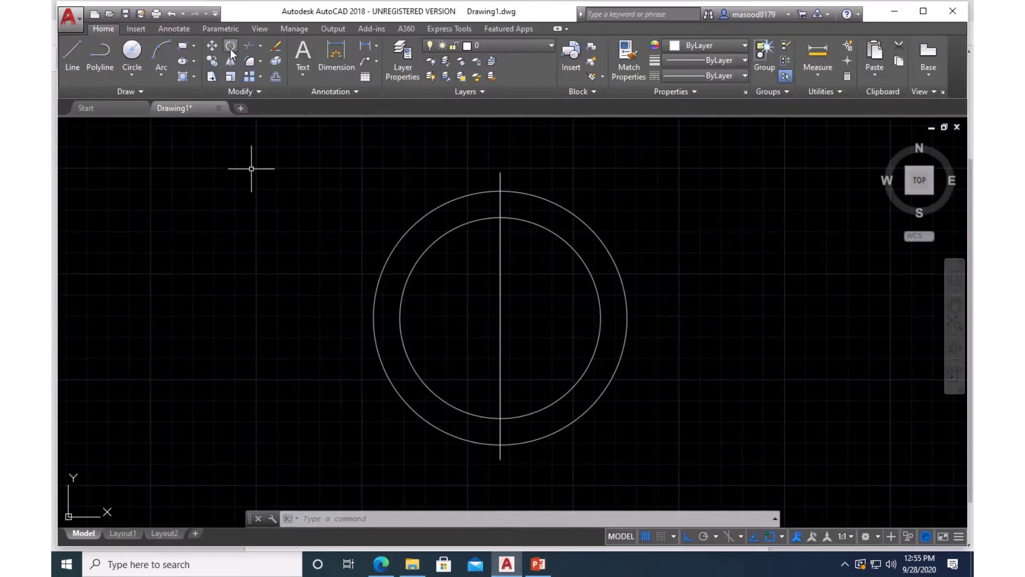
{"action": "left_click", "coordinate": [276, 78]}
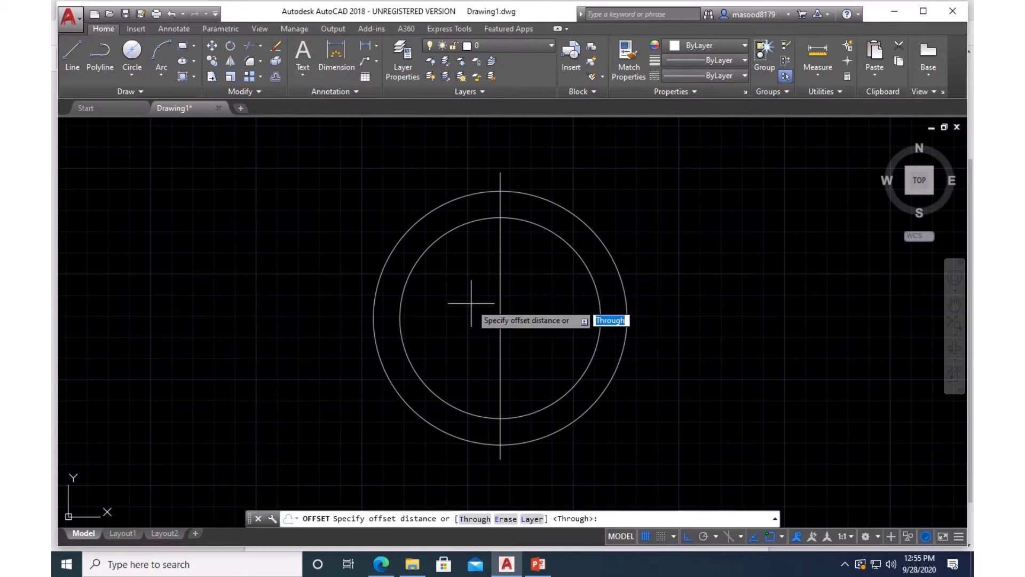
{"action": "type", "text": "5"}
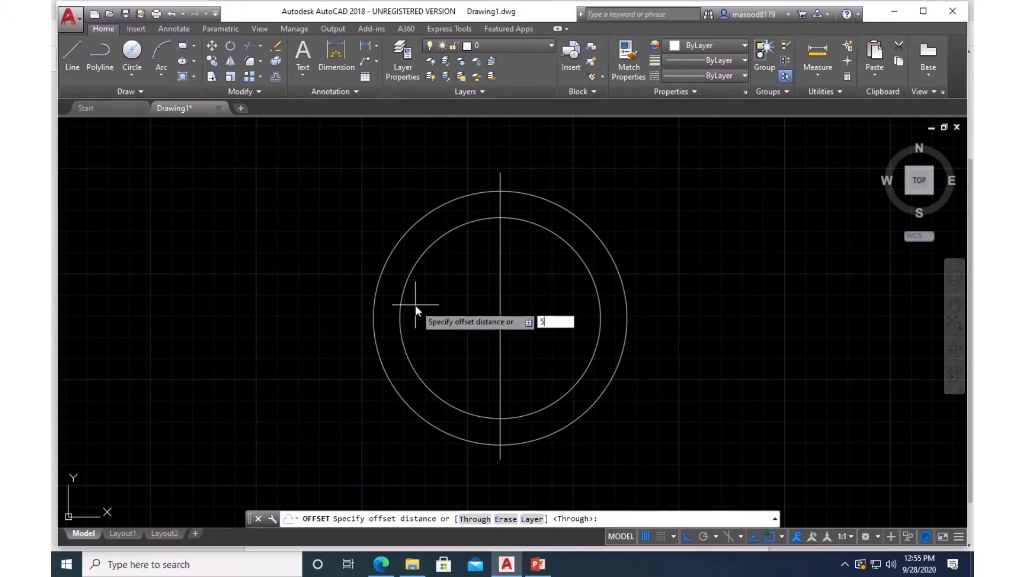
{"action": "key", "text": "Return"}
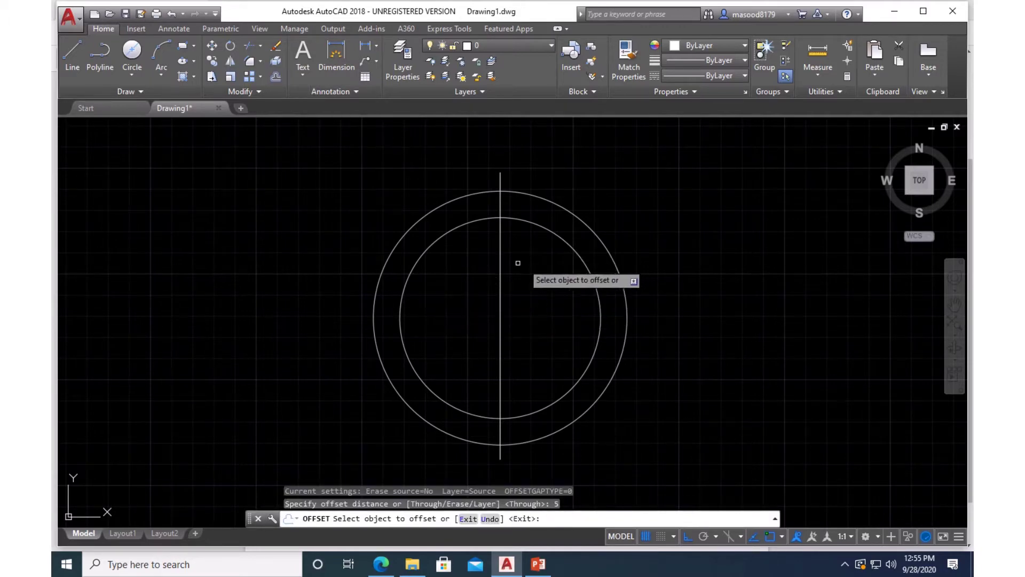
{"action": "left_click", "coordinate": [500, 270]}
{"action": "left_click", "coordinate": [516, 259]}
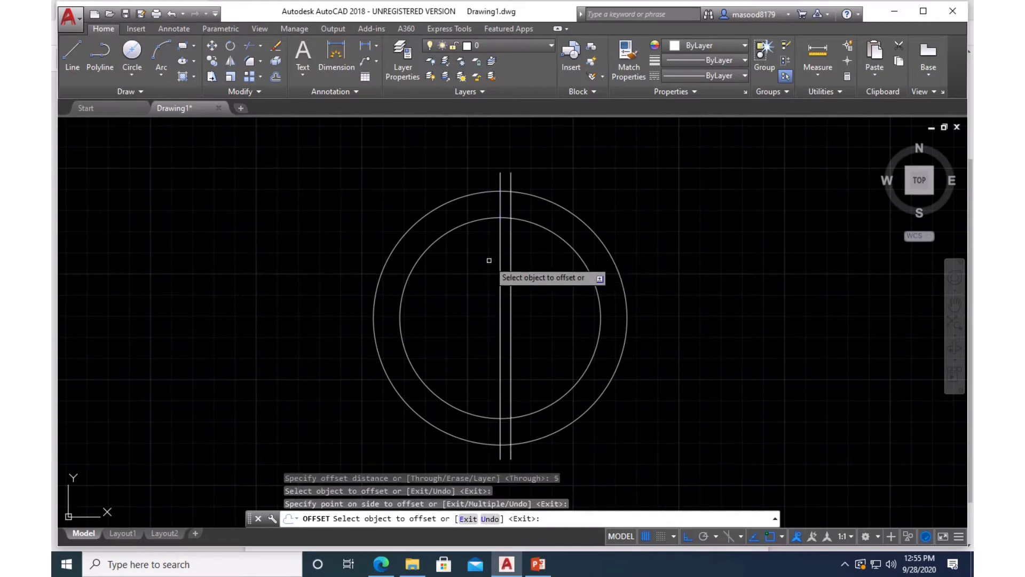
Set the current color to Green and draw a short line joining the two vertical lines' upper intersections with the outer circle.
{"action": "key", "text": "Return"}
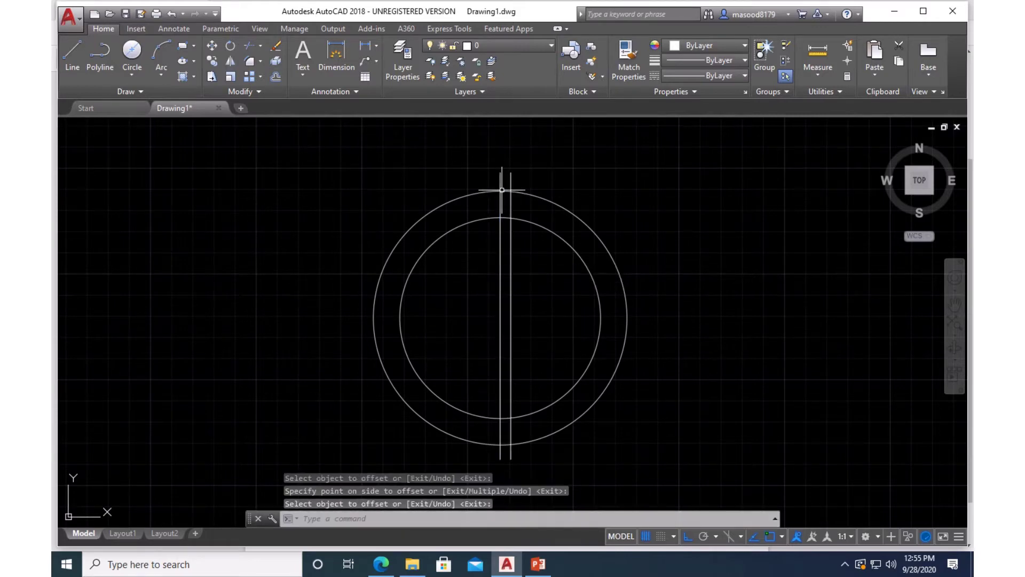
{"action": "scroll", "coordinate": [514, 186], "scroll_direction": "up", "scroll_amount": 2}
{"action": "scroll", "coordinate": [514, 186], "scroll_direction": "up", "scroll_amount": 2}
{"action": "scroll", "coordinate": [515, 185], "scroll_direction": "up", "scroll_amount": 1}
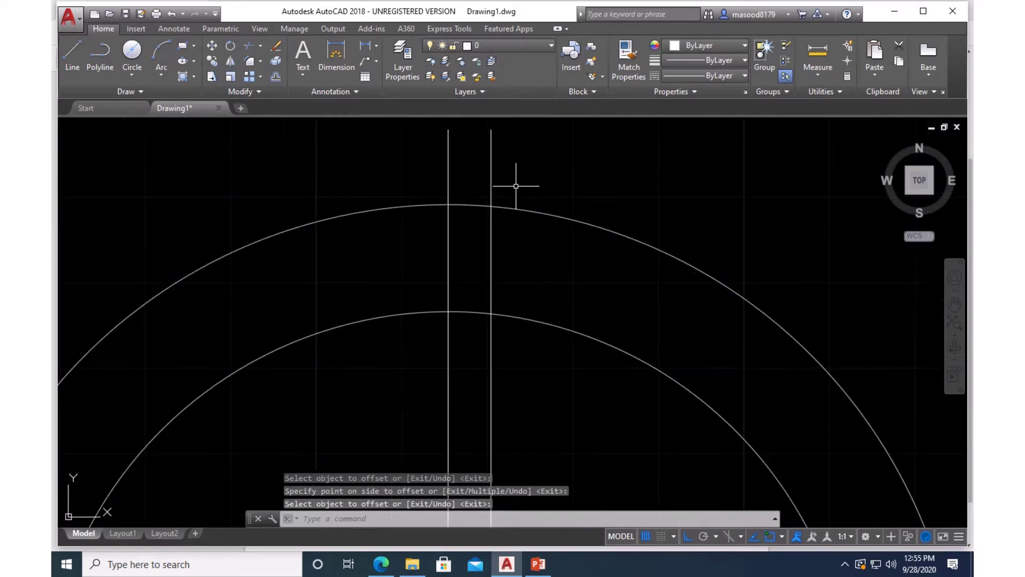
{"action": "scroll", "coordinate": [487, 202], "scroll_direction": "up", "scroll_amount": 2}
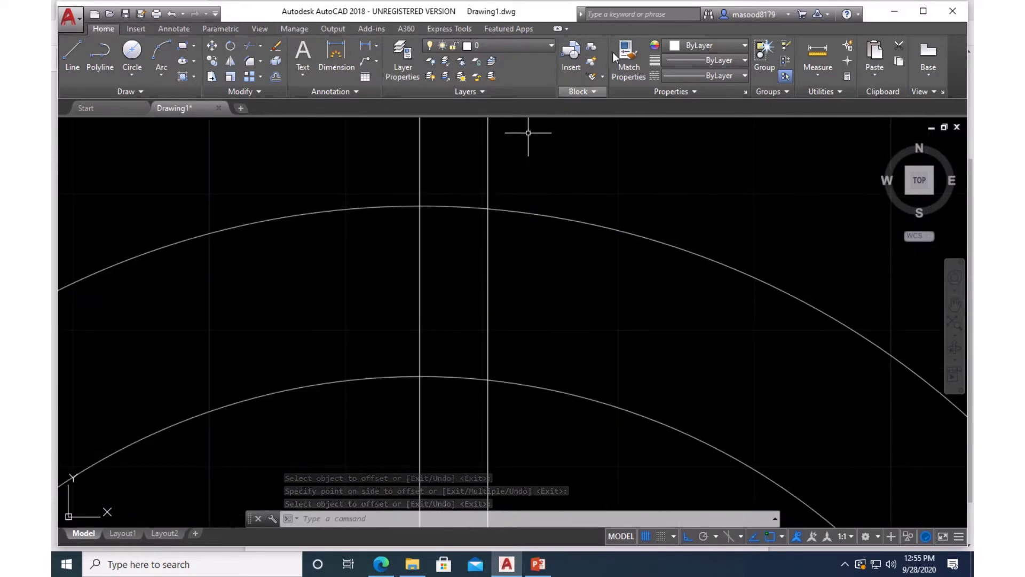
{"action": "left_click", "coordinate": [745, 46]}
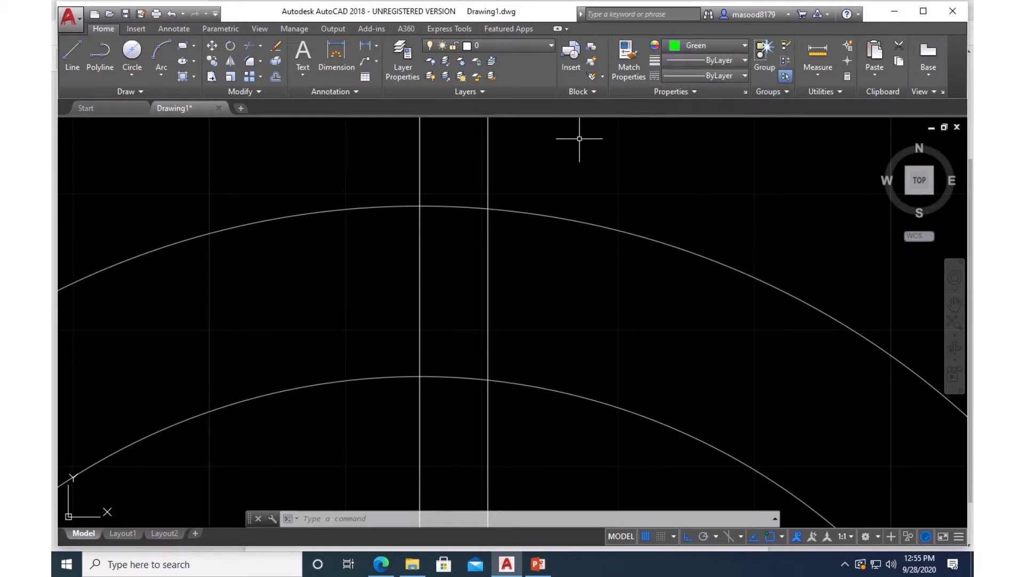
{"action": "left_click", "coordinate": [72, 59]}
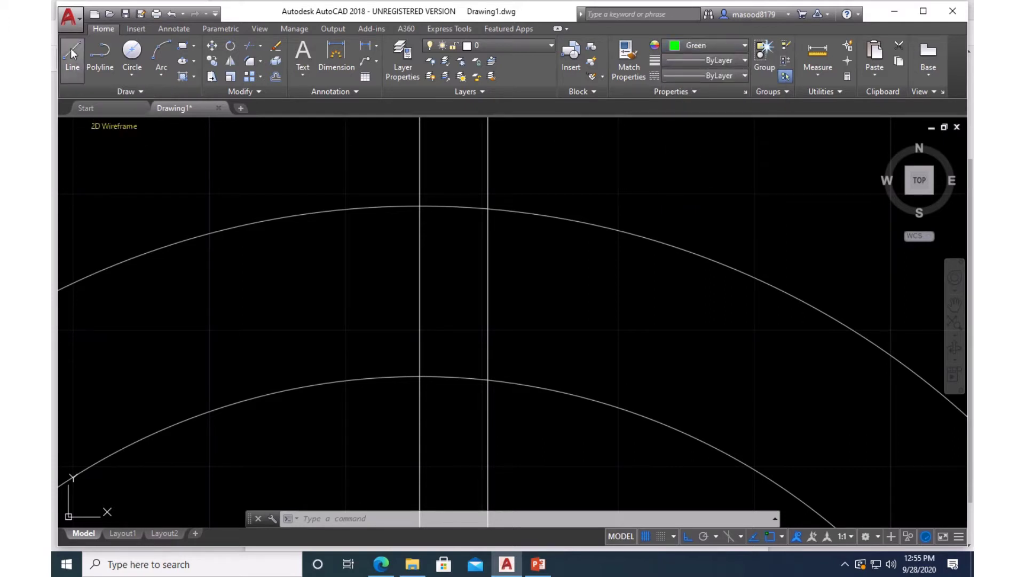
{"action": "left_click", "coordinate": [420, 206]}
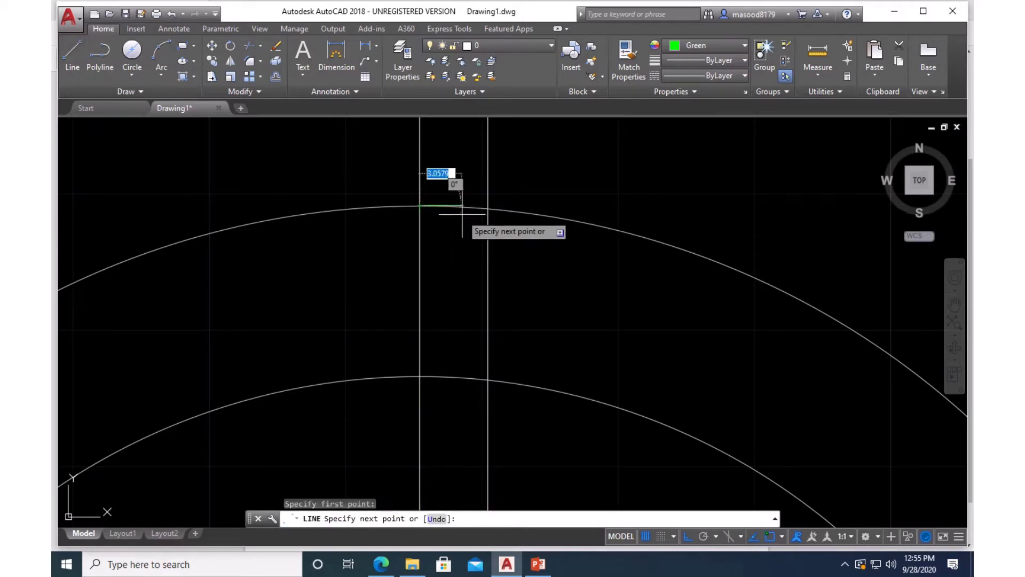
{"action": "left_click", "coordinate": [487, 208]}
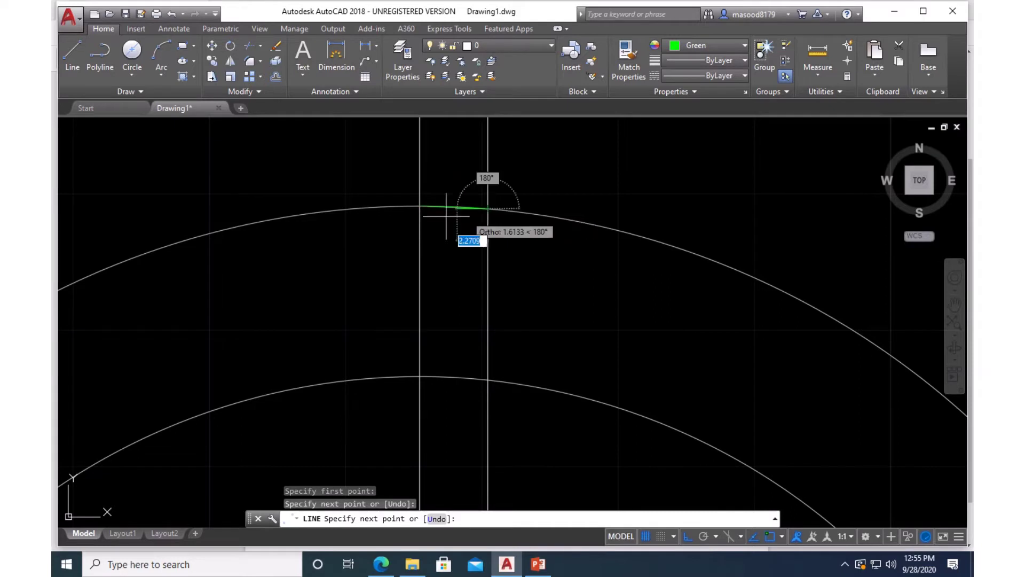
{"action": "key", "text": "Return"}
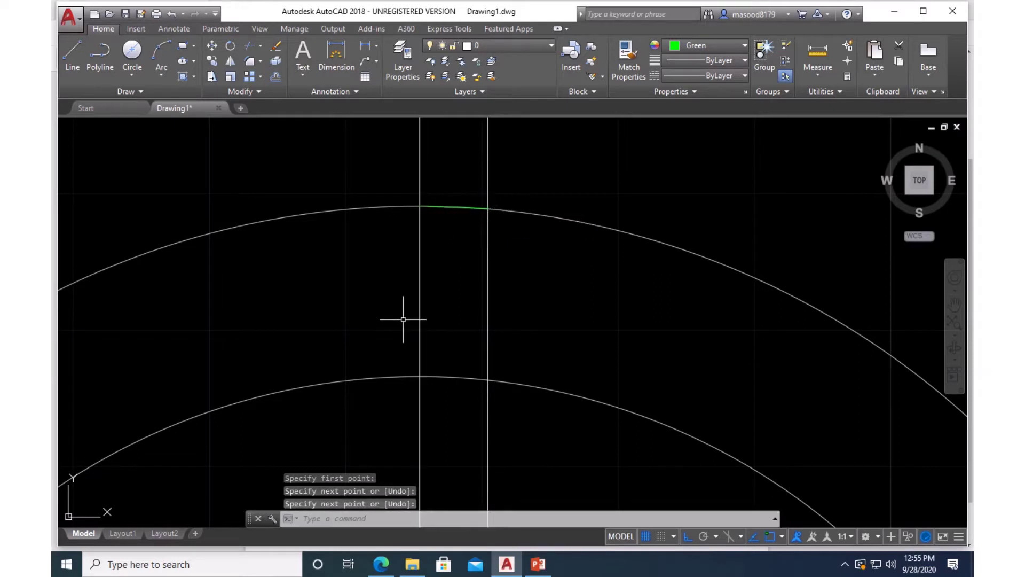
Create a polar array of the short green line around the circles' common center.
{"action": "scroll", "coordinate": [403, 320], "scroll_direction": "down", "scroll_amount": 5}
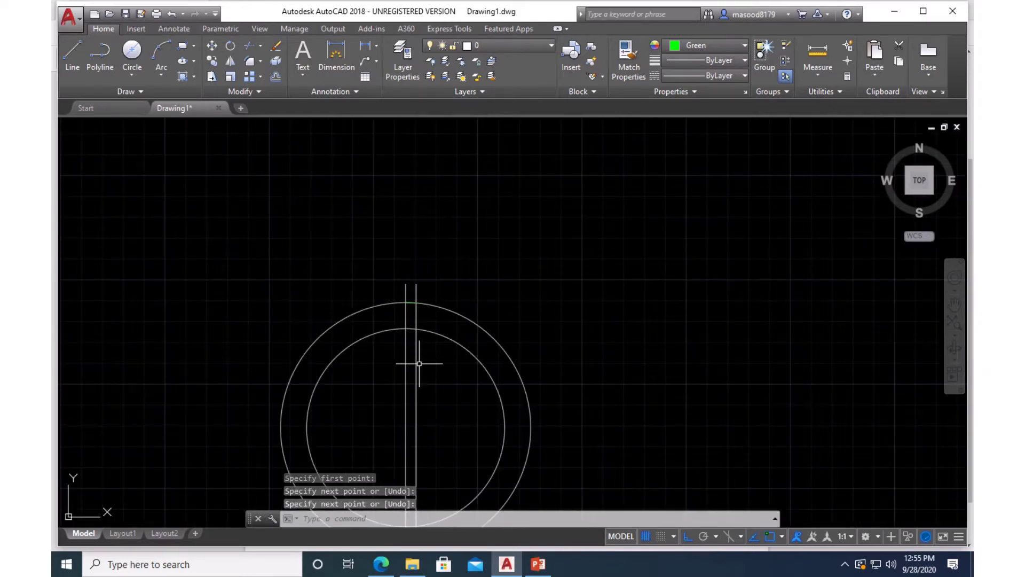
{"action": "middle_click_drag", "start_coordinate": [425, 381], "coordinate": [435, 270]}
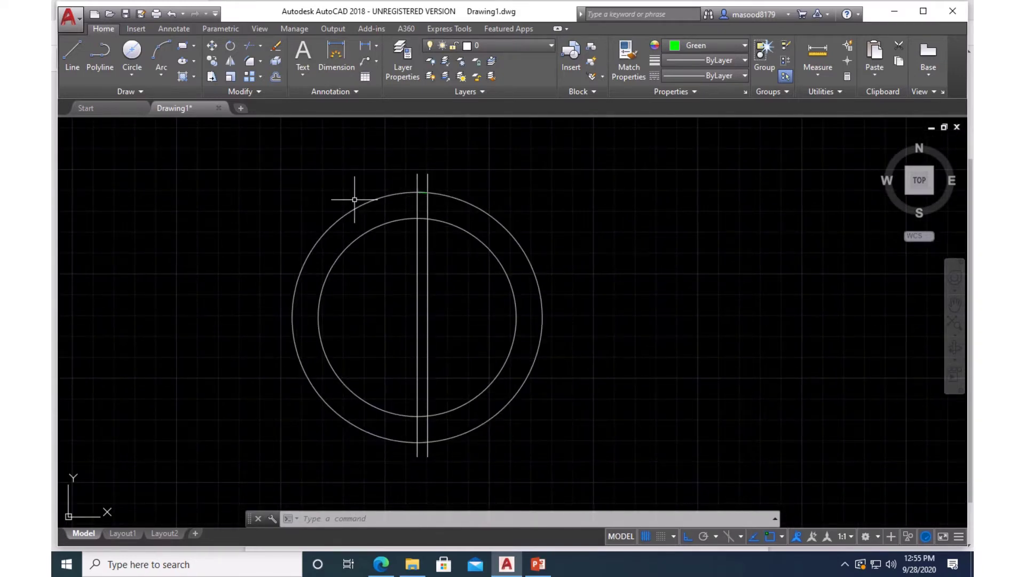
{"action": "left_click", "coordinate": [261, 79]}
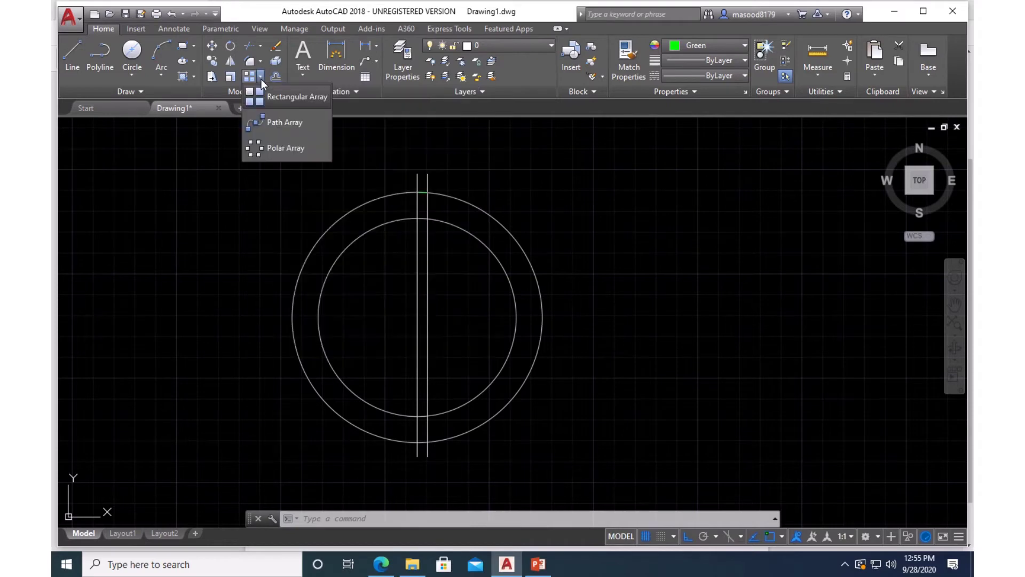
{"action": "left_click", "coordinate": [256, 151]}
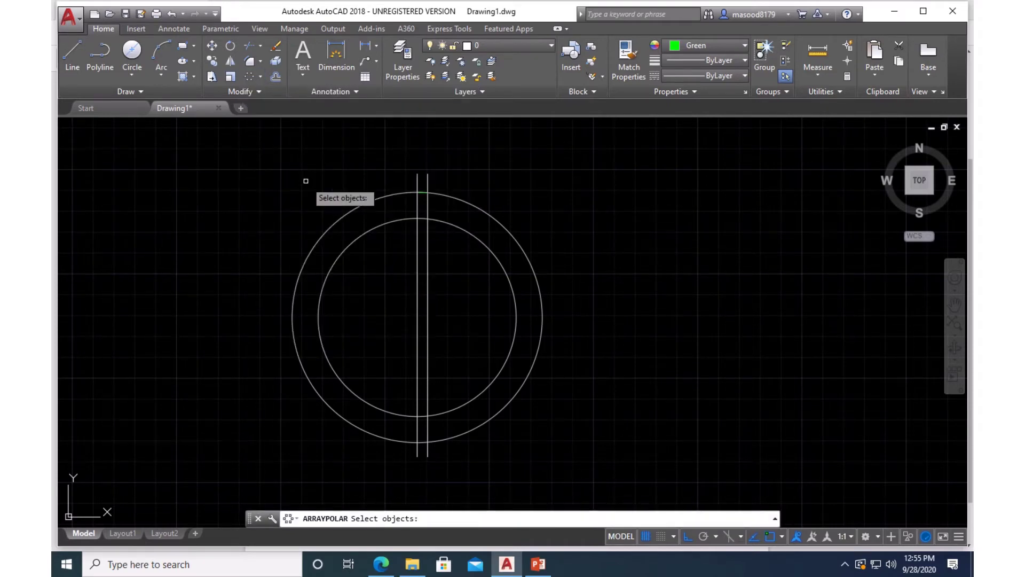
{"action": "left_click", "coordinate": [423, 194]}
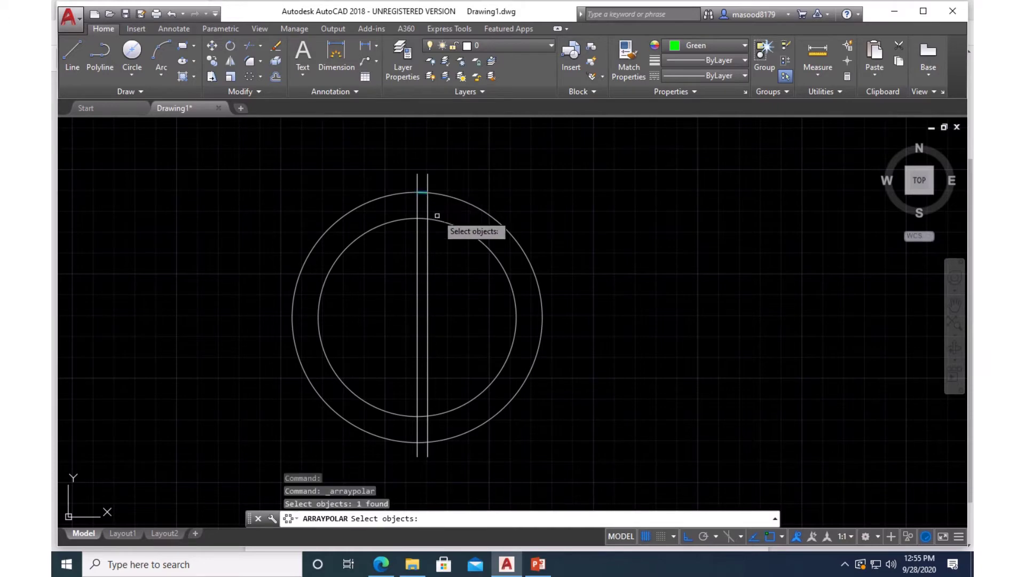
{"action": "scroll", "coordinate": [423, 193], "scroll_direction": "up", "scroll_amount": 3}
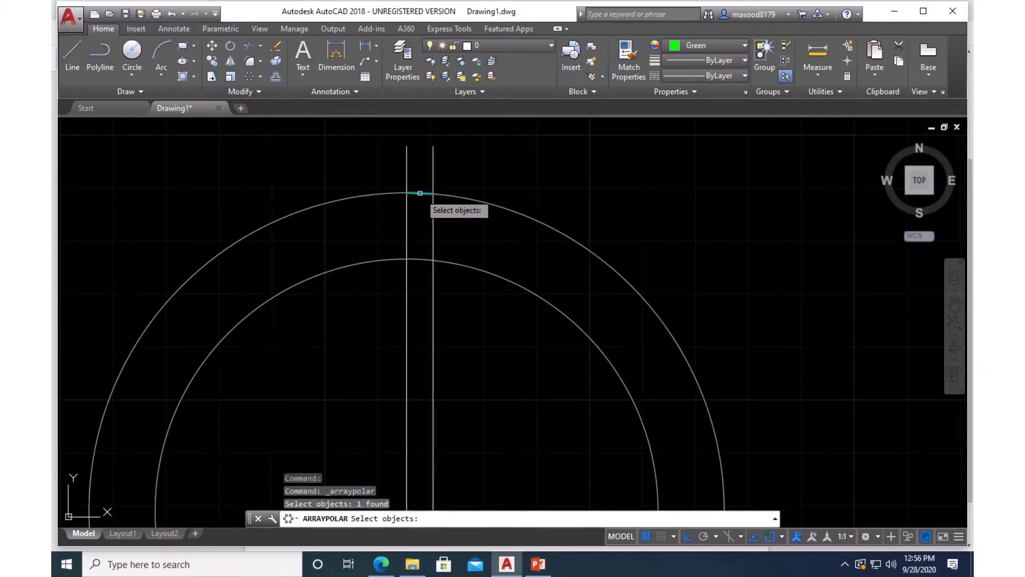
{"action": "left_click", "coordinate": [423, 193]}
{"action": "key", "text": "Return"}
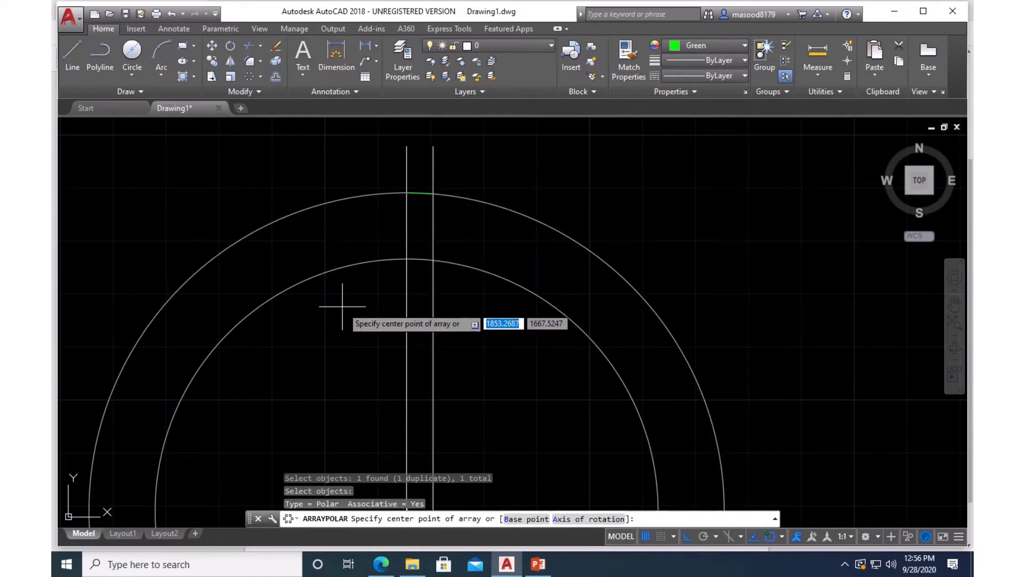
{"action": "scroll", "coordinate": [342, 307], "scroll_direction": "down", "scroll_amount": 4}
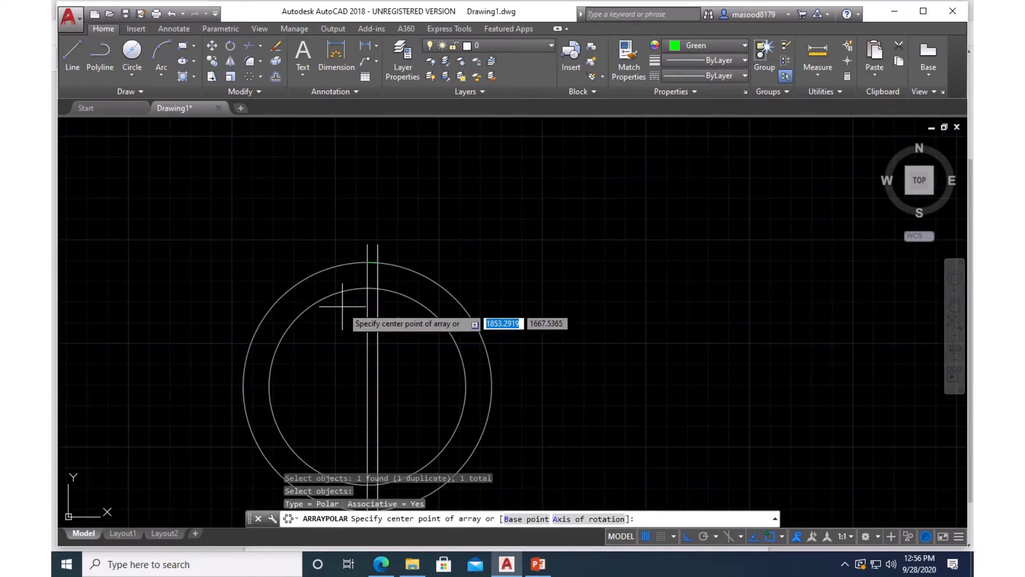
{"action": "left_click", "coordinate": [367, 386]}
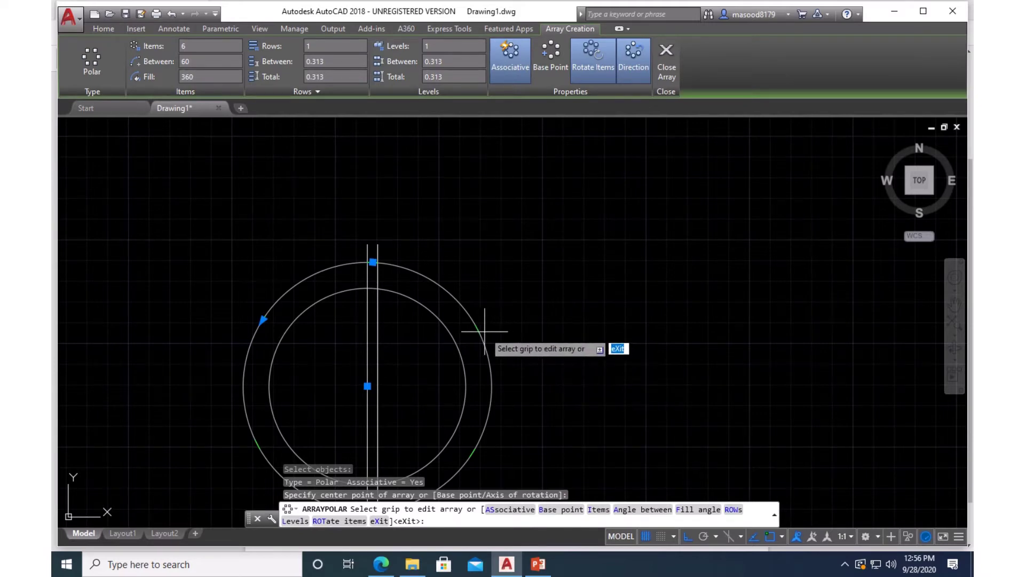
Set the polar array's item count to 10 and finish the array.
{"action": "scroll", "coordinate": [489, 363], "scroll_direction": "up", "scroll_amount": 2}
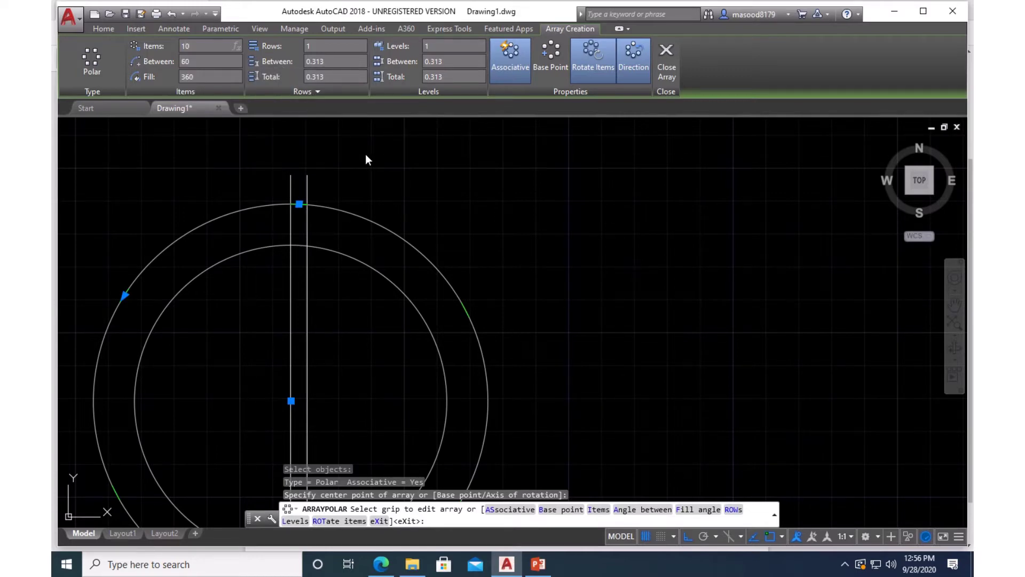
{"action": "key", "text": "Return"}
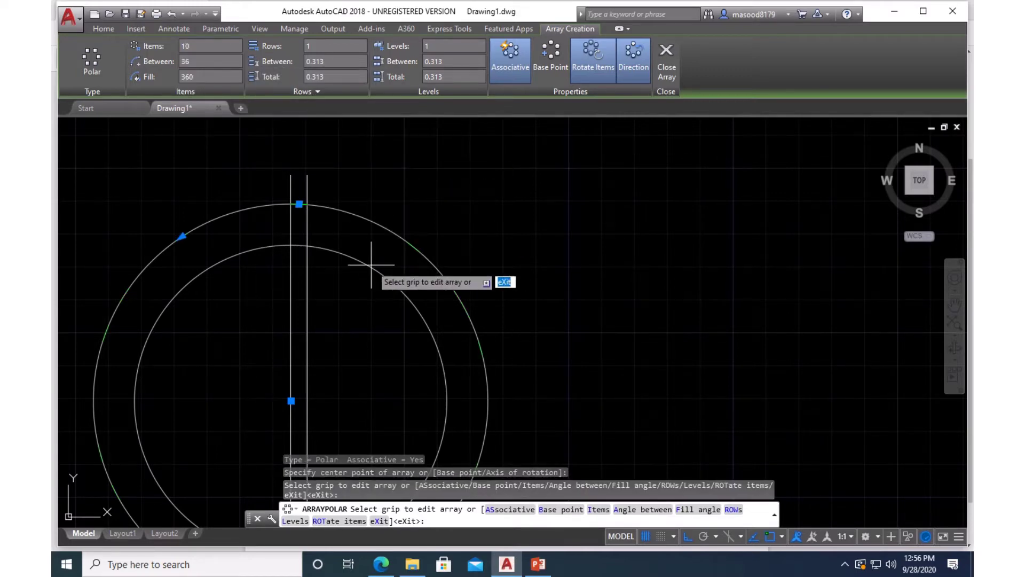
{"action": "scroll", "coordinate": [495, 223], "scroll_direction": "down", "scroll_amount": 2}
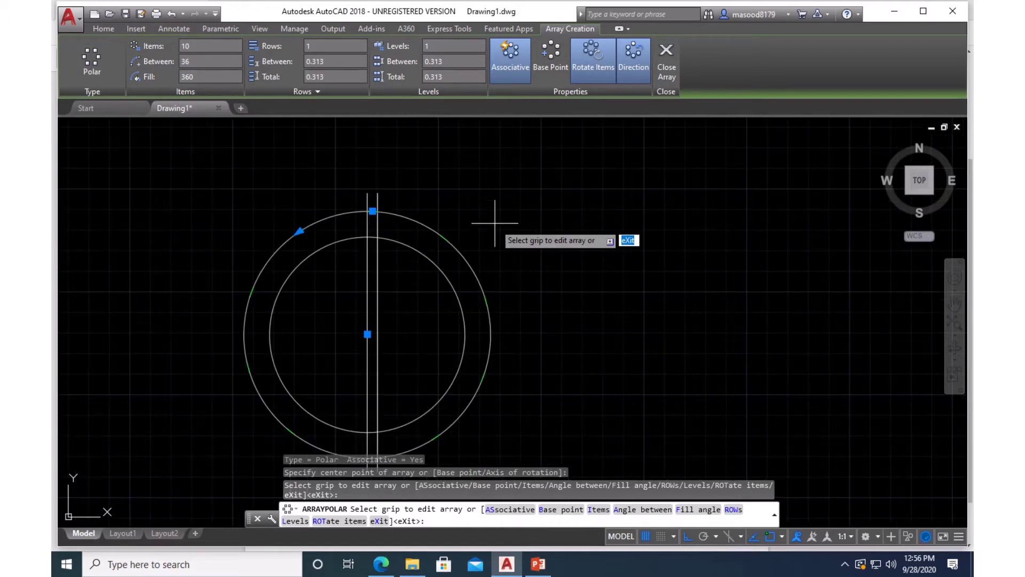
{"action": "key", "text": "Escape"}
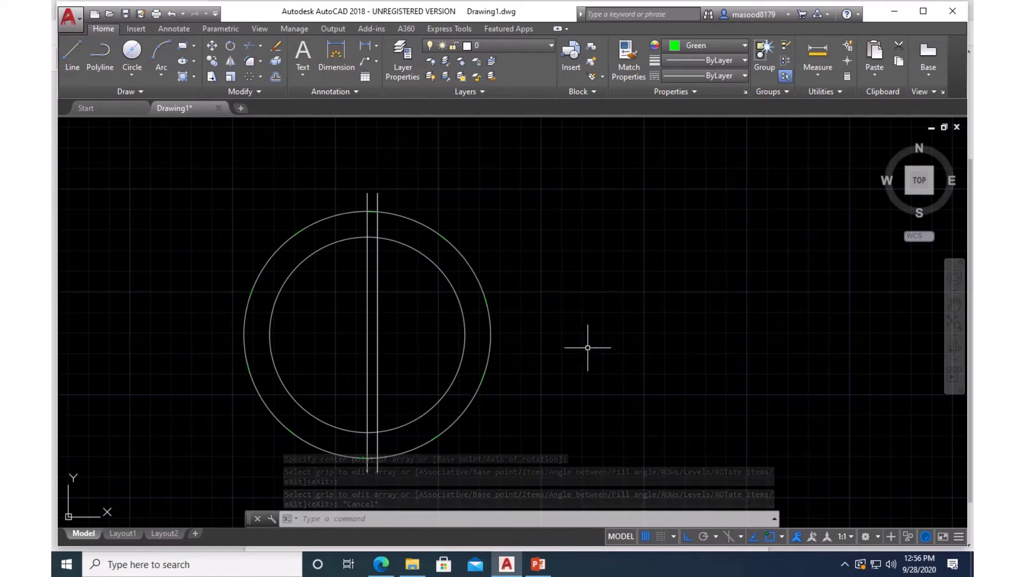
Erase the offset vertical line to the right of the center line.
{"action": "left_click", "coordinate": [276, 45]}
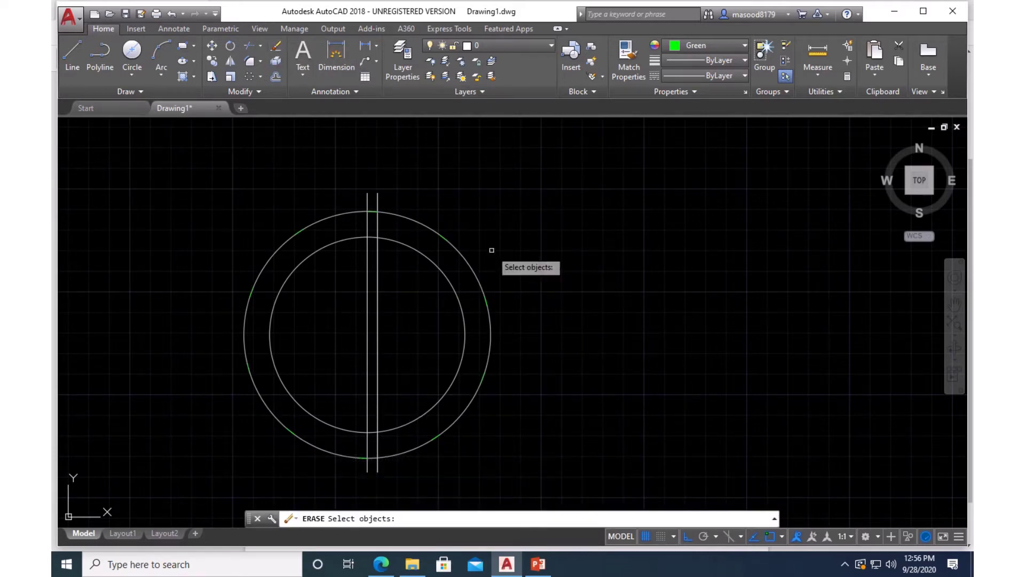
{"action": "left_click", "coordinate": [377, 310]}
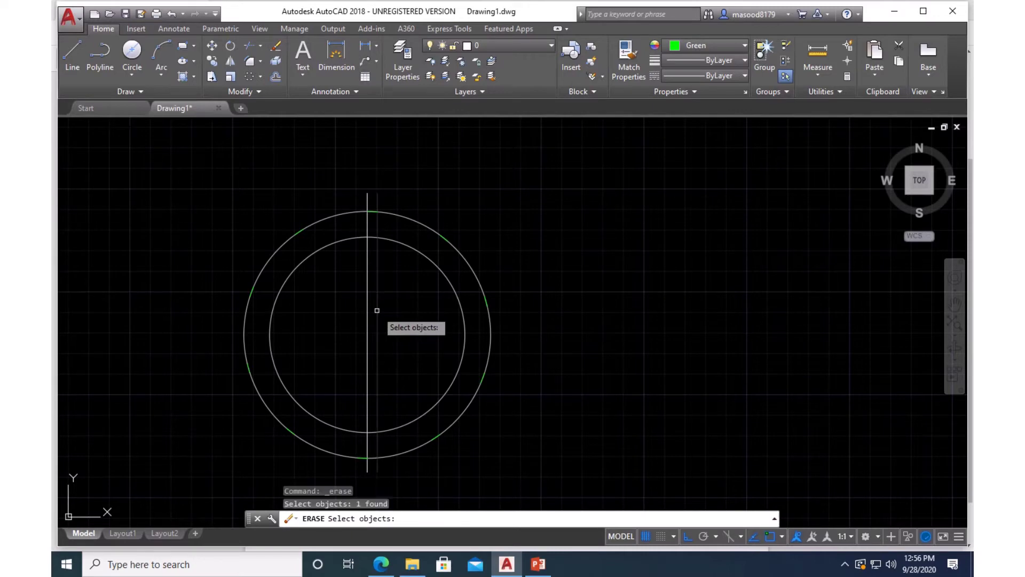
{"action": "key", "text": "Return"}
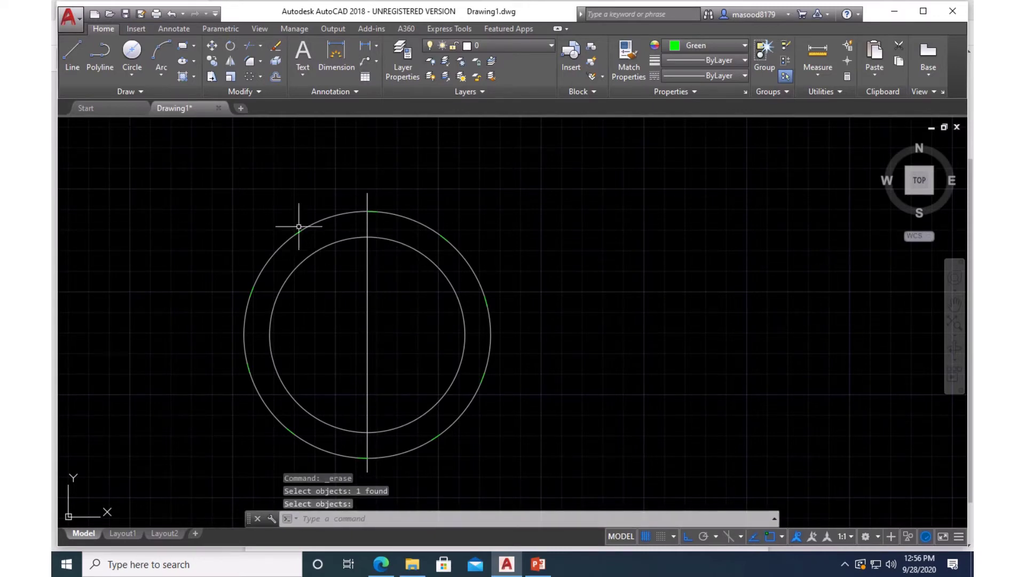
Offset the vertical center line by 8.4 to its left.
{"action": "left_click", "coordinate": [276, 78]}
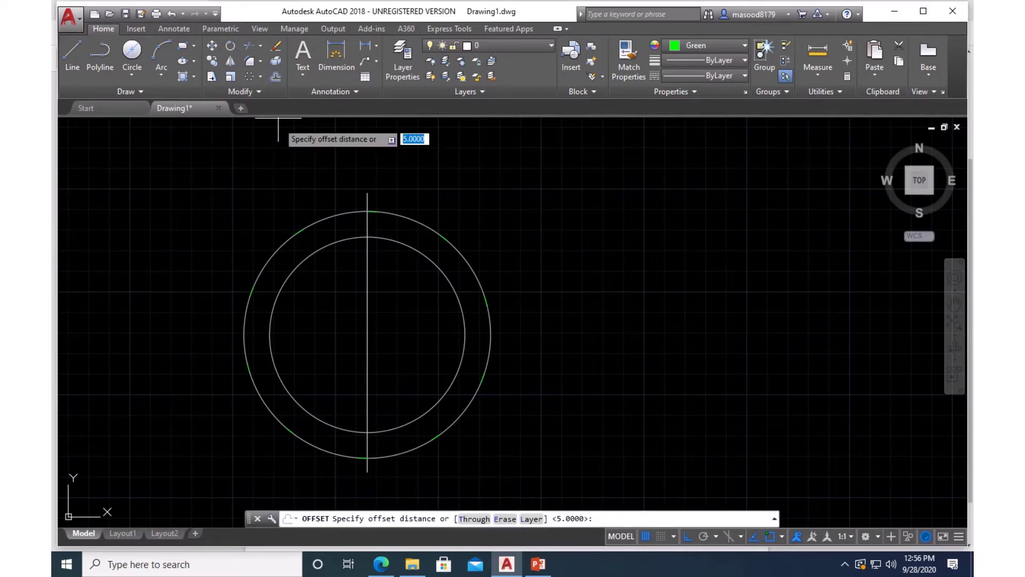
{"action": "type", "text": "8.4"}
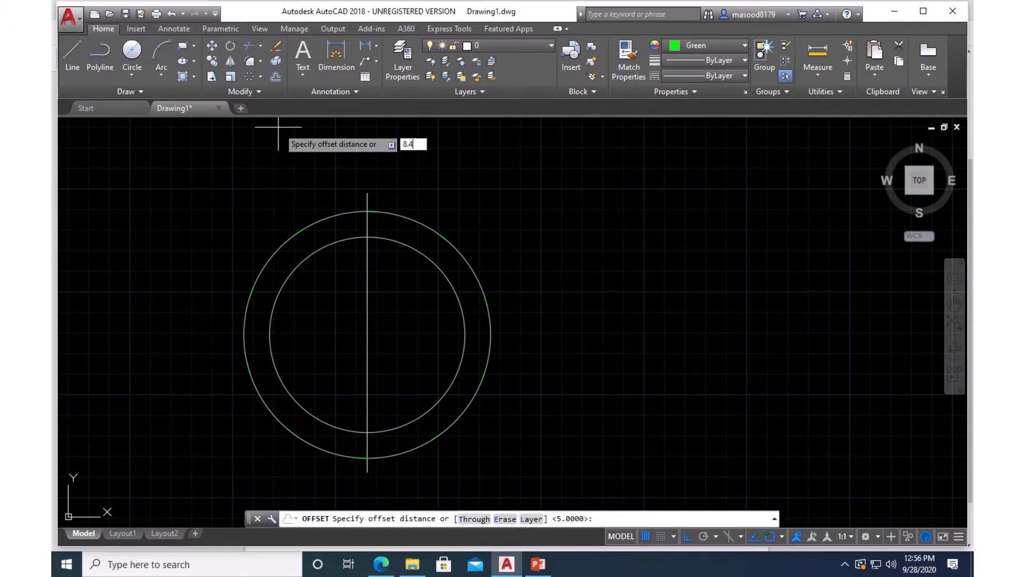
{"action": "key", "text": "Return"}
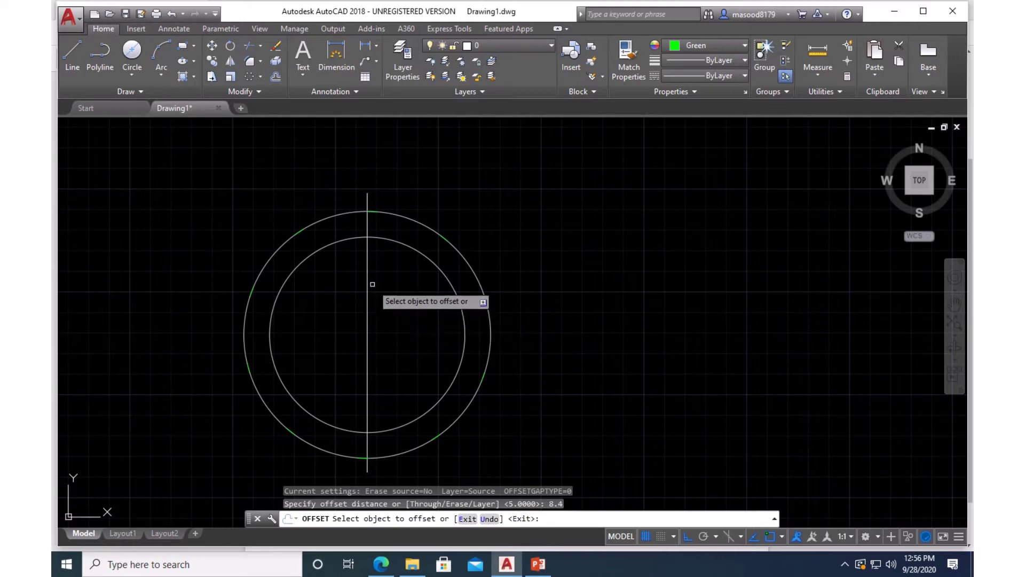
{"action": "left_click", "coordinate": [368, 285]}
{"action": "left_click", "coordinate": [350, 284]}
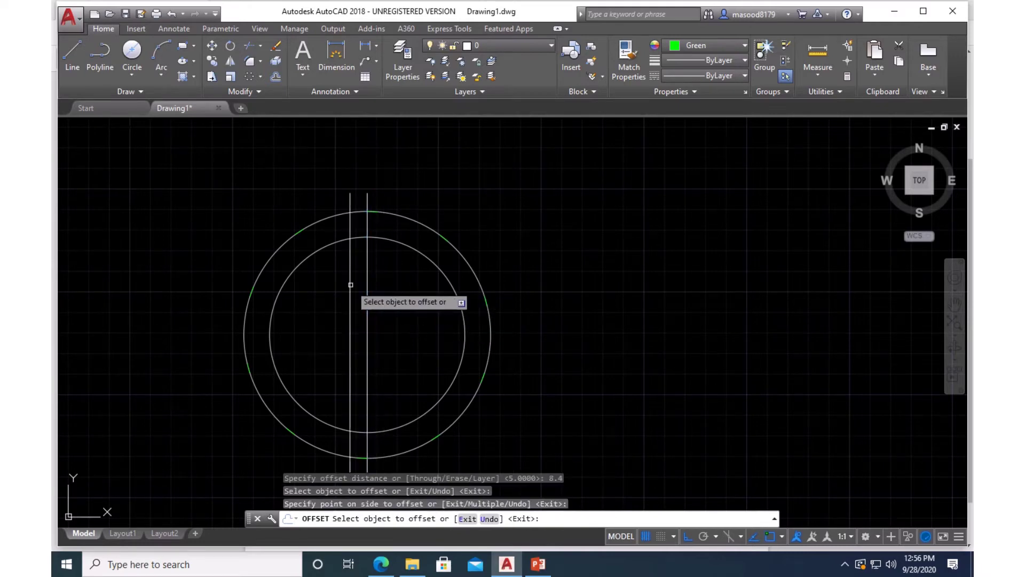
{"action": "key", "text": "Return"}
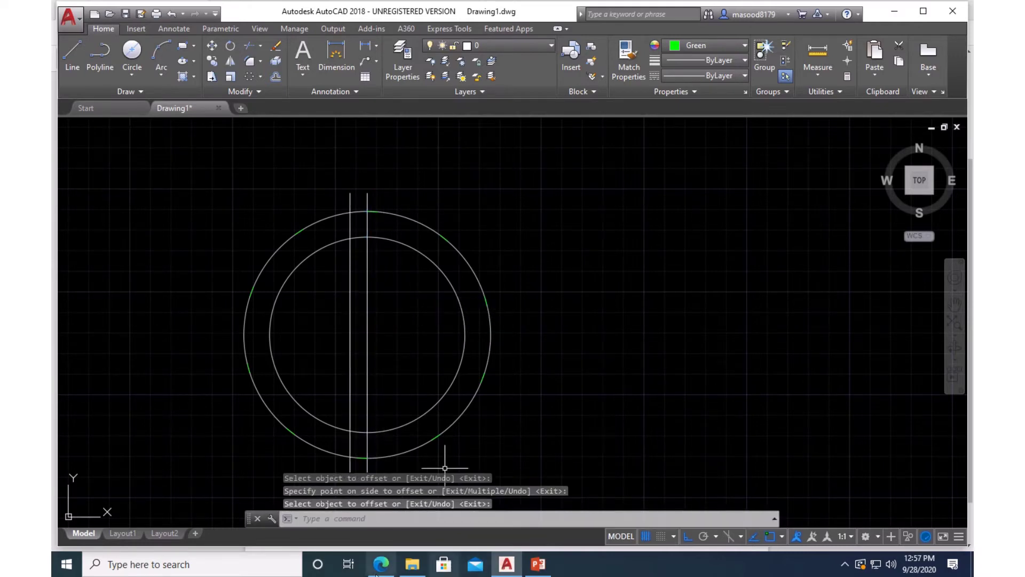
Check the reference PDF, return to AutoCAD and draw a line from the center line's lower outer-circle intersection to the offset line's upper one.
{"action": "key", "text": "alt+Tab"}
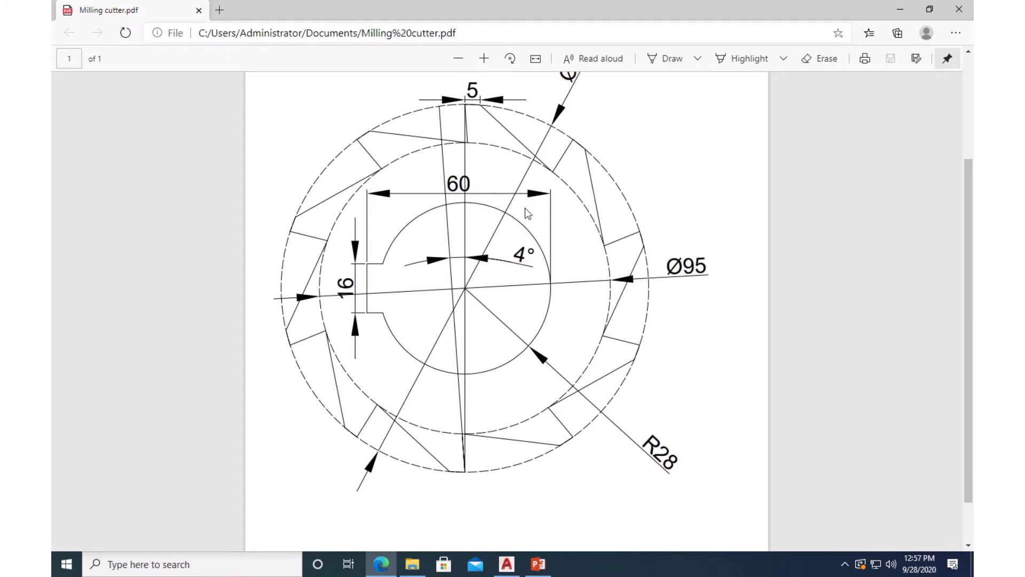
{"action": "left_click", "coordinate": [499, 565]}
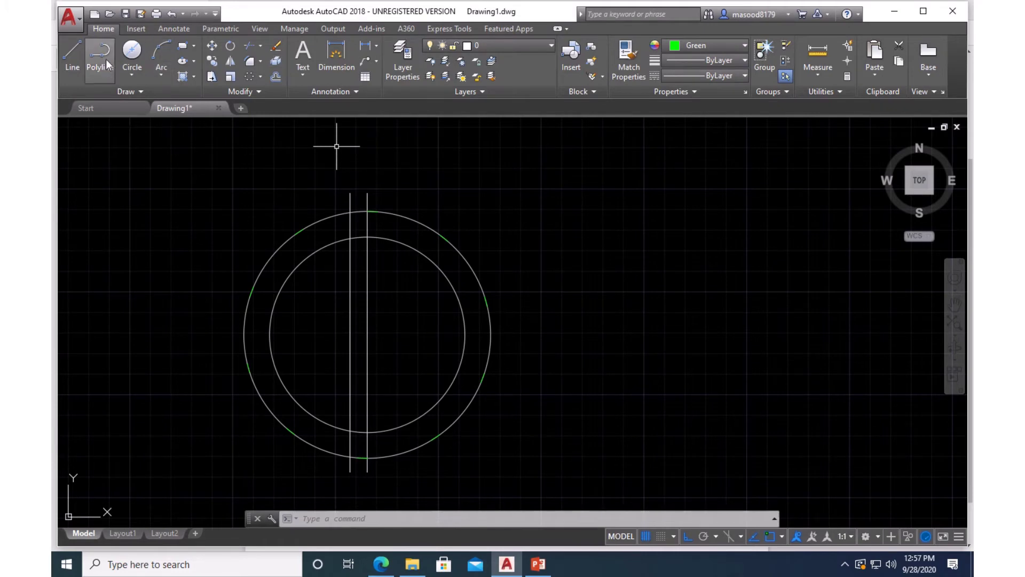
{"action": "left_click", "coordinate": [75, 53]}
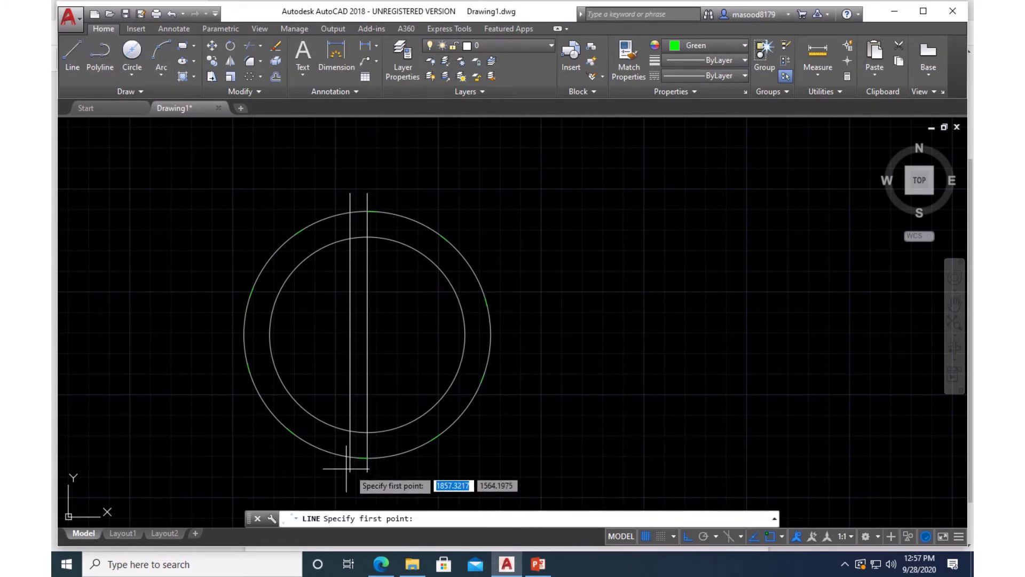
{"action": "left_click", "coordinate": [368, 458]}
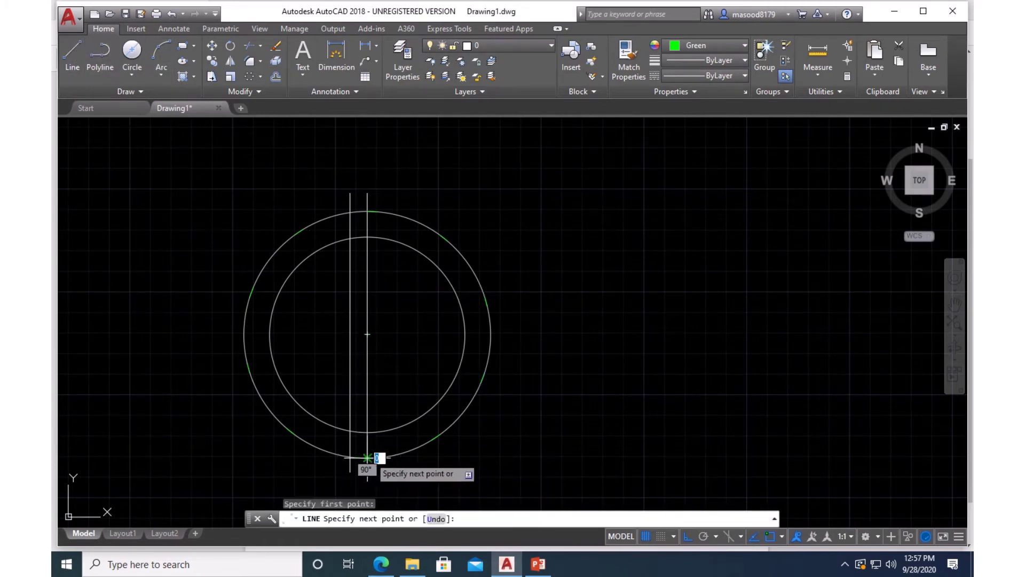
{"action": "left_click", "coordinate": [350, 212]}
{"action": "key", "text": "Return"}
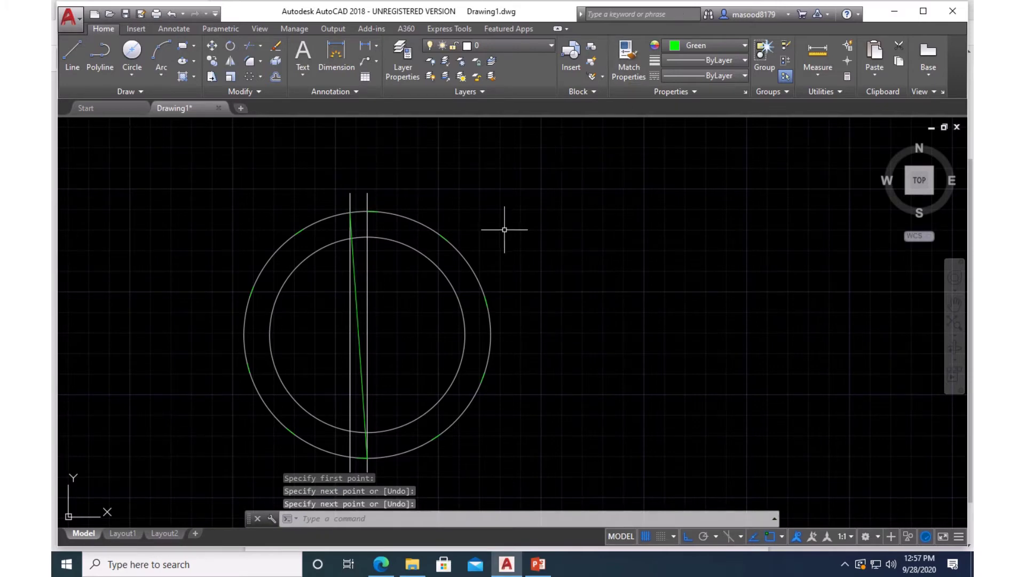
Change the slanted construction line's color to grey 199,200,202 and clear the selection.
{"action": "left_click", "coordinate": [357, 331]}
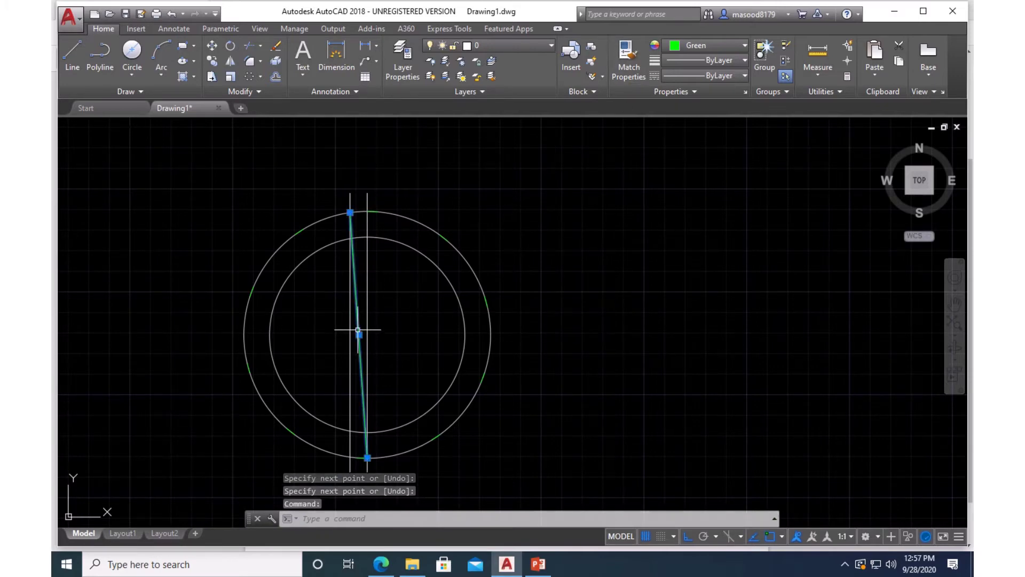
{"action": "left_click", "coordinate": [745, 46]}
{"action": "left_click", "coordinate": [670, 137]}
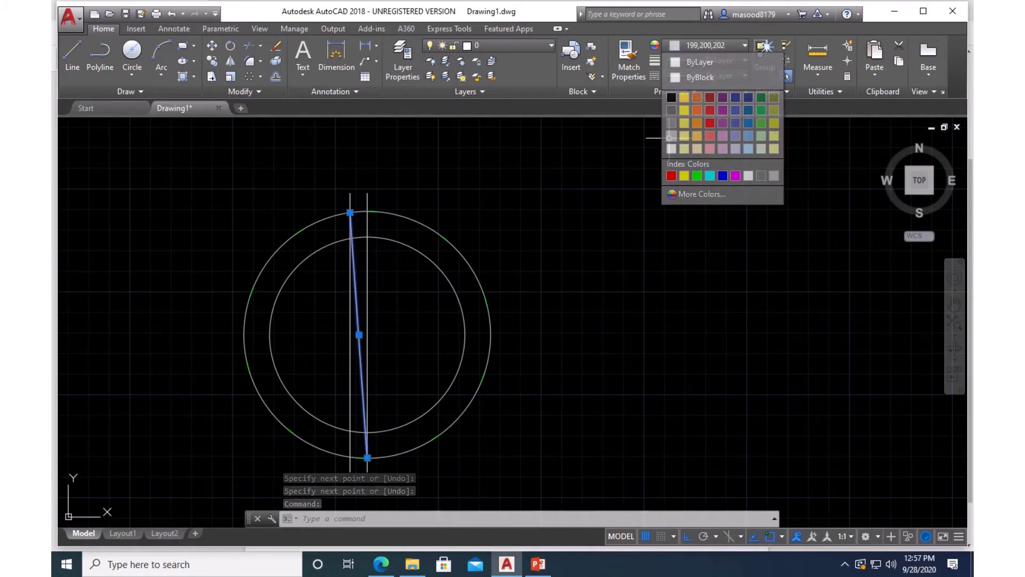
{"action": "left_click", "coordinate": [520, 217]}
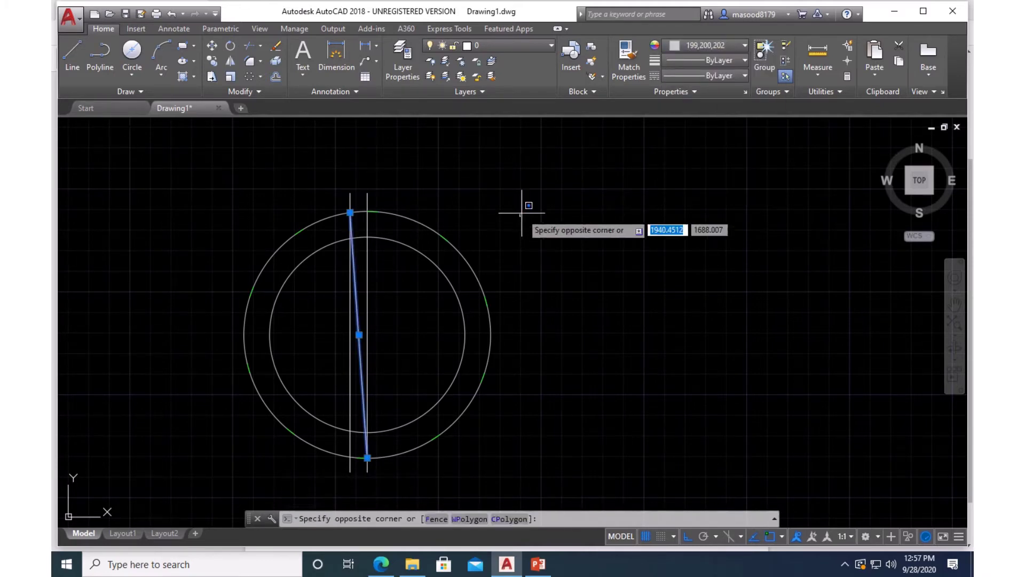
{"action": "key", "text": "Escape"}
{"action": "key", "text": "Escape"}
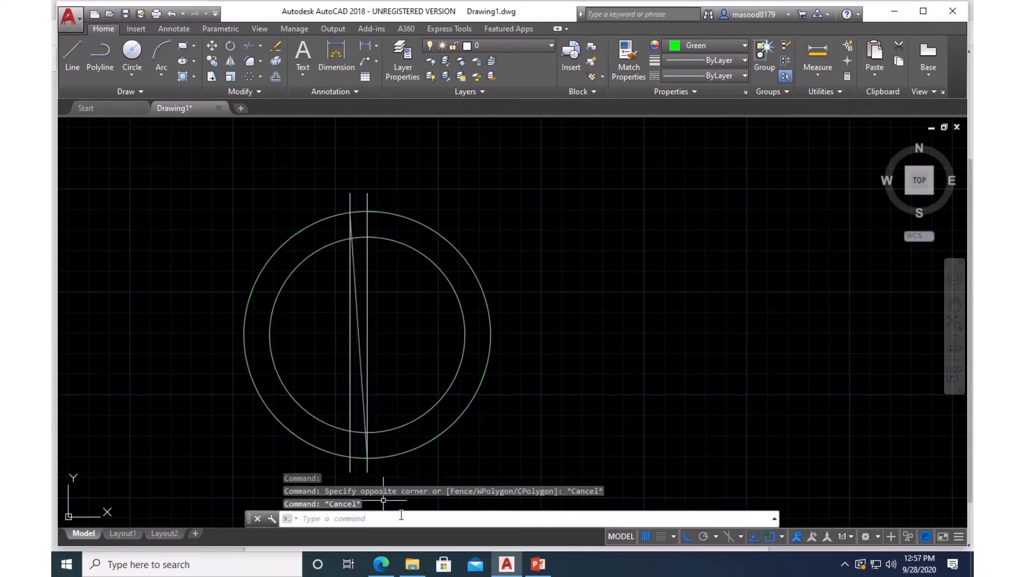
Check the reference PDF, return to AutoCAD and draw the tooth lines from the center line's outer-circle intersection to the inner circle, ending at the next green segment.
{"action": "scroll", "coordinate": [387, 459], "scroll_direction": "up", "scroll_amount": 4}
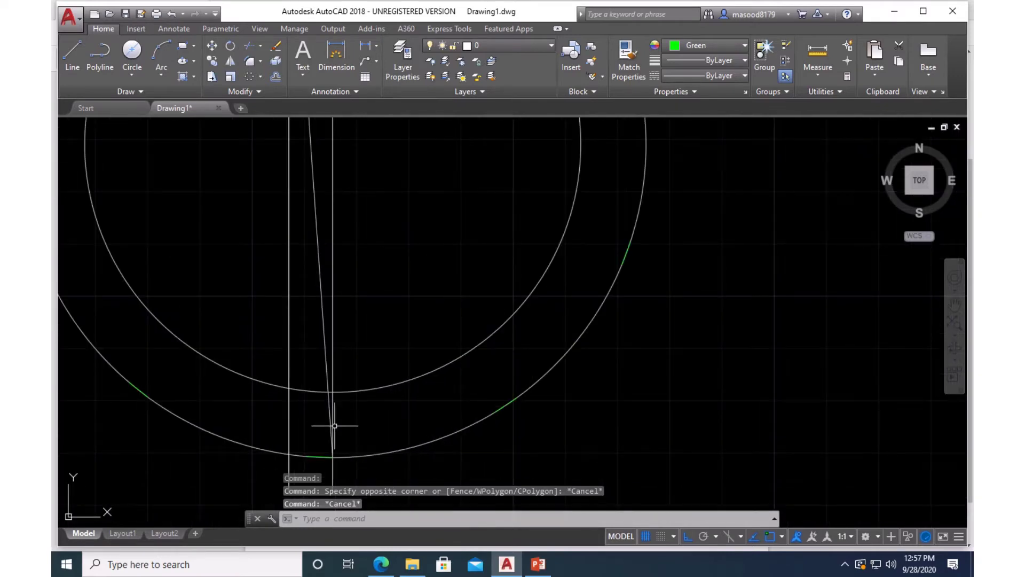
{"action": "scroll", "coordinate": [344, 425], "scroll_direction": "up", "scroll_amount": 2}
{"action": "scroll", "coordinate": [347, 423], "scroll_direction": "down", "scroll_amount": 2}
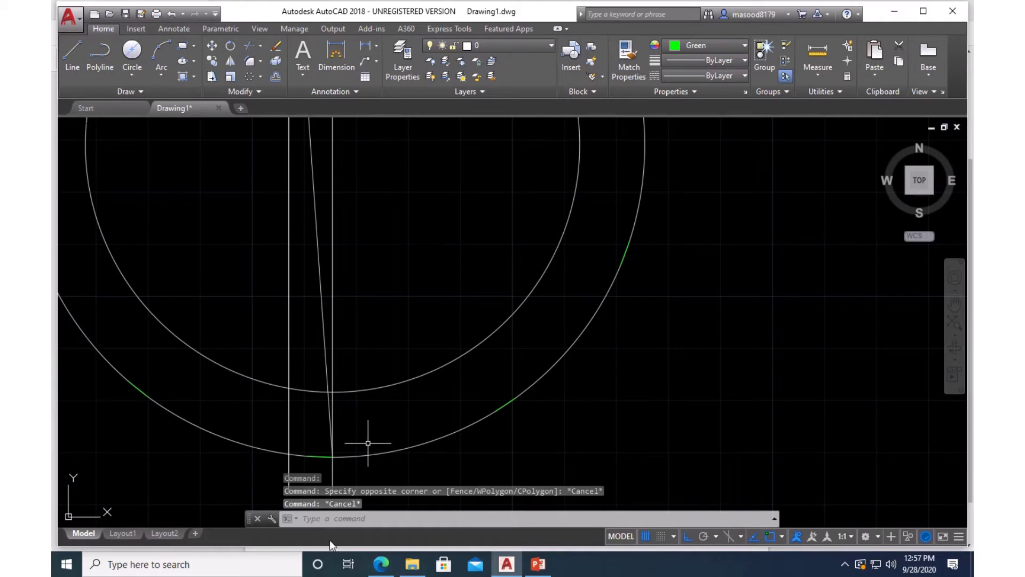
{"action": "left_click", "coordinate": [381, 564]}
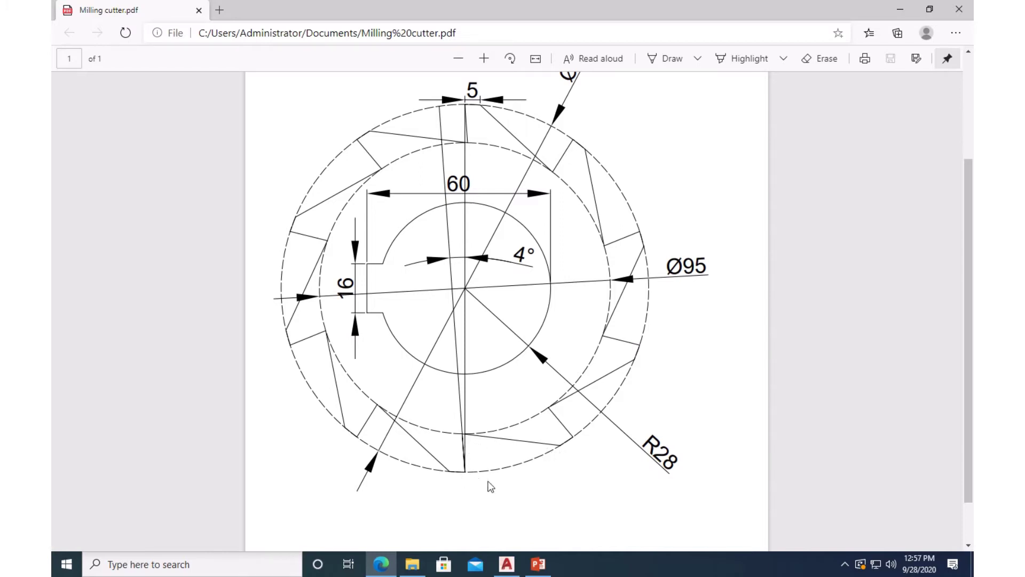
{"action": "mouse_move", "coordinate": [414, 570]}
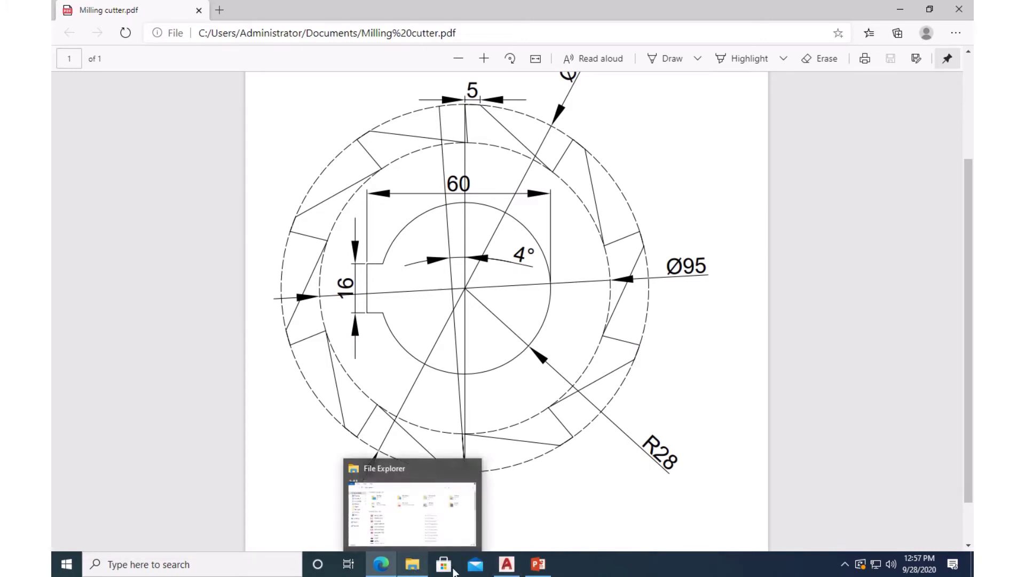
{"action": "left_click", "coordinate": [507, 565]}
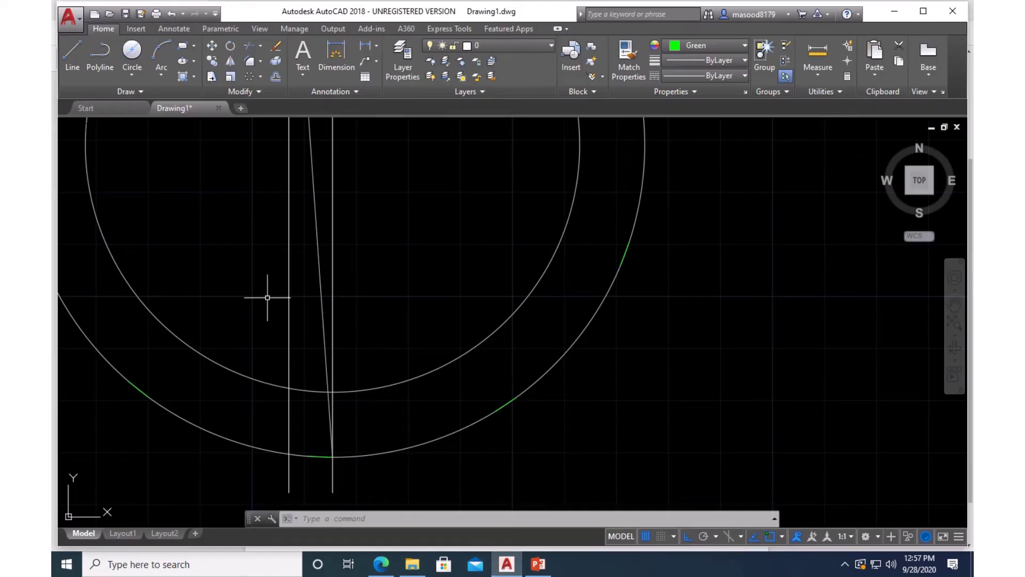
{"action": "left_click", "coordinate": [69, 50]}
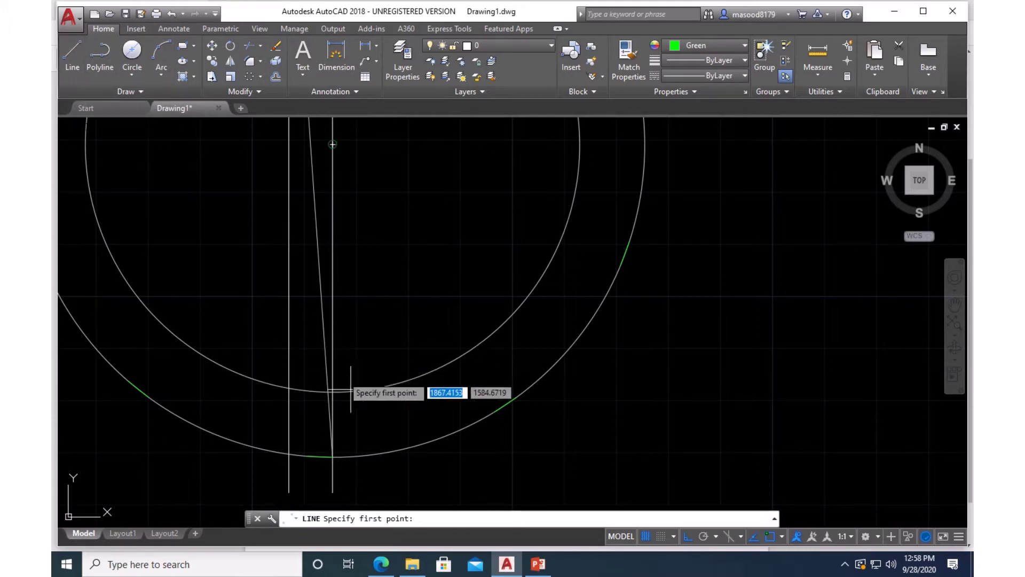
{"action": "left_click", "coordinate": [332, 457]}
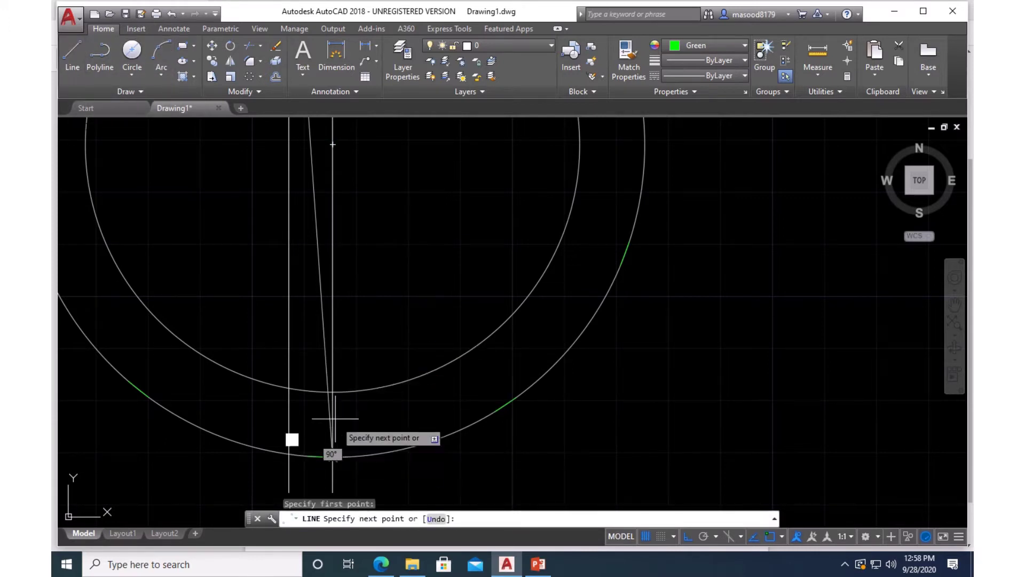
{"action": "left_click", "coordinate": [329, 392]}
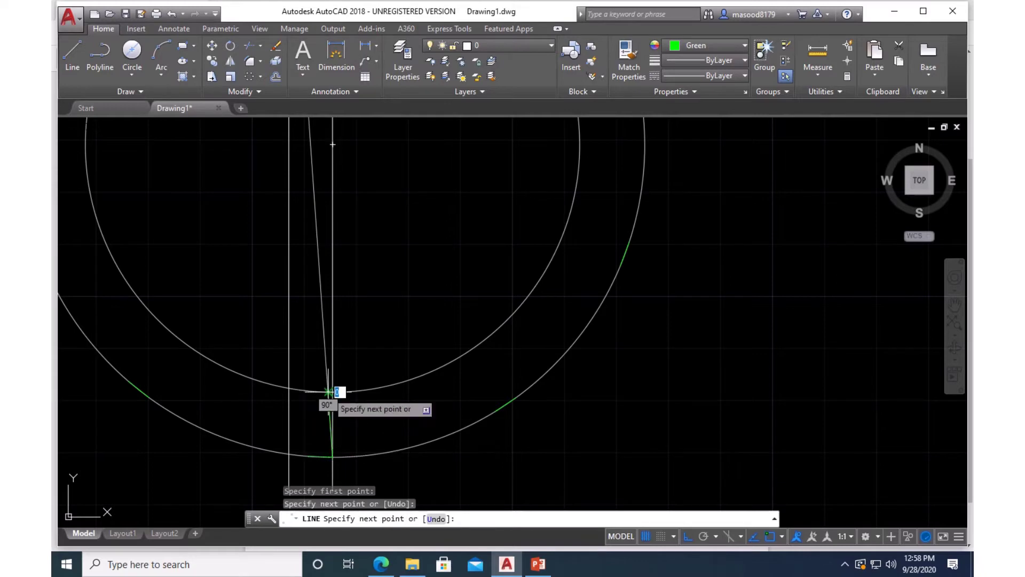
{"action": "left_click", "coordinate": [495, 412]}
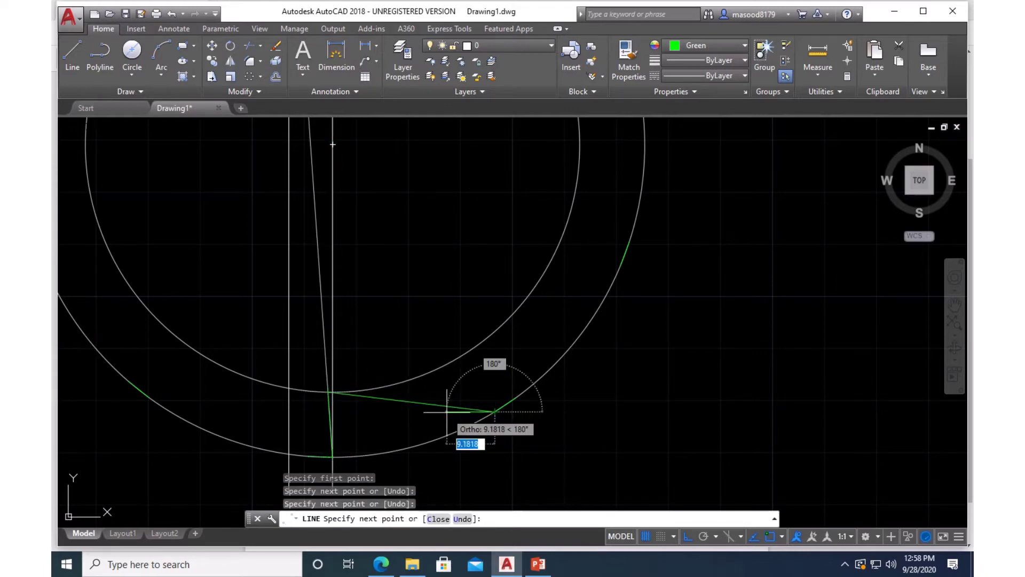
{"action": "key", "text": "Return"}
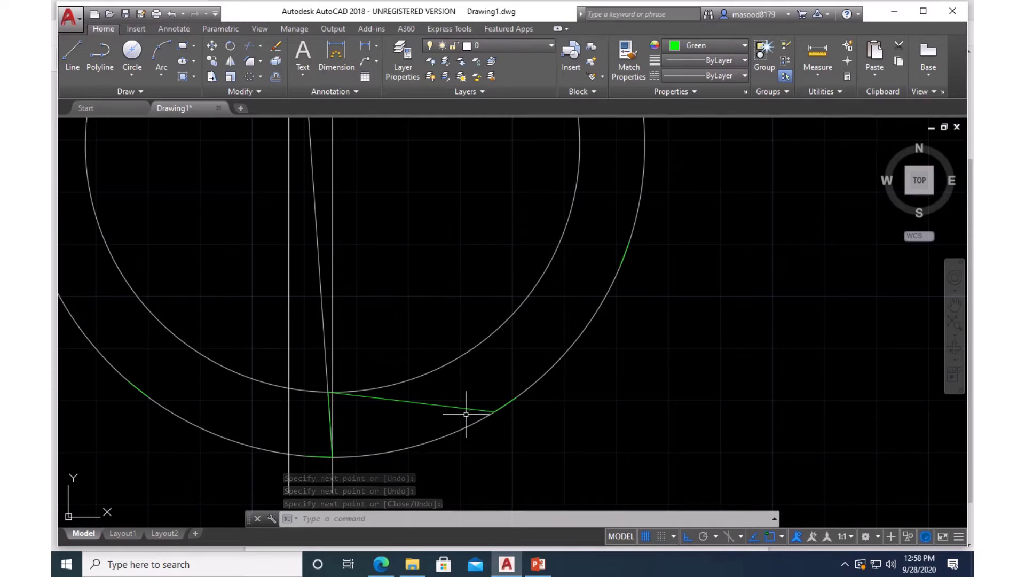
Create a polar array of the two new tooth lines around the circles' center with 10 items.
{"action": "scroll", "coordinate": [399, 344], "scroll_direction": "down", "scroll_amount": 3}
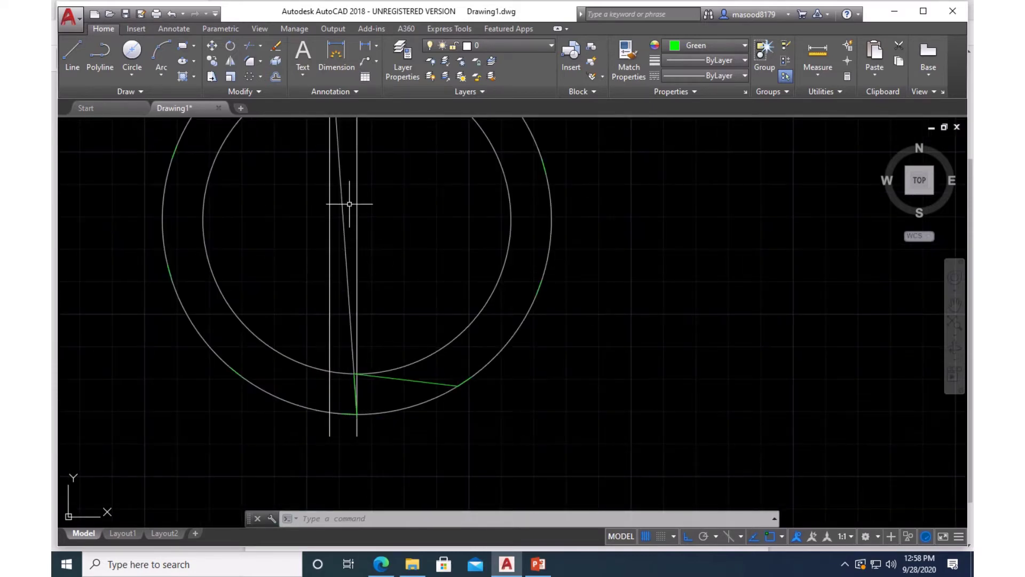
{"action": "left_click", "coordinate": [249, 76]}
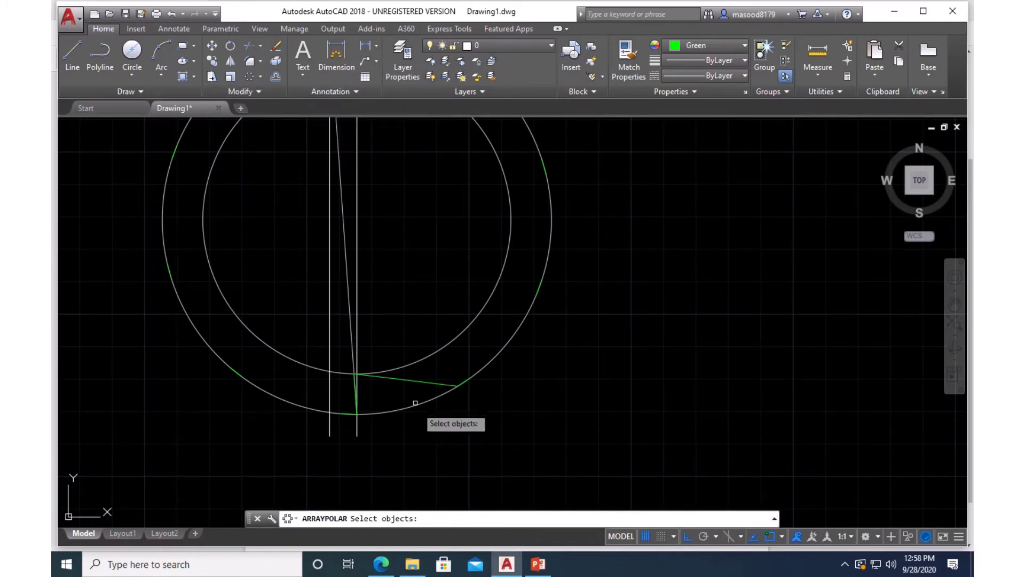
{"action": "left_click", "coordinate": [398, 379]}
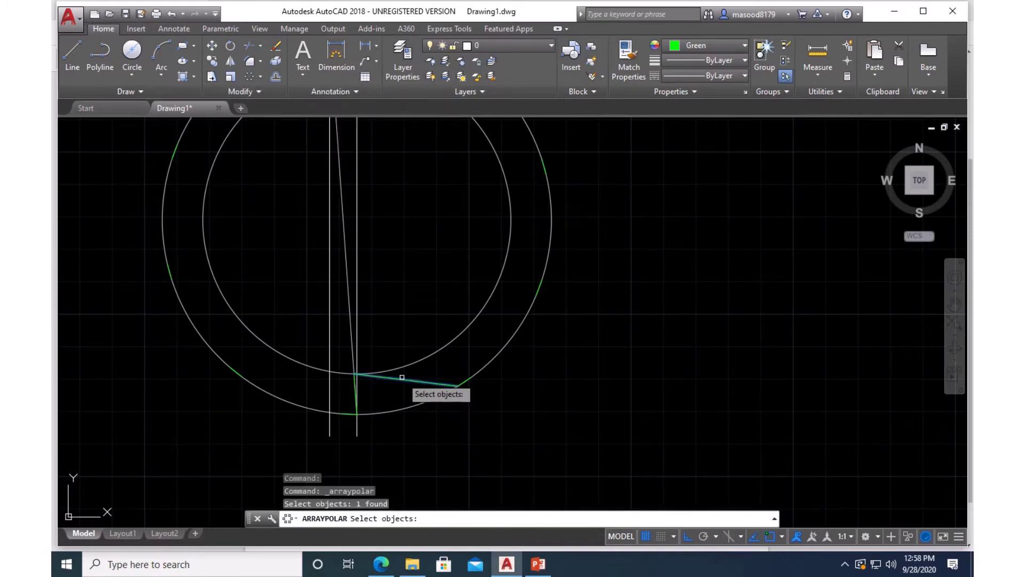
{"action": "left_click", "coordinate": [354, 390]}
{"action": "key", "text": "Return"}
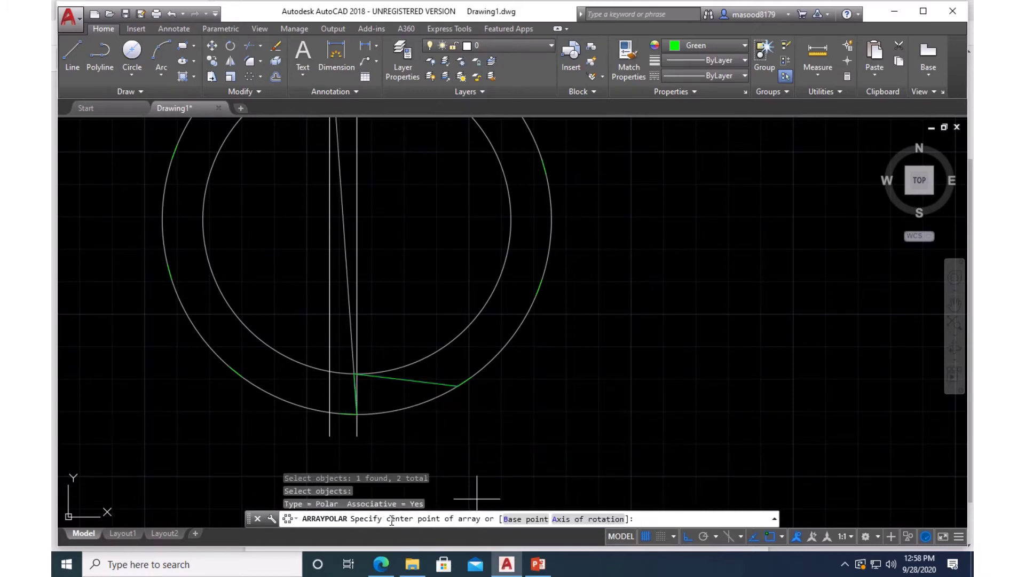
{"action": "left_click", "coordinate": [357, 219]}
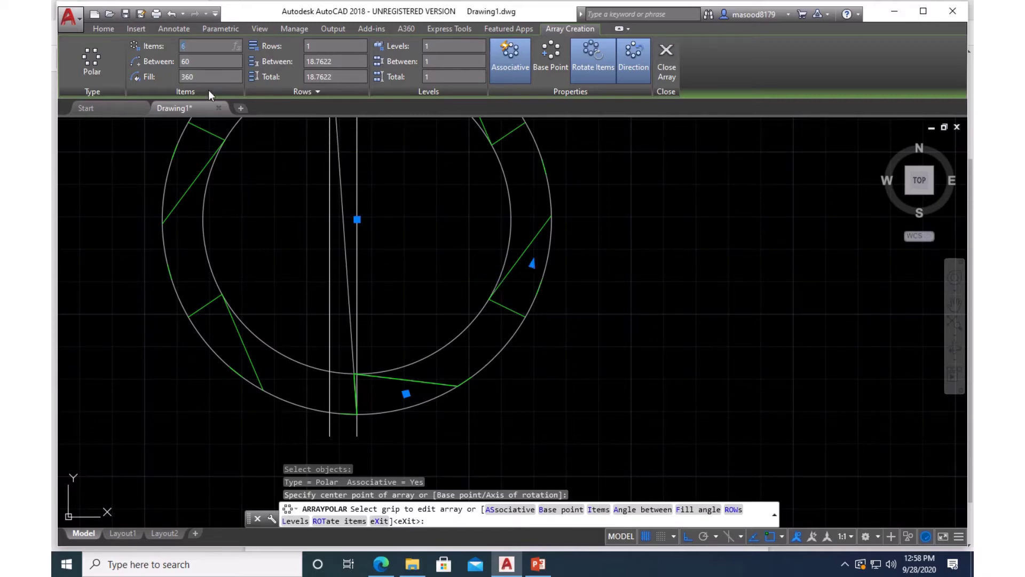
{"action": "key", "text": "Return"}
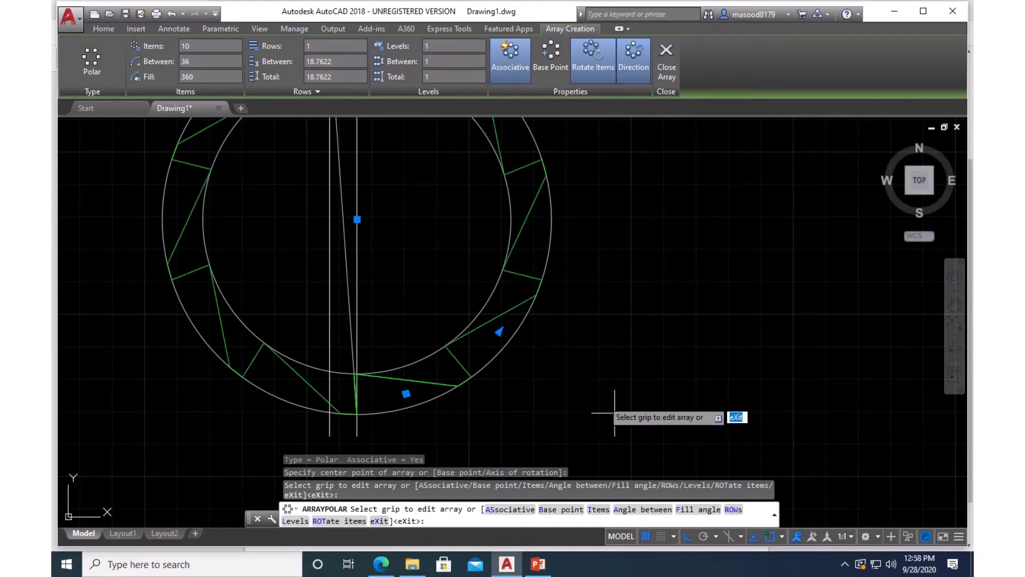
{"action": "scroll", "coordinate": [580, 312], "scroll_direction": "down", "scroll_amount": 3}
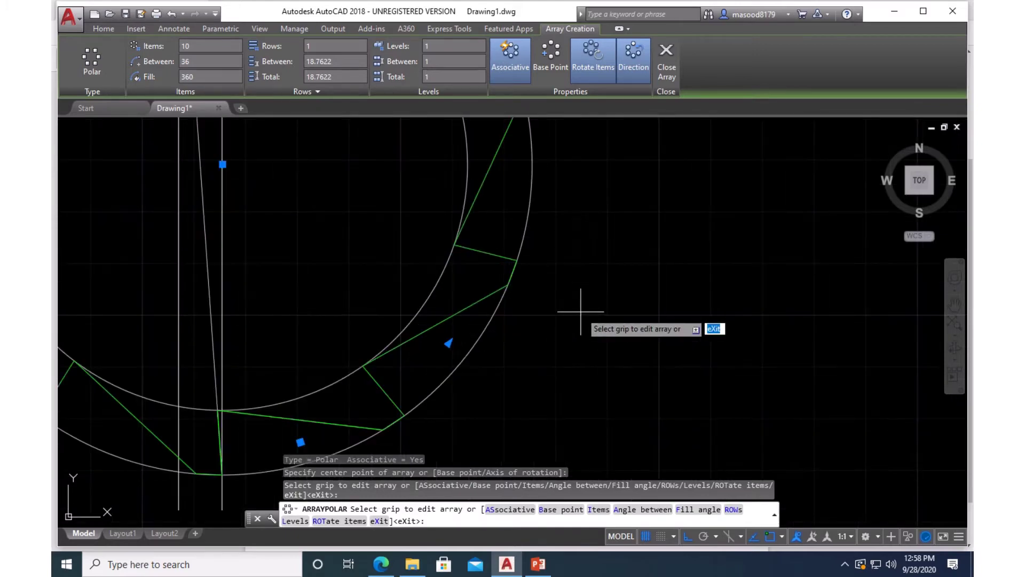
{"action": "scroll", "coordinate": [440, 222], "scroll_direction": "up", "scroll_amount": 2}
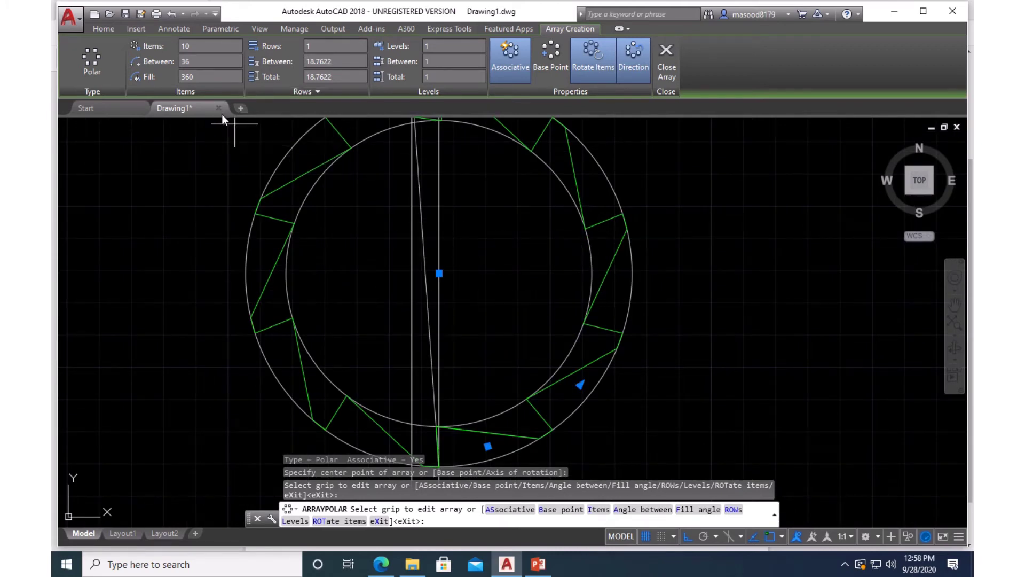
{"action": "key", "text": "Escape"}
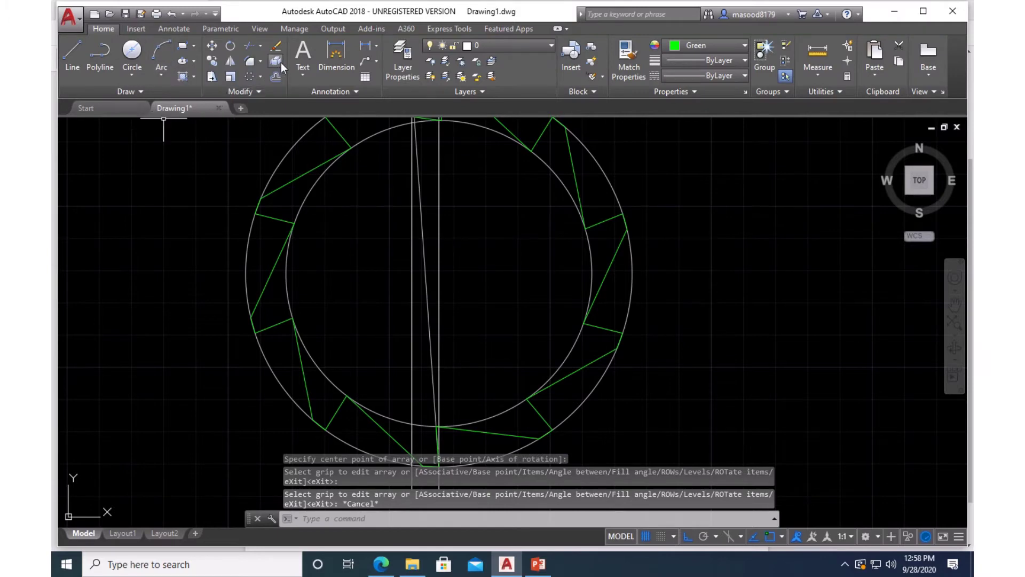
Erase the offset vertical line to the left of the center line.
{"action": "left_click", "coordinate": [276, 48]}
{"action": "left_click", "coordinate": [413, 341]}
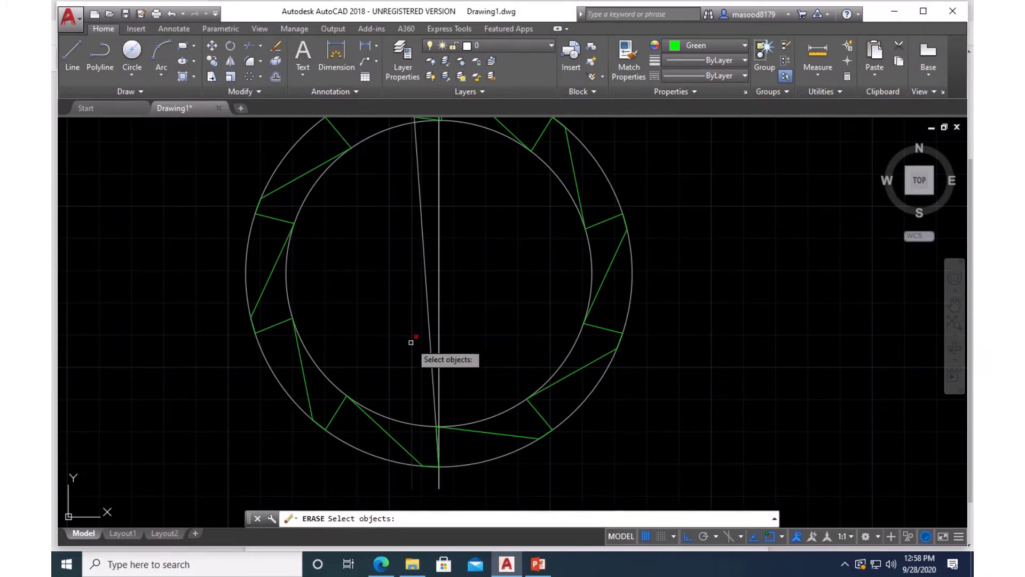
{"action": "key", "text": "Return"}
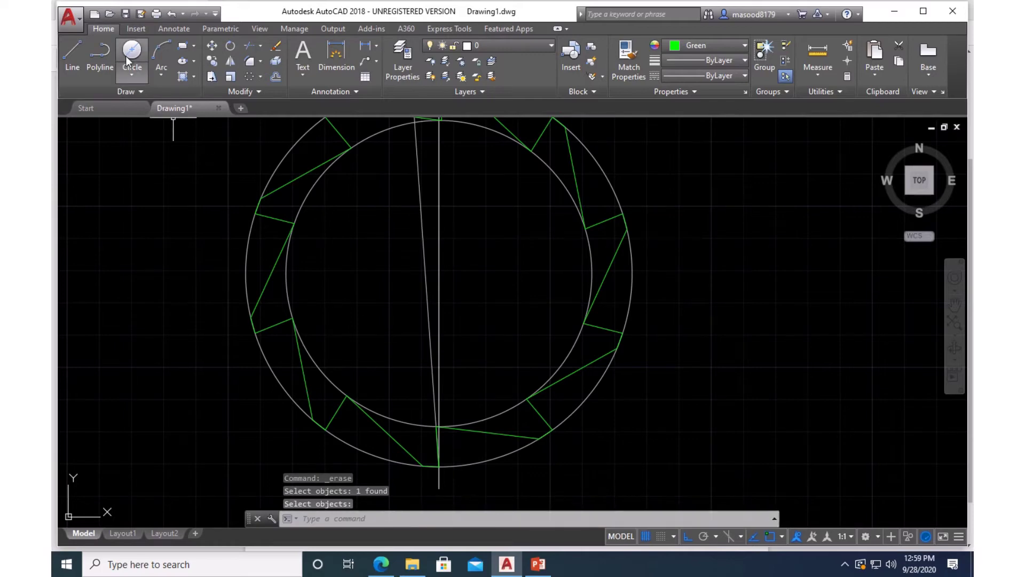
Check the bore size in the reference PDF, return to AutoCAD and draw a concentric circle of diameter 56.
{"action": "left_click", "coordinate": [381, 564]}
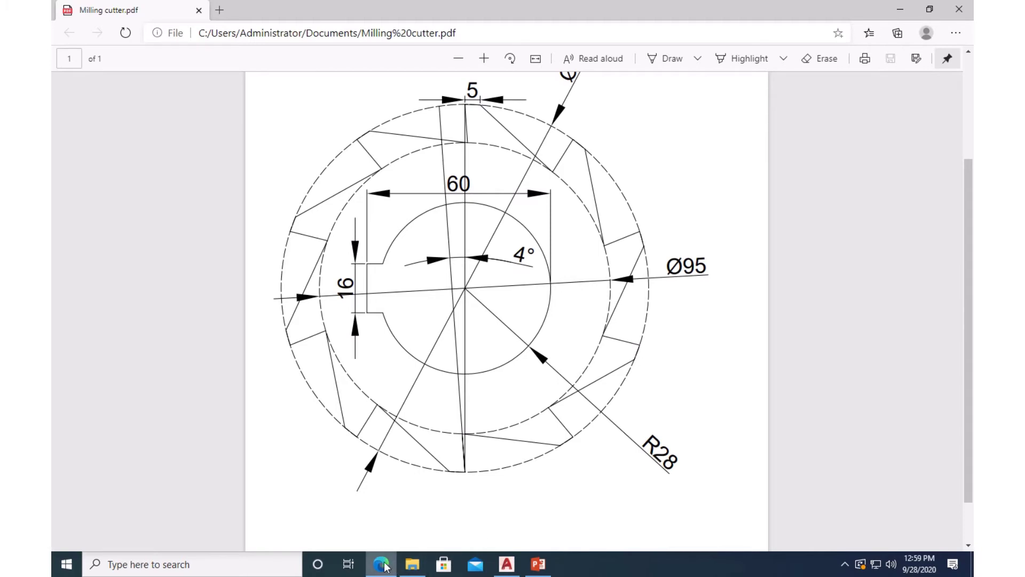
{"action": "left_click", "coordinate": [512, 567]}
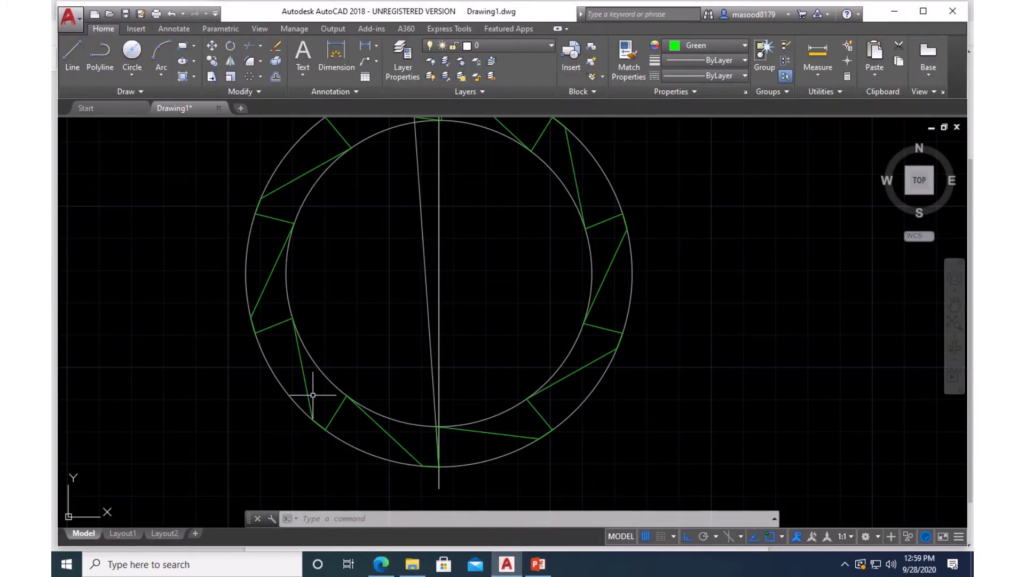
{"action": "left_click", "coordinate": [131, 56]}
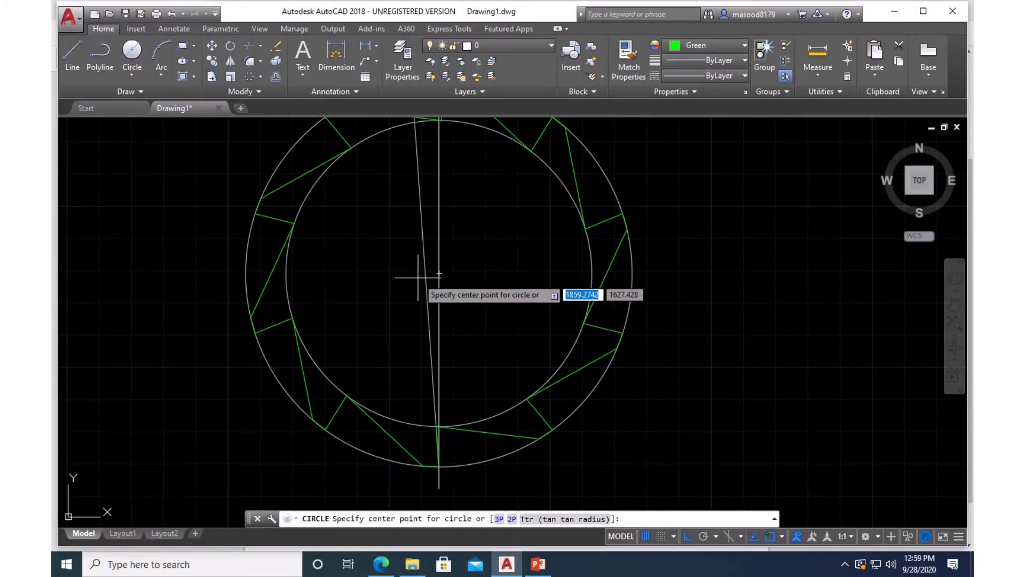
{"action": "left_click", "coordinate": [441, 275]}
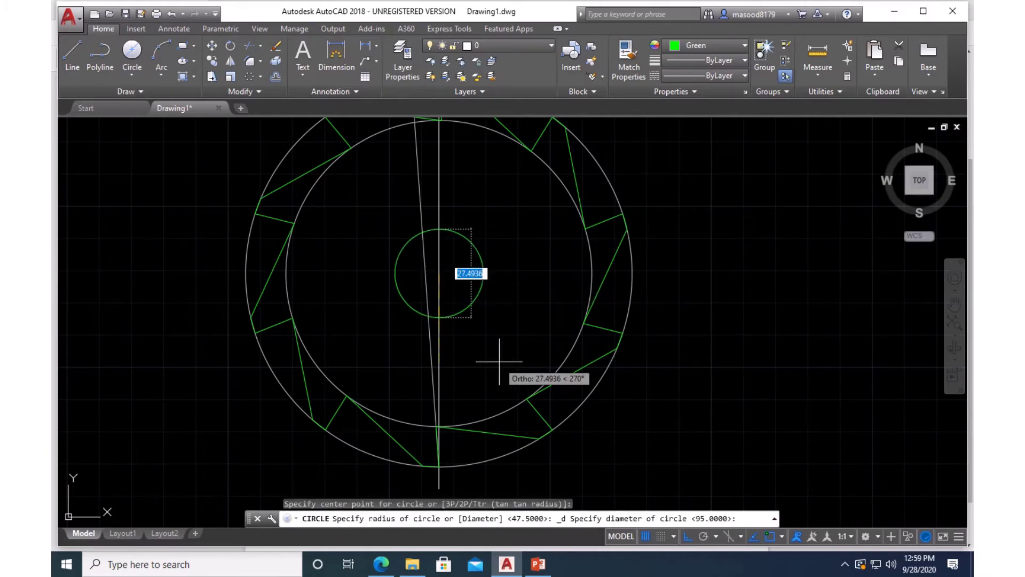
{"action": "type", "text": "56"}
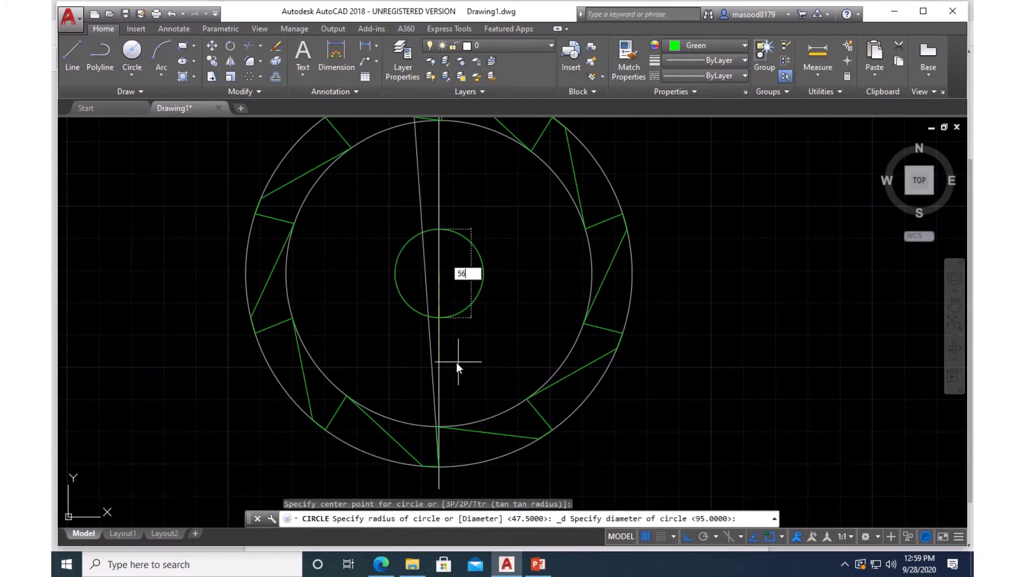
{"action": "key", "text": "Return"}
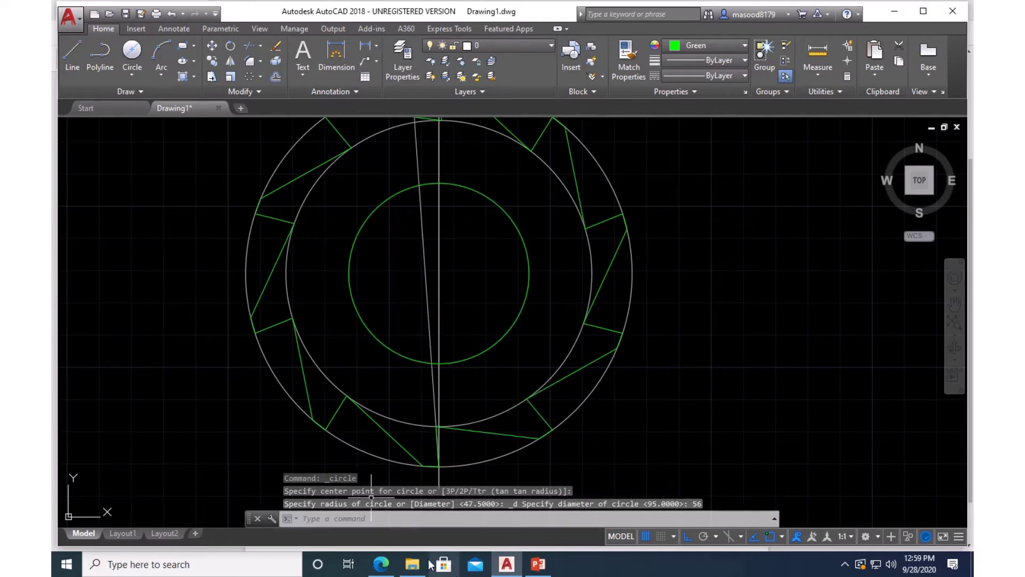
Check the keyway dimensions in the reference PDF, return to AutoCAD and draw a short vertical line upward from the bore circle's right quadrant.
{"action": "left_click", "coordinate": [381, 564]}
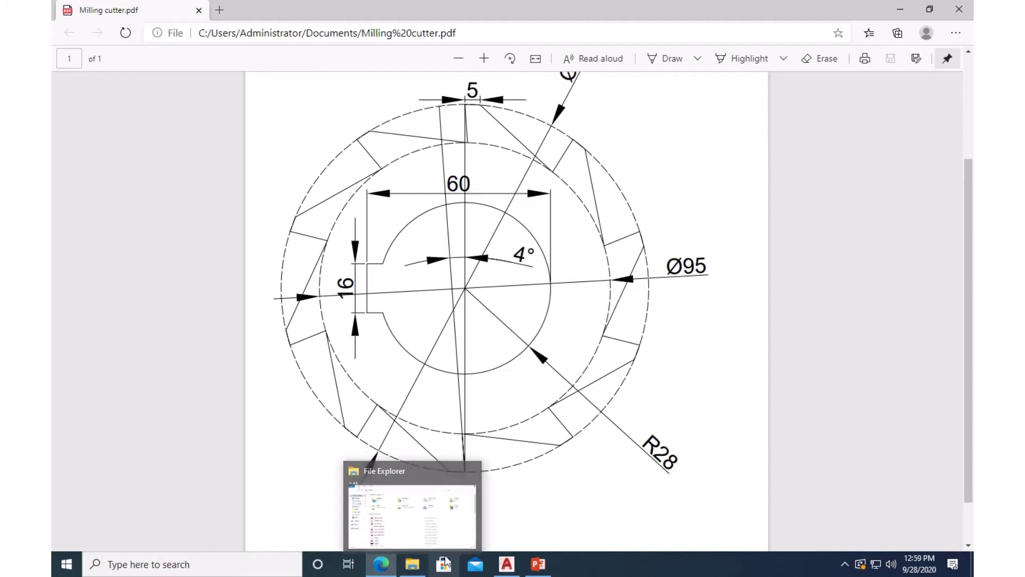
{"action": "left_click", "coordinate": [509, 570]}
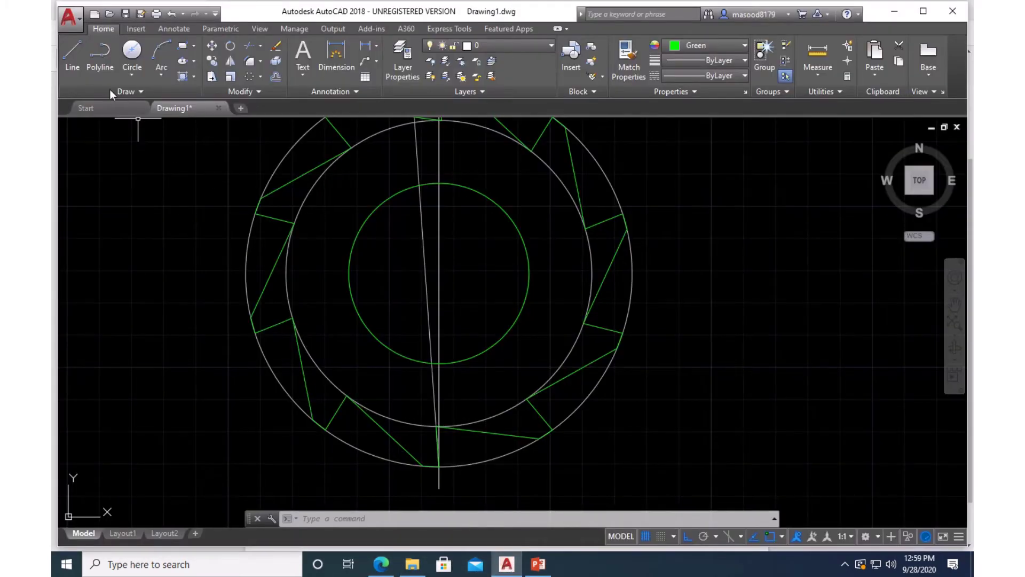
{"action": "left_click", "coordinate": [66, 51]}
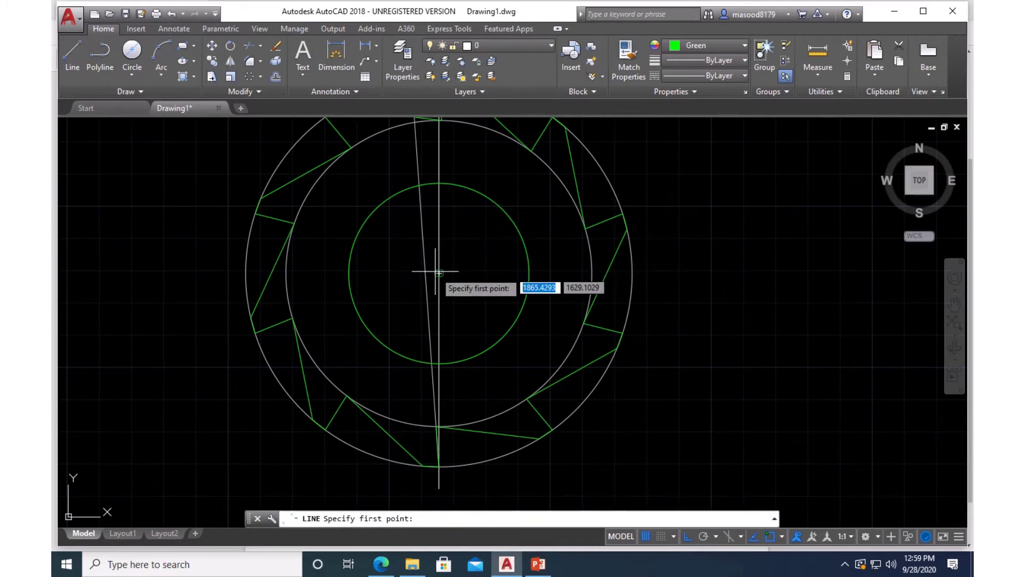
{"action": "left_click", "coordinate": [530, 274]}
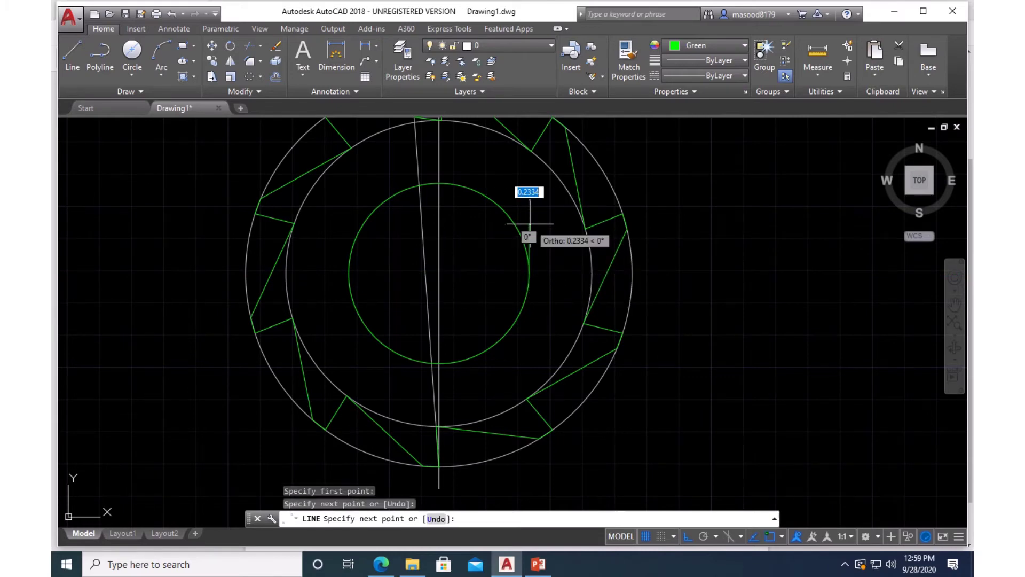
{"action": "left_click", "coordinate": [529, 224]}
{"action": "key", "text": "Return"}
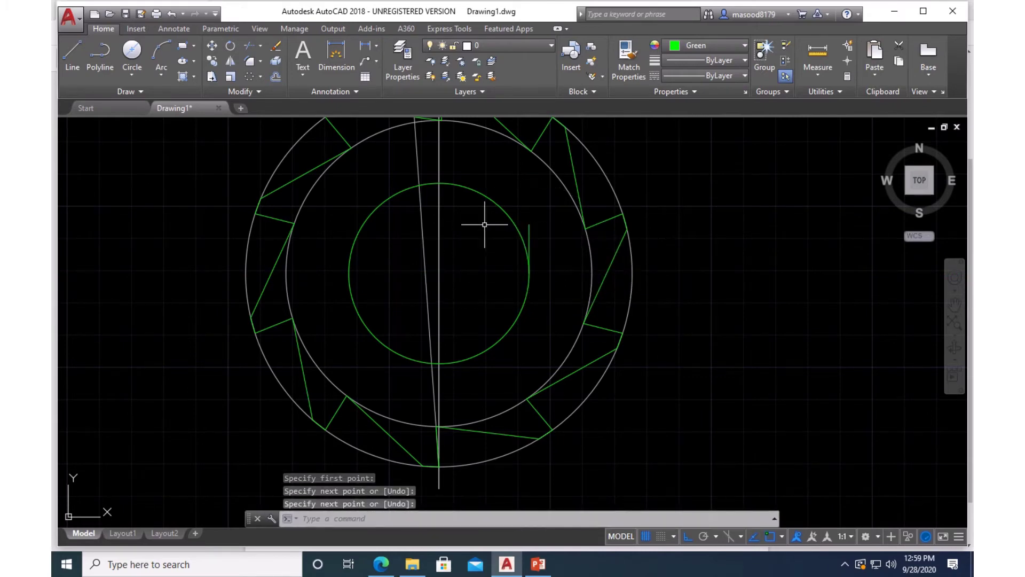
Stretch the vertical line's lower endpoint below the bore's horizontal axis, making the line about 30 mm long.
{"action": "left_click", "coordinate": [530, 239]}
{"action": "left_click", "coordinate": [529, 273]}
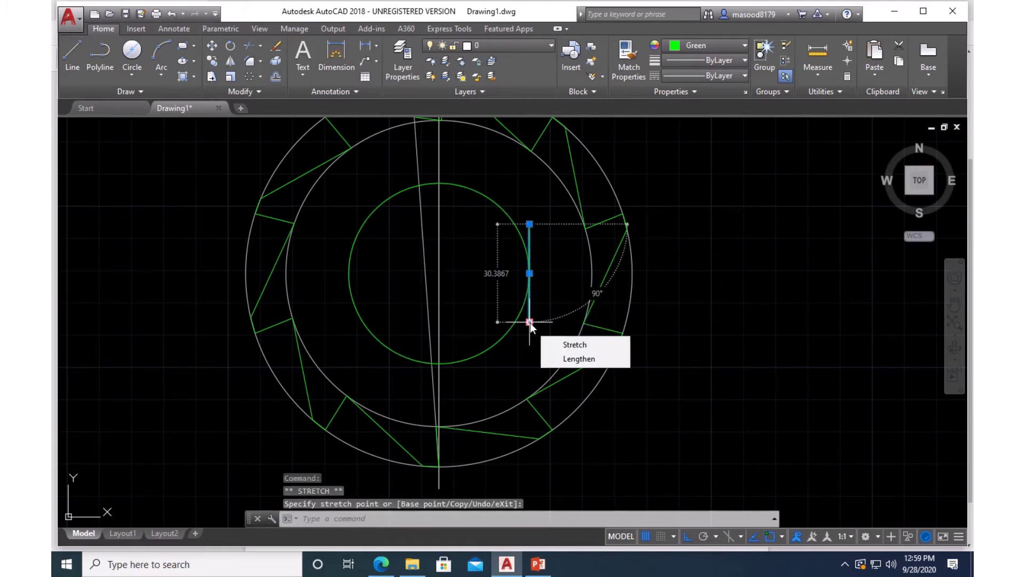
{"action": "key", "text": "Escape"}
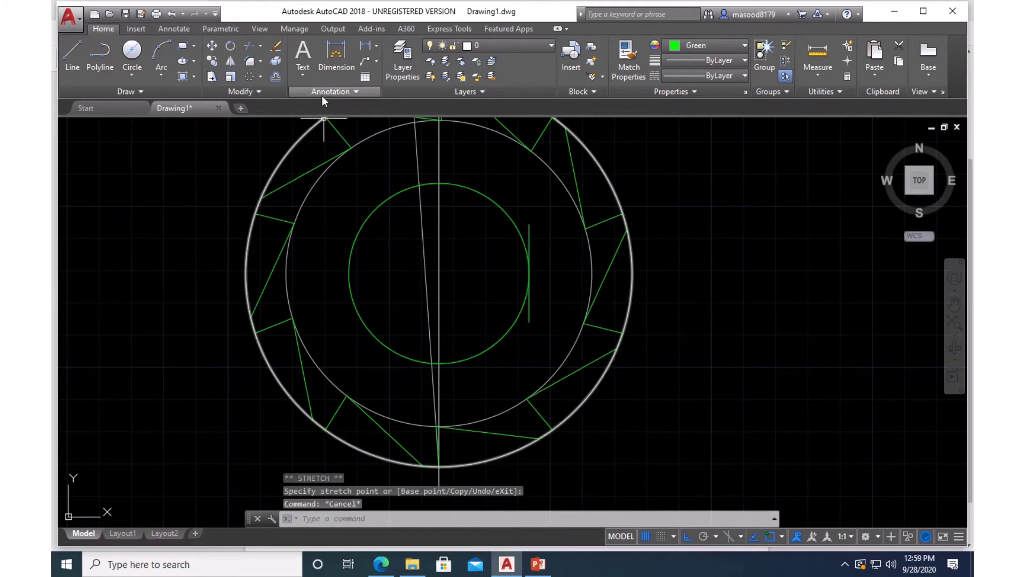
Offset the vertical line at the bore's right quadrant by 60 toward the left side of the bore.
{"action": "left_click", "coordinate": [278, 78]}
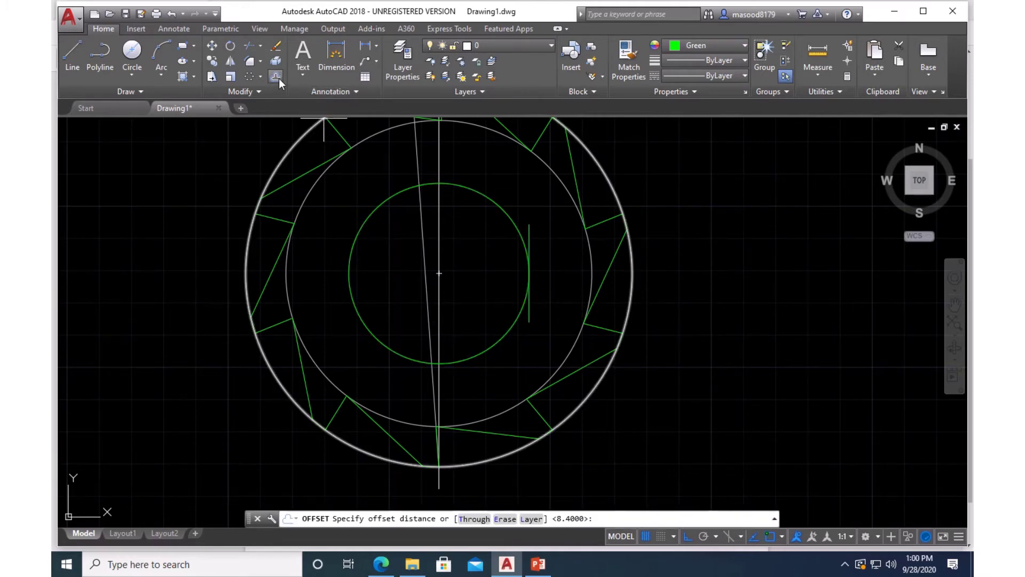
{"action": "type", "text": "60"}
{"action": "key", "text": "Return"}
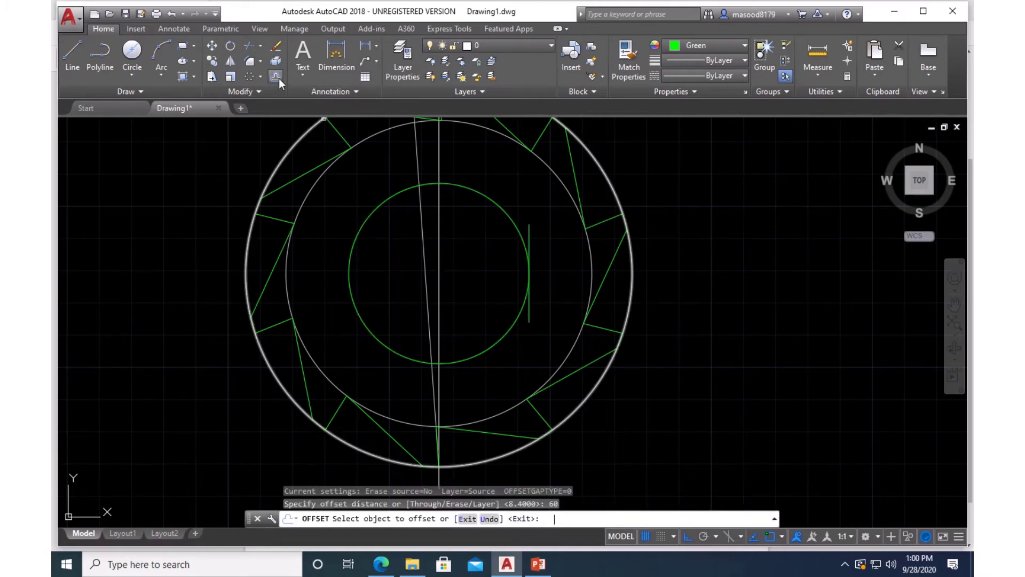
{"action": "left_click", "coordinate": [529, 240]}
{"action": "left_click", "coordinate": [445, 261]}
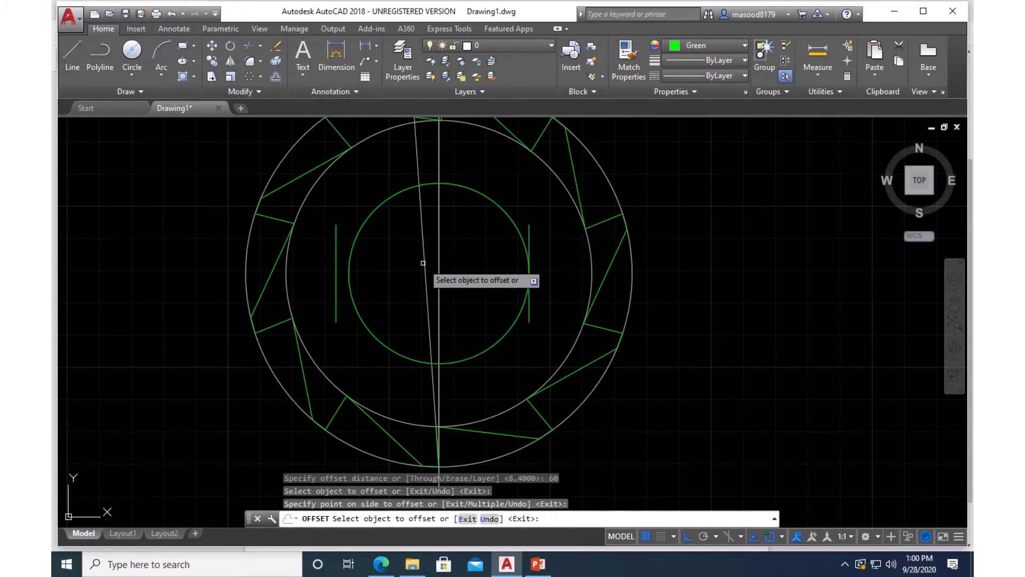
{"action": "key", "text": "Return"}
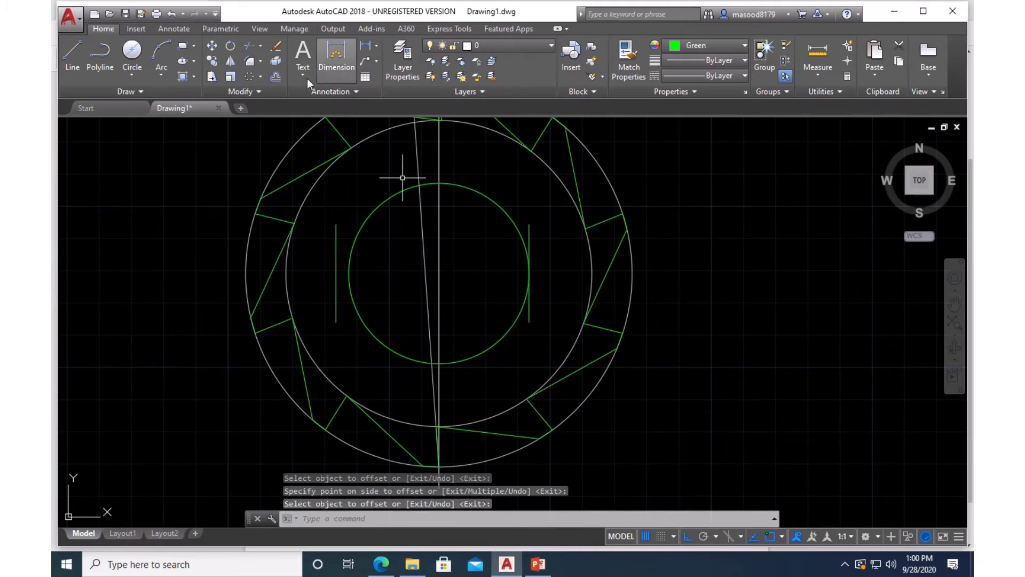
Erase the original vertical line at the bore circle's right quadrant.
{"action": "left_click", "coordinate": [275, 46]}
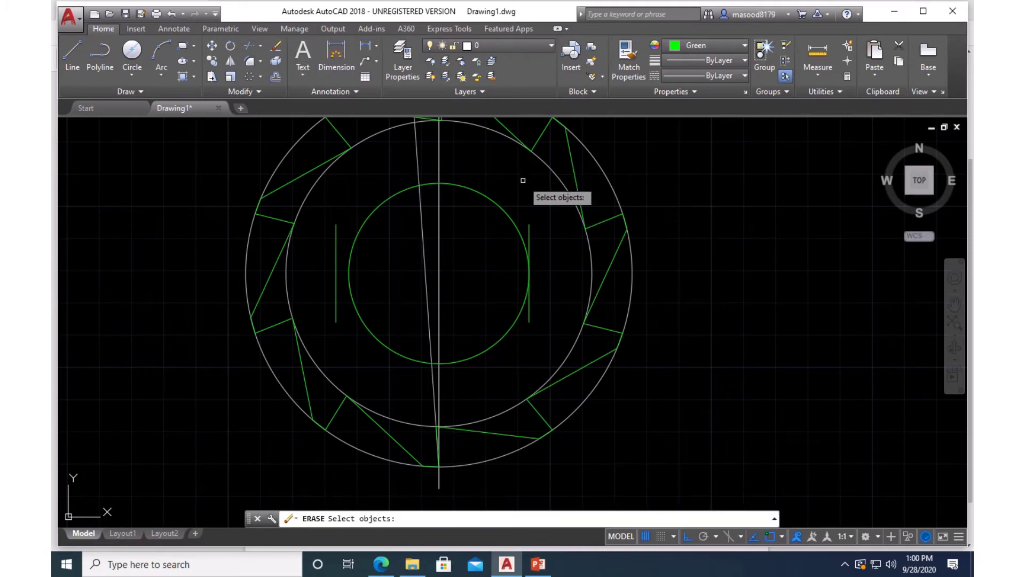
{"action": "left_click", "coordinate": [530, 232]}
{"action": "key", "text": "Return"}
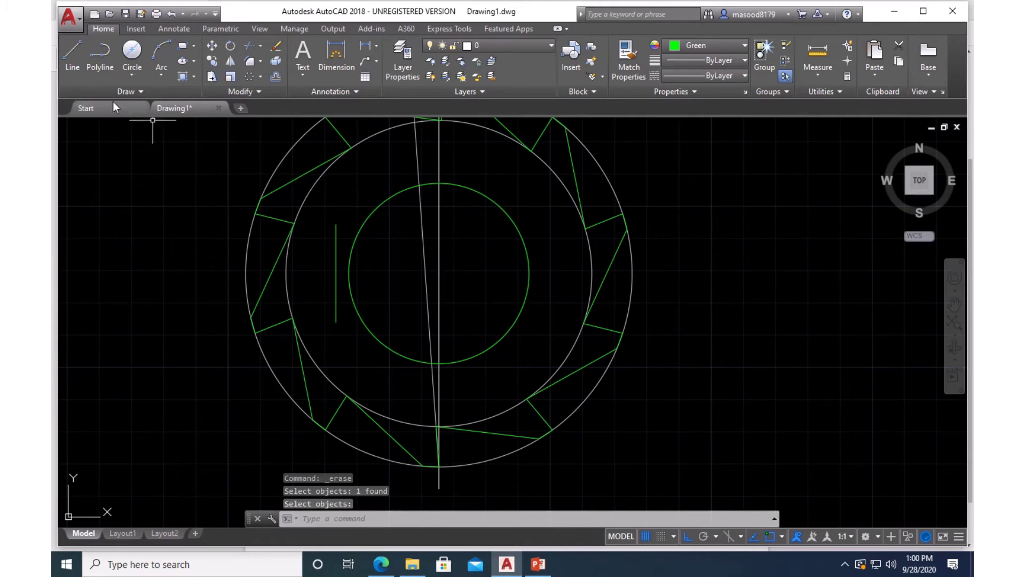
Draw a horizontal line from the circles' center leftward to just past the offset vertical line.
{"action": "left_click", "coordinate": [72, 52]}
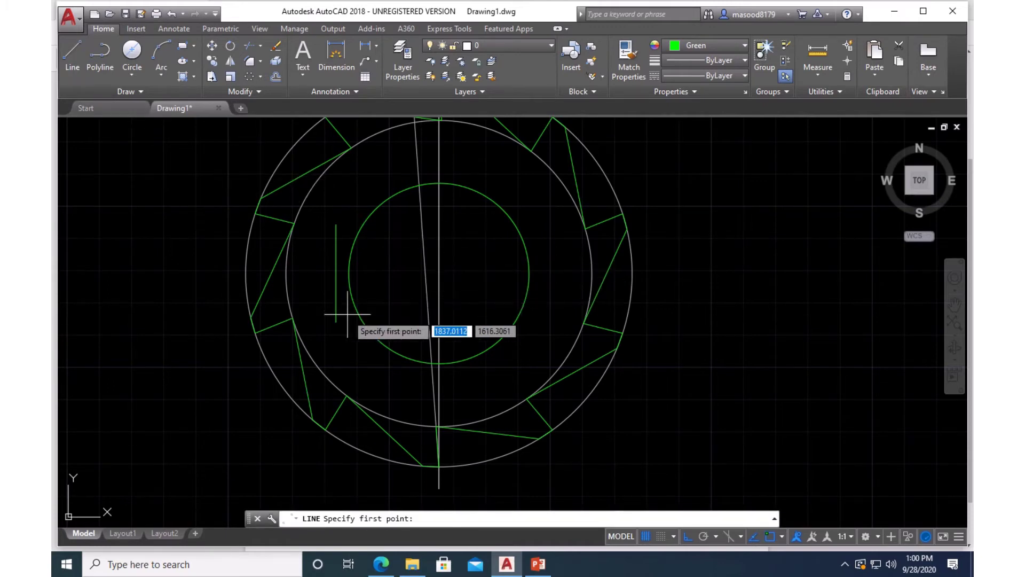
{"action": "left_click", "coordinate": [439, 273]}
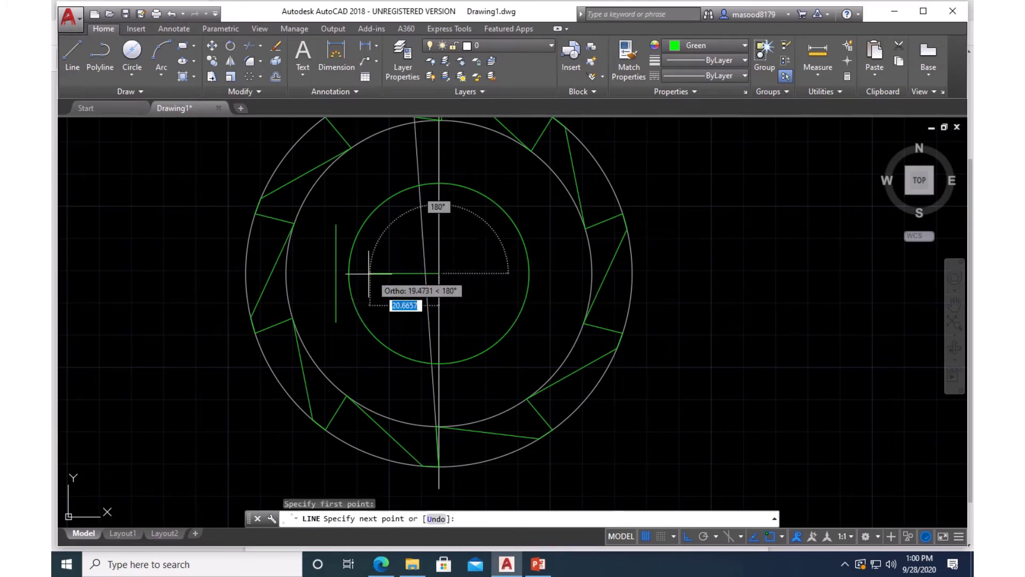
{"action": "left_click", "coordinate": [335, 274]}
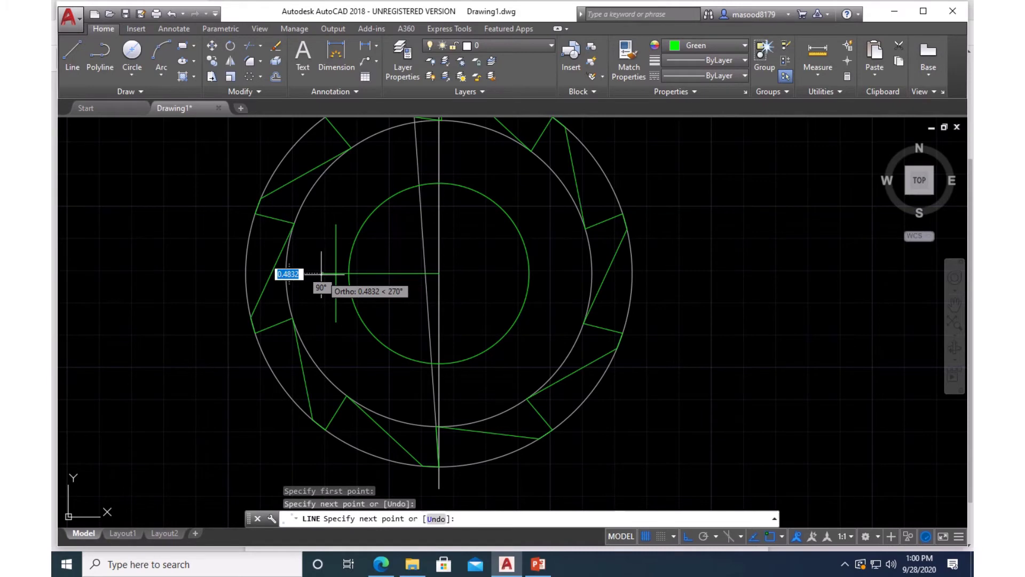
{"action": "key", "text": "Return"}
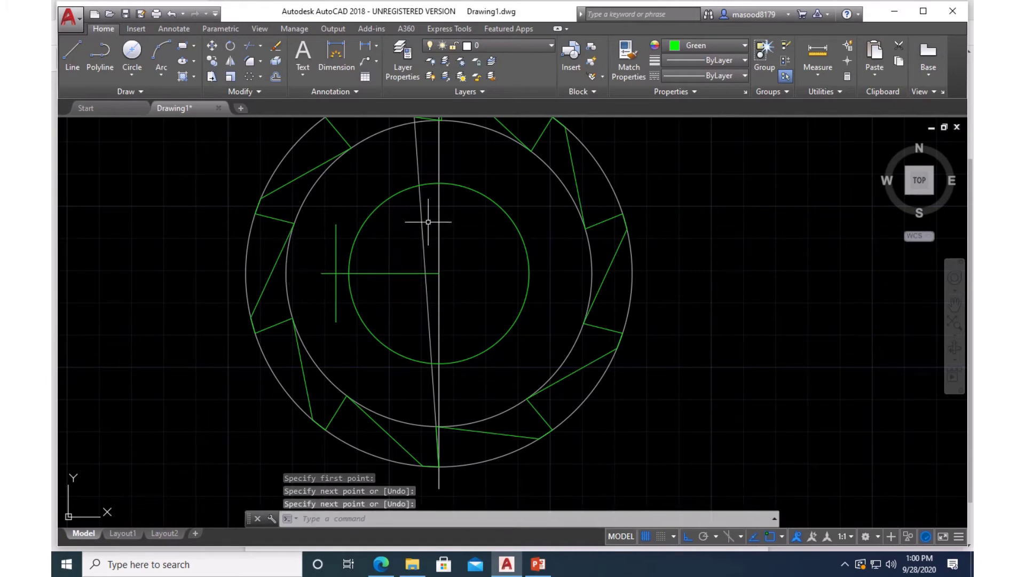
Check the keyway width in the reference PDF, return to AutoCAD and offset the horizontal line by 8 both above and below.
{"action": "left_click", "coordinate": [380, 564]}
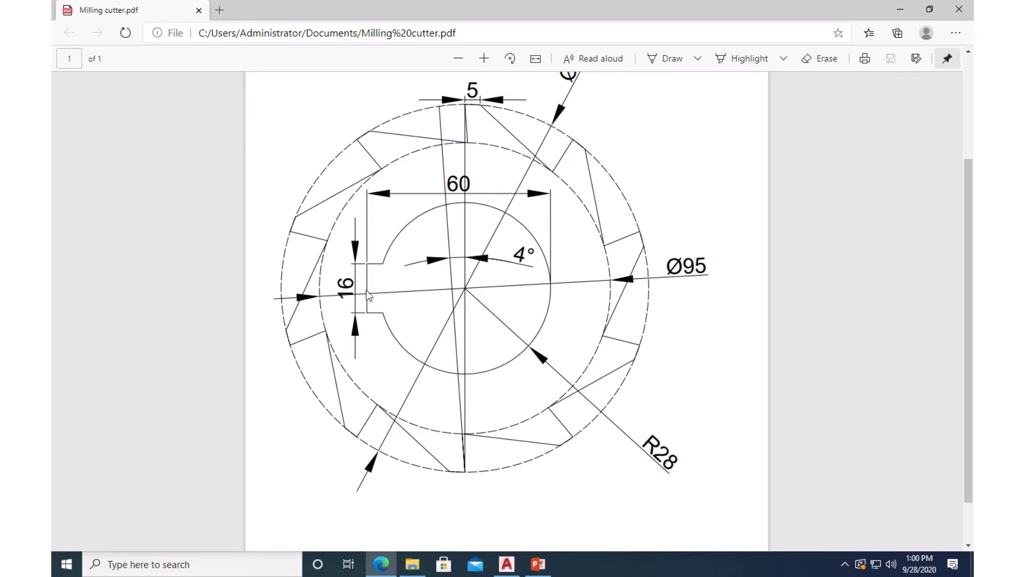
{"action": "left_click", "coordinate": [504, 565]}
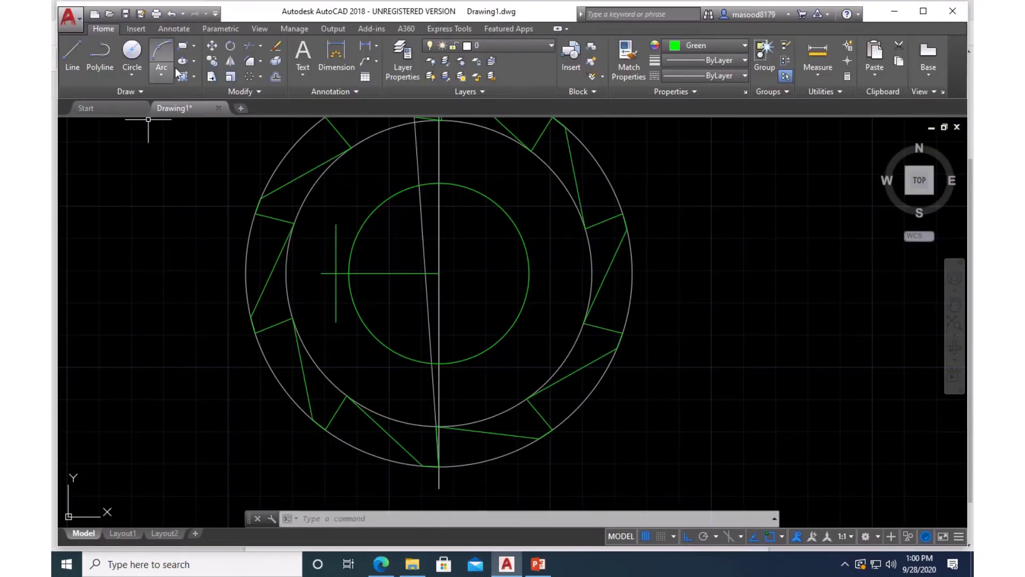
{"action": "left_click", "coordinate": [248, 76]}
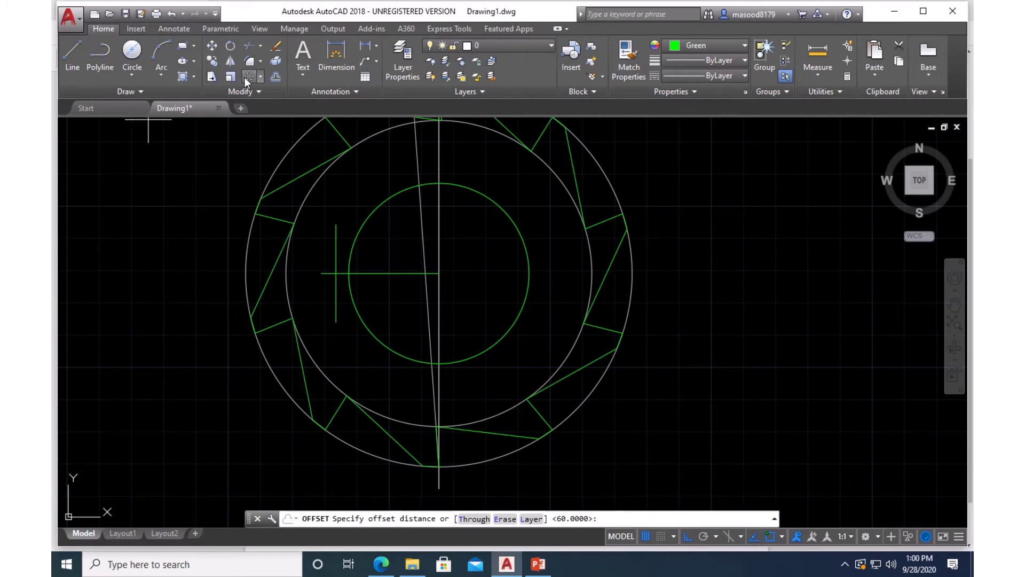
{"action": "type", "text": "8"}
{"action": "key", "text": "Return"}
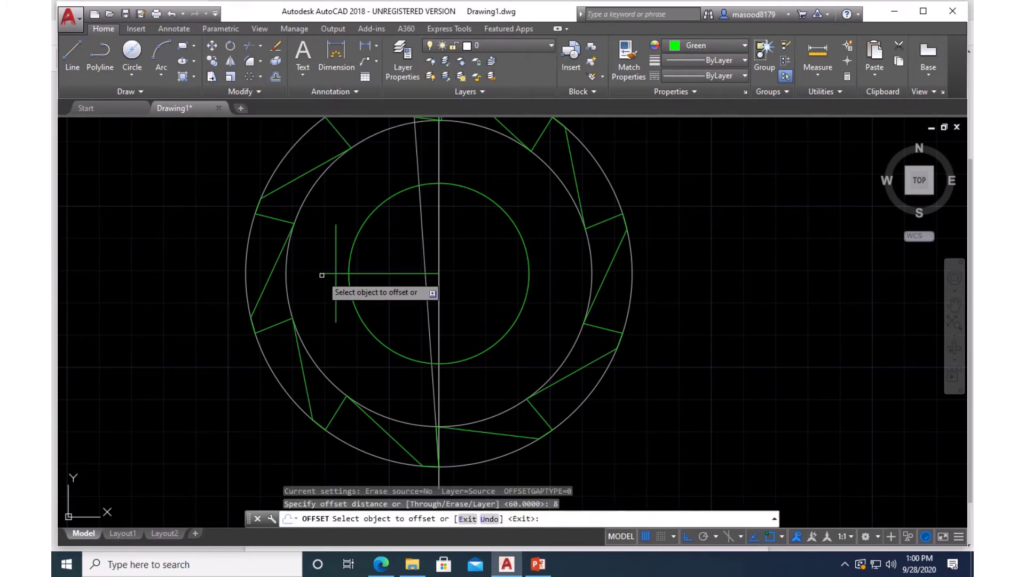
{"action": "left_click", "coordinate": [363, 273]}
{"action": "left_click", "coordinate": [362, 257]}
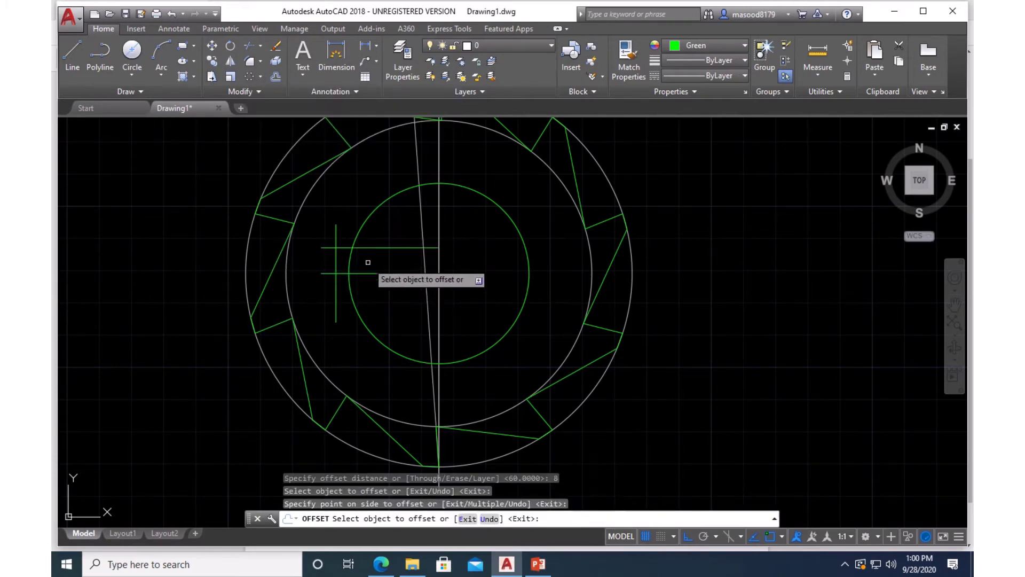
{"action": "left_click", "coordinate": [367, 272]}
{"action": "left_click", "coordinate": [339, 307]}
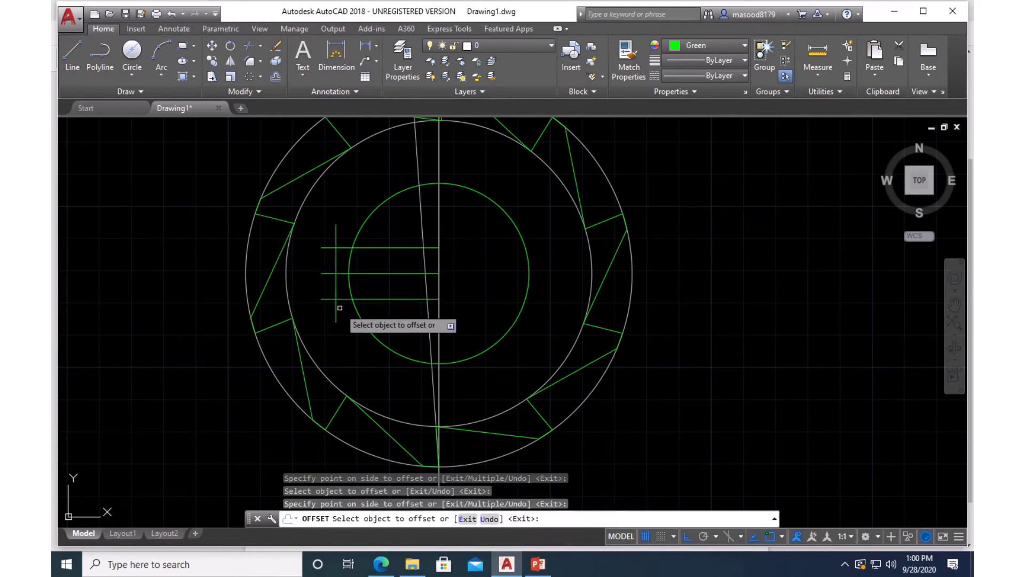
{"action": "key", "text": "Return"}
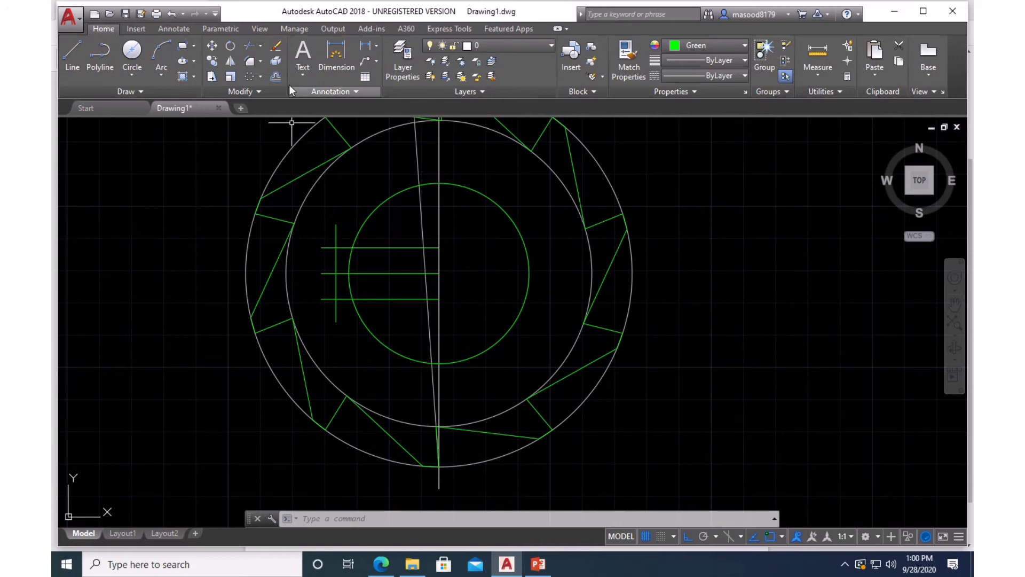
Chamfer the vertical keyway line and the upper horizontal line with zero distances to form a sharp upper corner.
{"action": "left_click", "coordinate": [260, 62]}
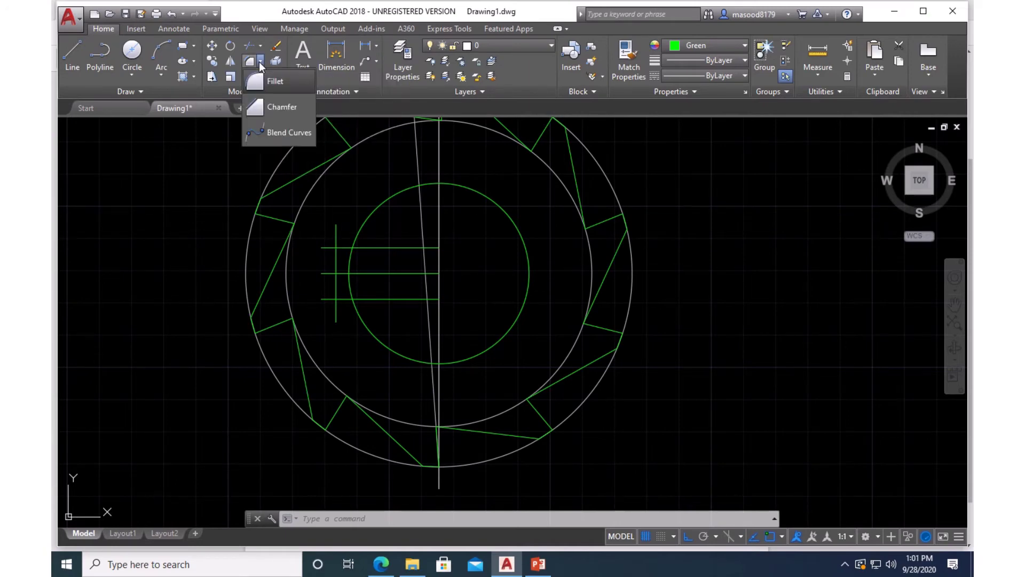
{"action": "left_click", "coordinate": [262, 106]}
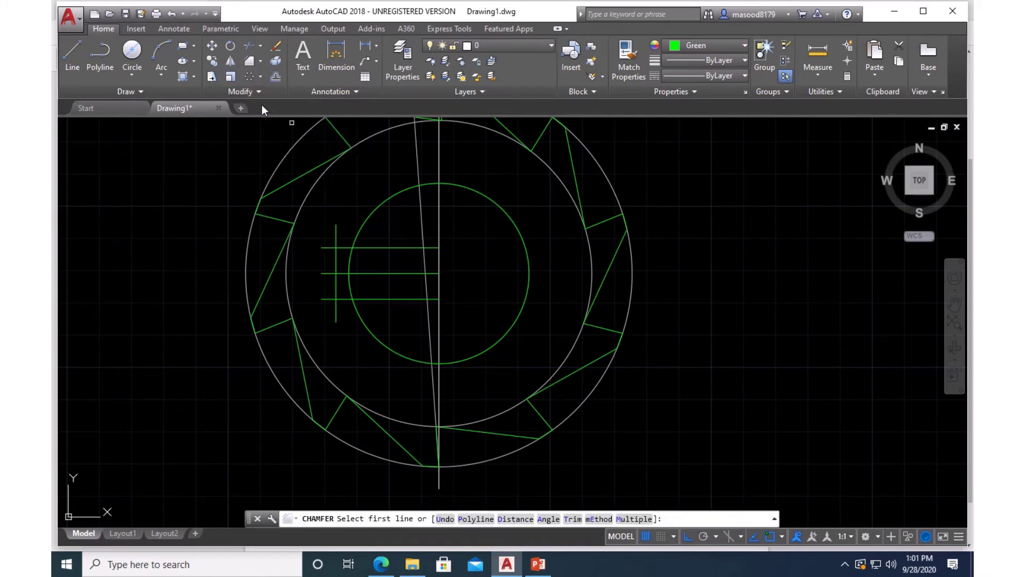
{"action": "left_click", "coordinate": [336, 243]}
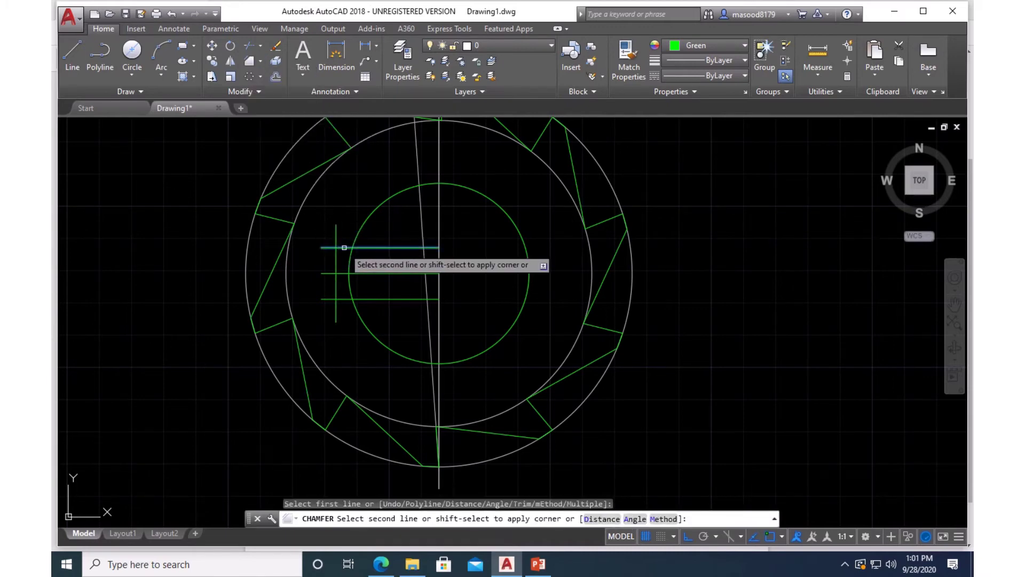
{"action": "left_click", "coordinate": [338, 249]}
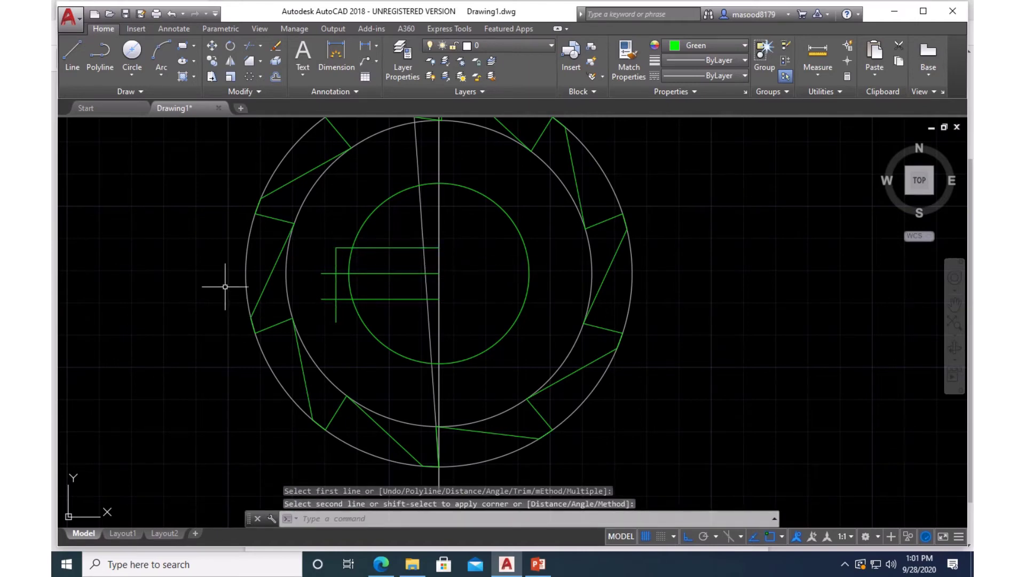
{"action": "right_click", "coordinate": [202, 274]}
{"action": "left_click", "coordinate": [229, 284]}
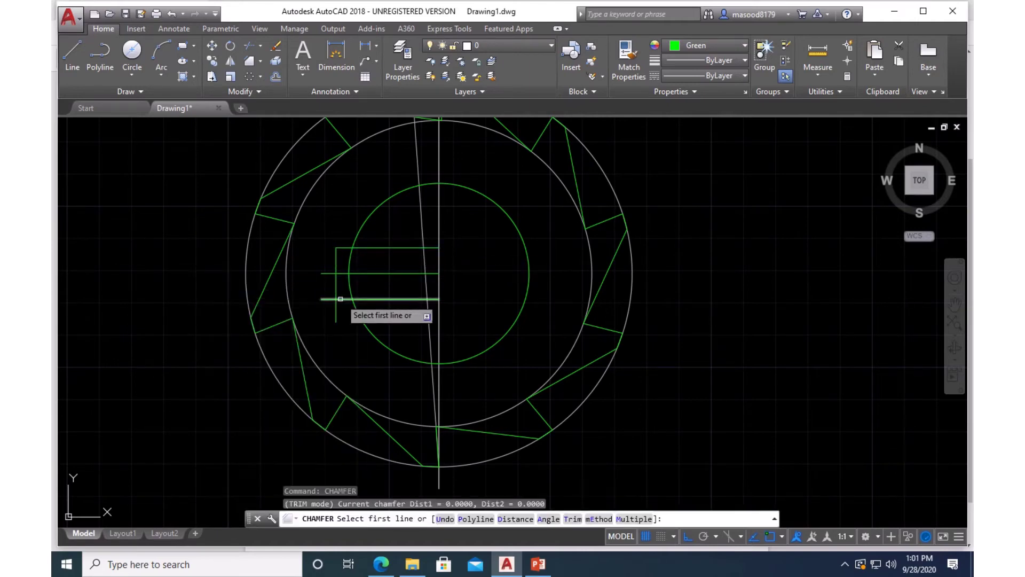
{"action": "left_click", "coordinate": [343, 299]}
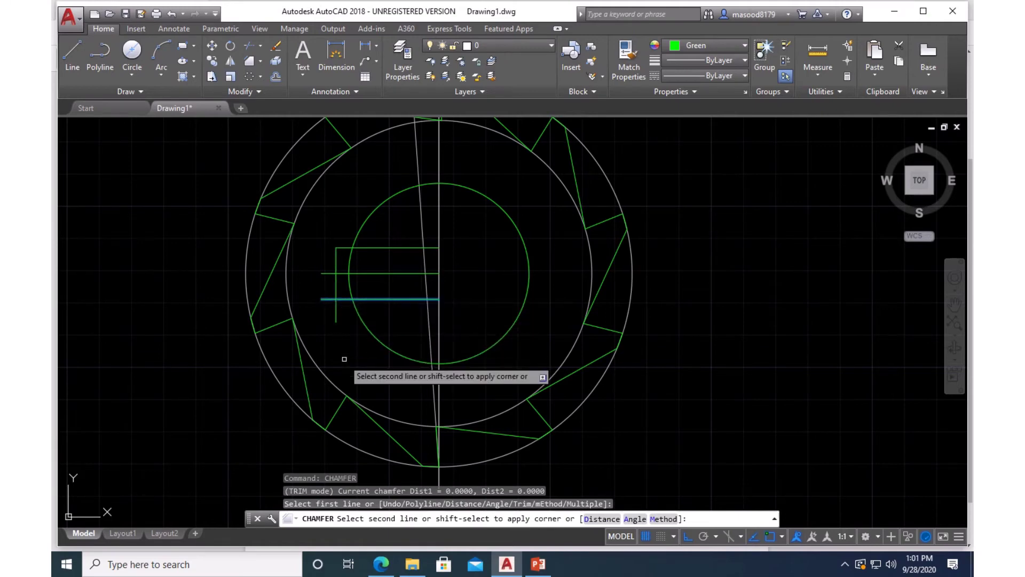
{"action": "key", "text": "Escape"}
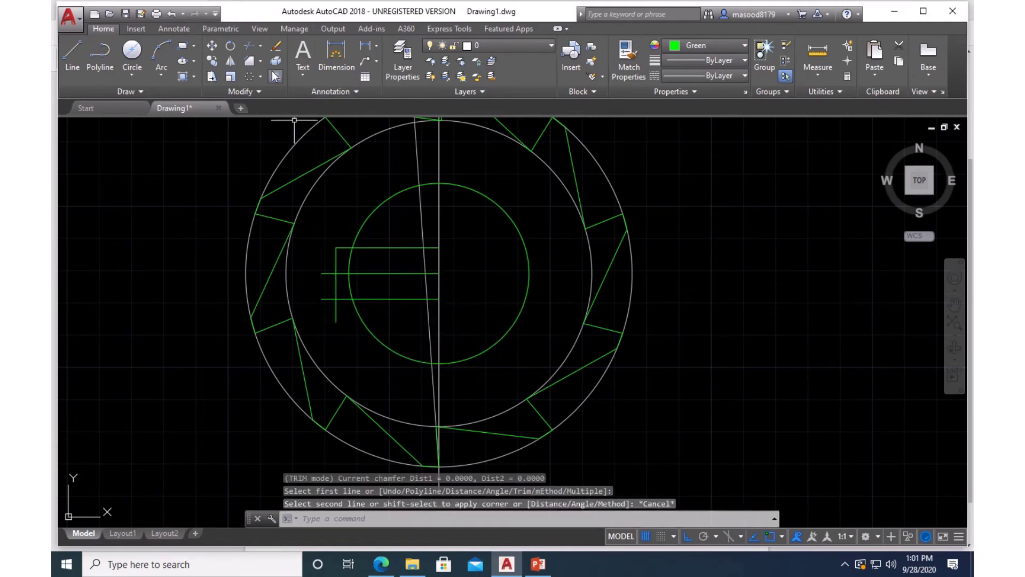
Chamfer the vertical keyway line and the lower horizontal line with zero distances to form a sharp lower corner.
{"action": "left_click", "coordinate": [253, 62]}
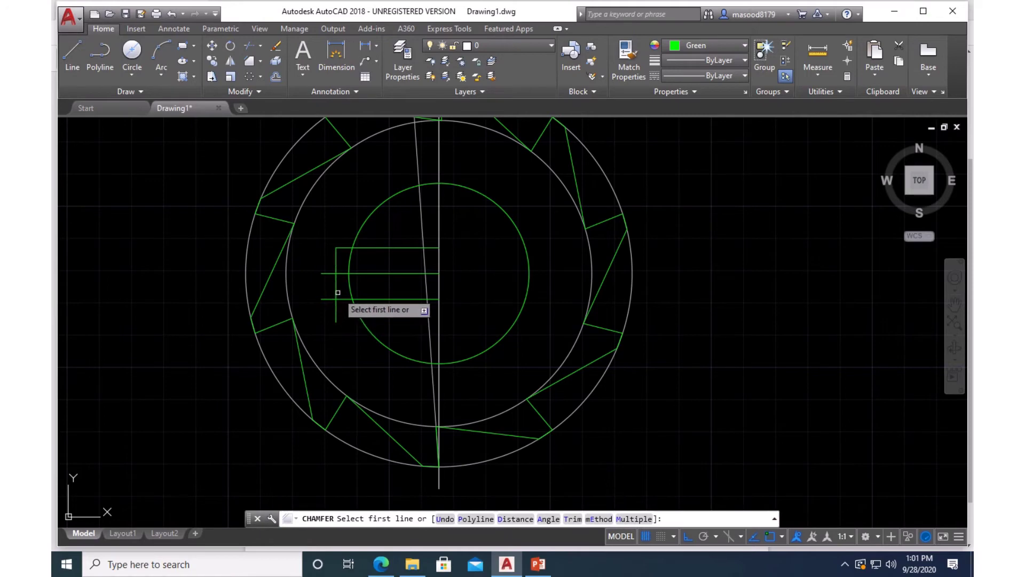
{"action": "left_click", "coordinate": [337, 292]}
{"action": "left_click", "coordinate": [342, 299]}
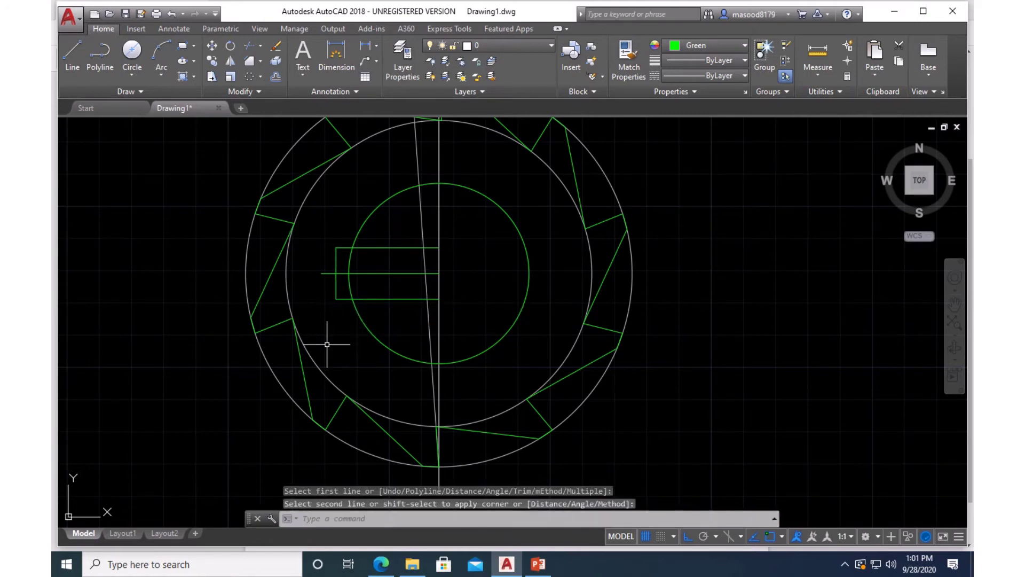
{"action": "key", "text": "Return"}
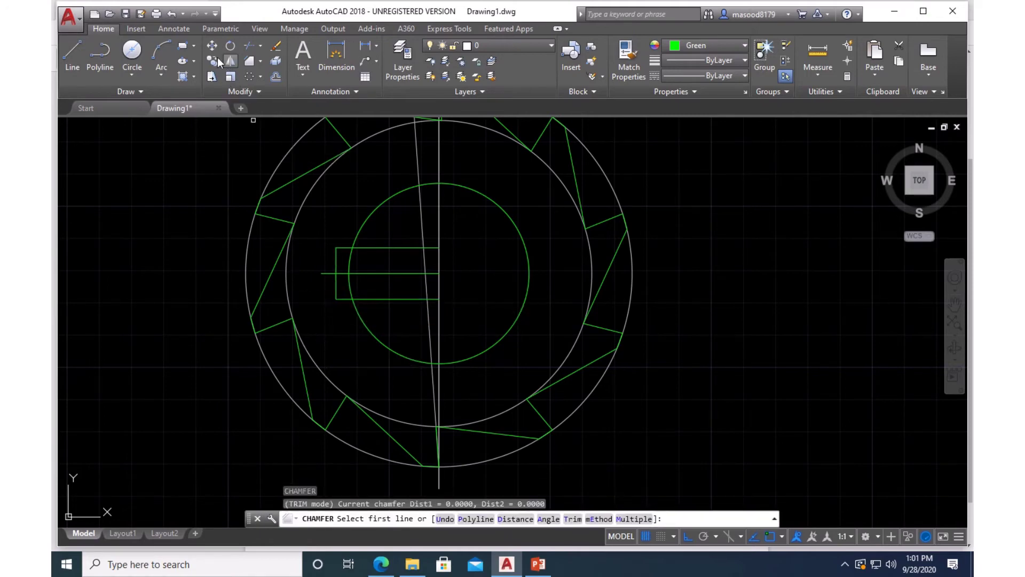
Trim away the arc of the bore circle lying between the upper and lower keyway lines.
{"action": "left_click", "coordinate": [251, 48]}
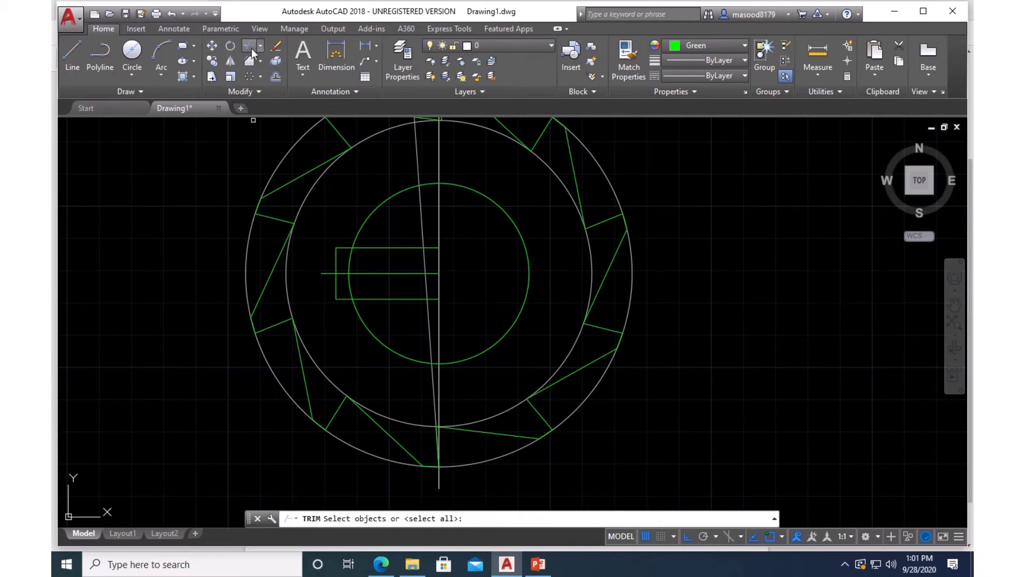
{"action": "left_click", "coordinate": [346, 249]}
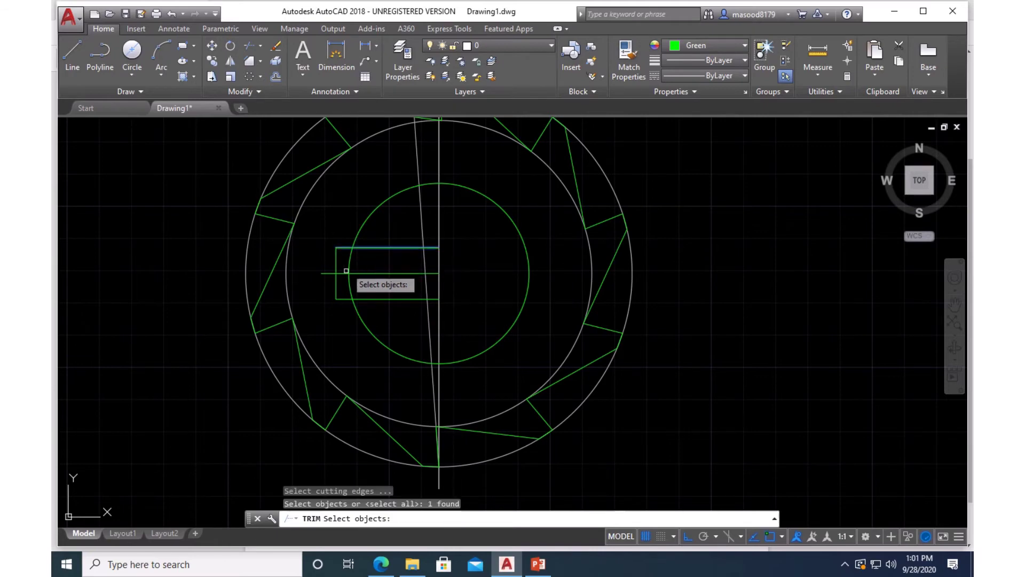
{"action": "left_click", "coordinate": [346, 299]}
{"action": "key", "text": "Return"}
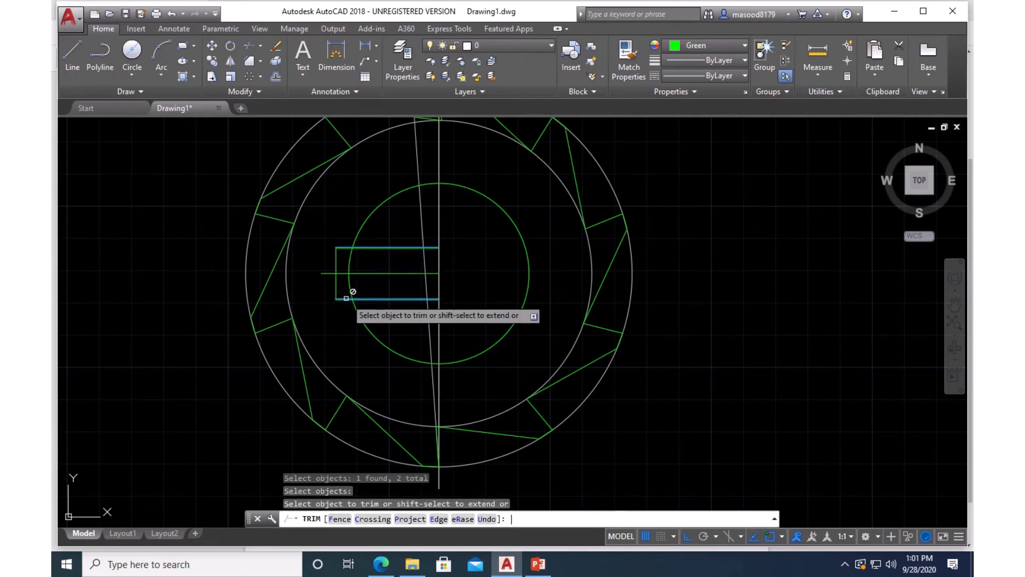
{"action": "left_click", "coordinate": [350, 269]}
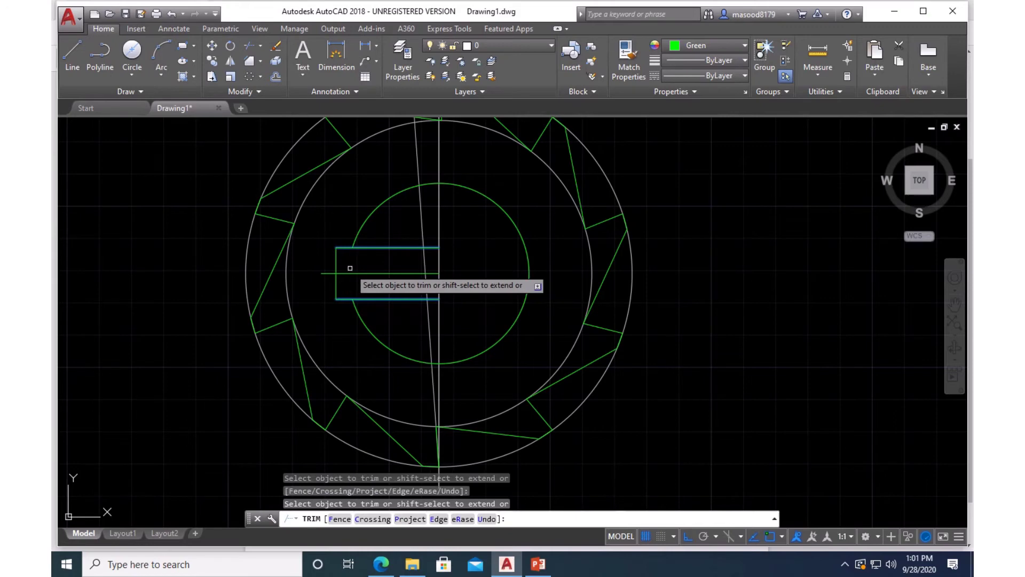
{"action": "key", "text": "Return"}
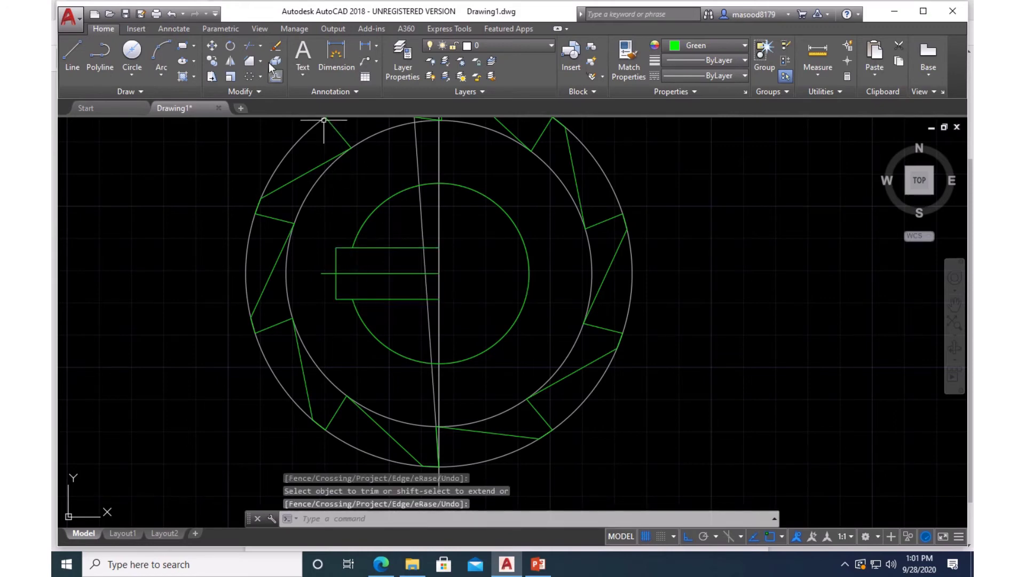
Trim the upper and lower keyway lines inside the bore, using the bore arc as the cutting edge.
{"action": "left_click", "coordinate": [254, 46]}
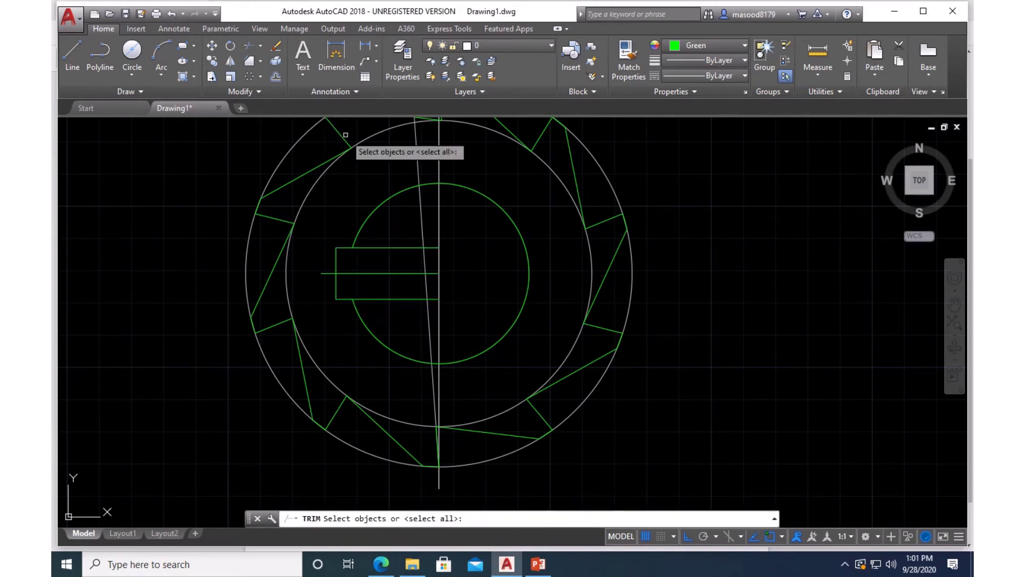
{"action": "left_click", "coordinate": [365, 226]}
{"action": "key", "text": "Return"}
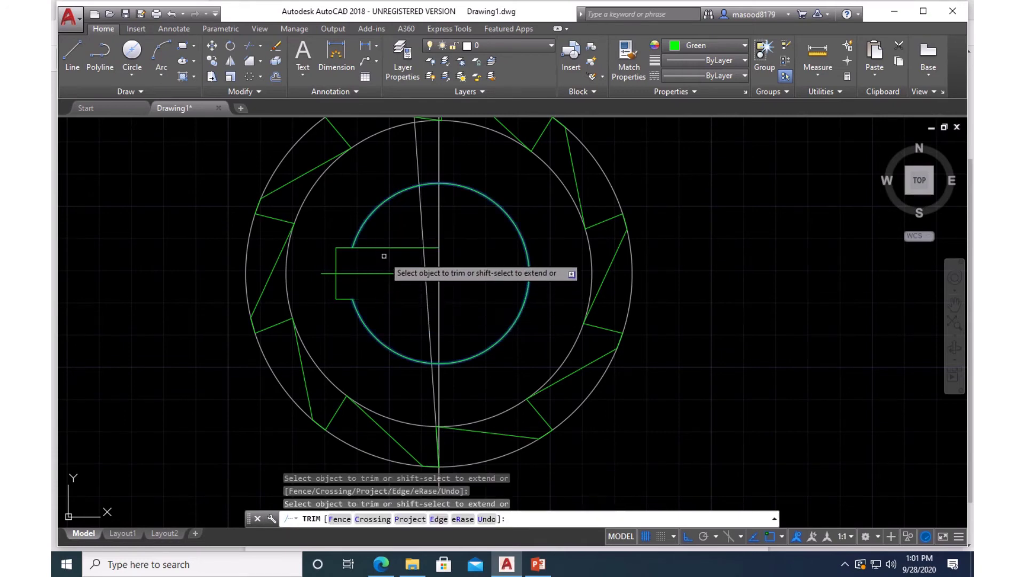
{"action": "key", "text": "Return"}
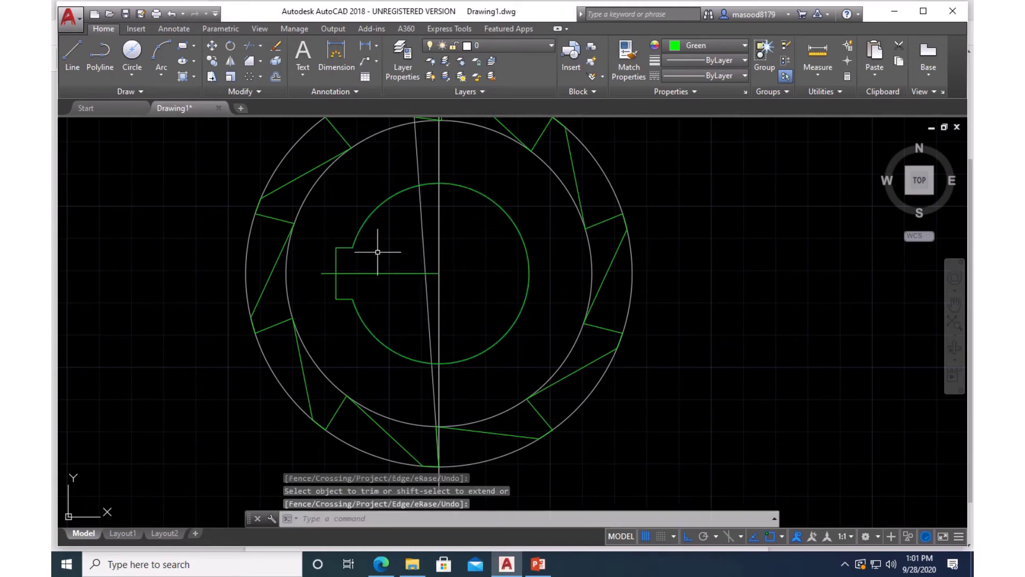
Stretch the horizontal line's left end to about 69 mm from the center and its right end past the outer circle.
{"action": "scroll", "coordinate": [217, 180], "scroll_direction": "up", "scroll_amount": 1}
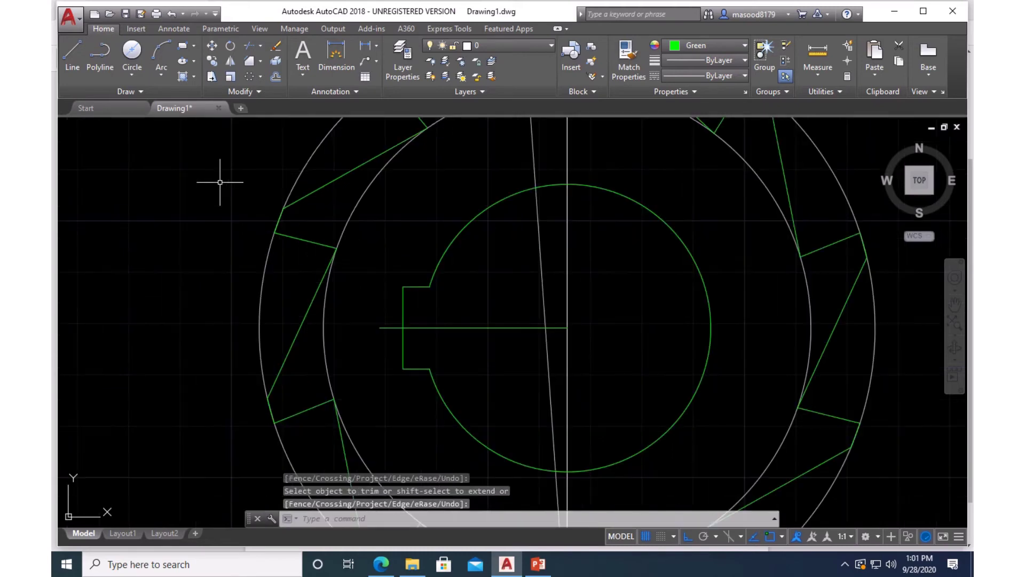
{"action": "scroll", "coordinate": [220, 182], "scroll_direction": "down", "scroll_amount": 3}
{"action": "scroll", "coordinate": [223, 177], "scroll_direction": "up", "scroll_amount": 2}
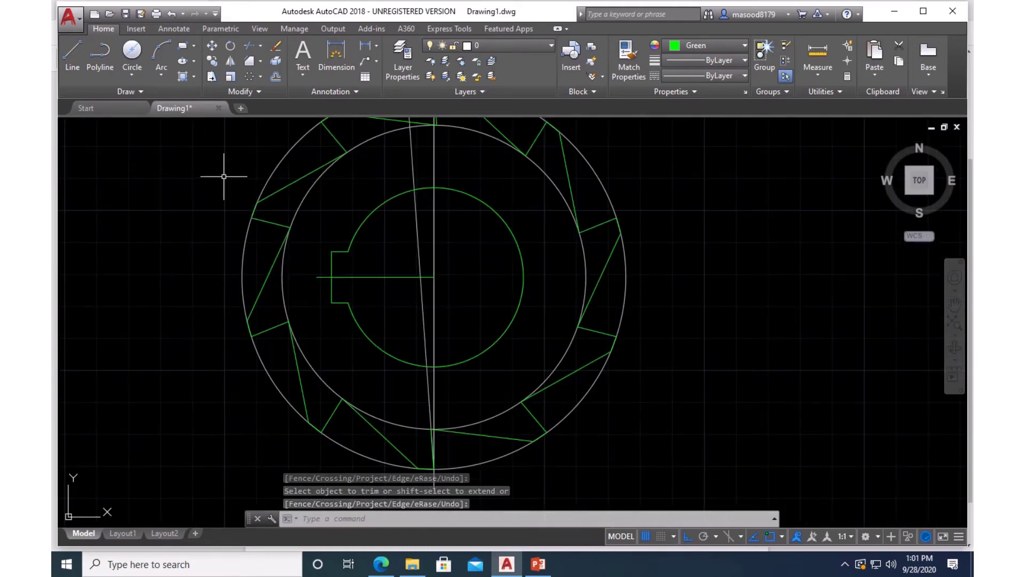
{"action": "left_click", "coordinate": [358, 278]}
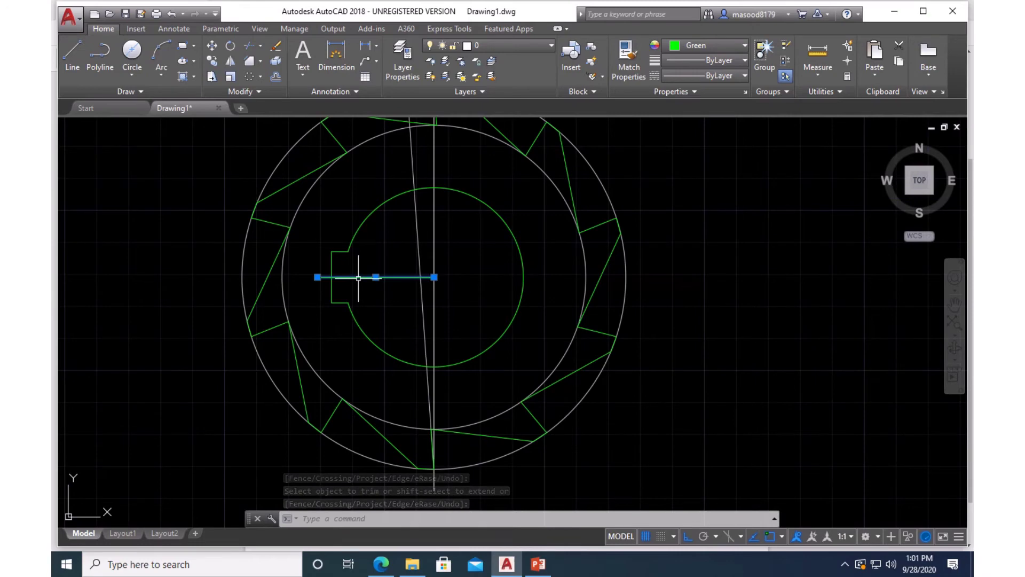
{"action": "left_click", "coordinate": [318, 277]}
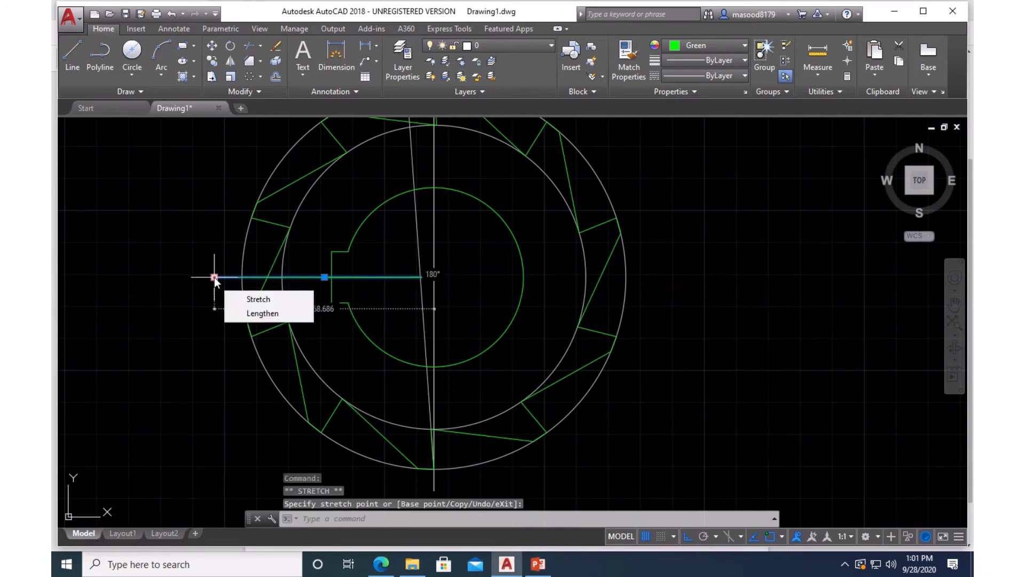
{"action": "left_click", "coordinate": [215, 277]}
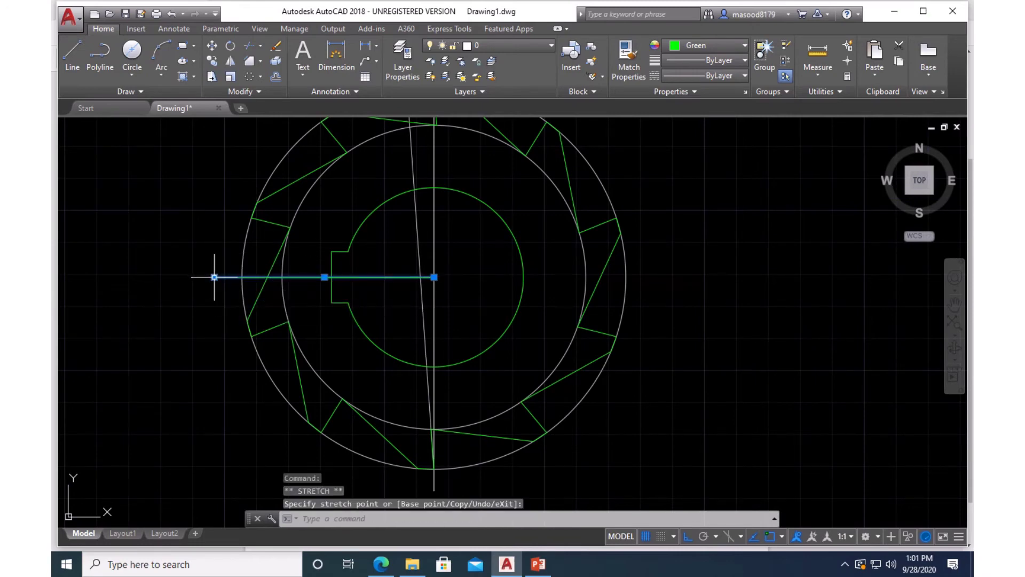
{"action": "left_click", "coordinate": [434, 278]}
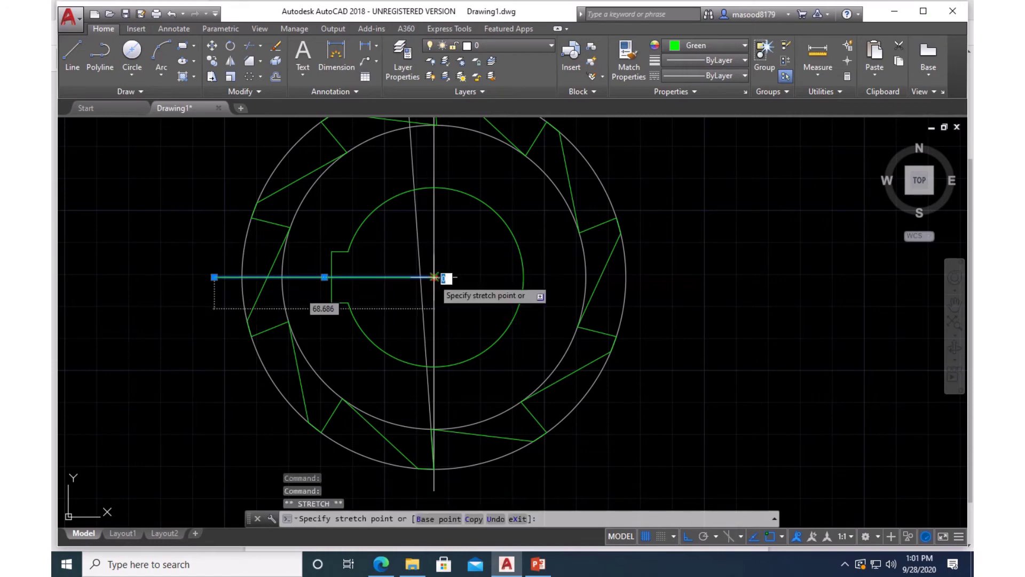
{"action": "left_click", "coordinate": [674, 298]}
{"action": "key", "text": "Escape"}
{"action": "key", "text": "Escape"}
Change the color of the horizontal center line to ByLayer.
{"action": "scroll", "coordinate": [644, 286], "scroll_direction": "up", "scroll_amount": 2}
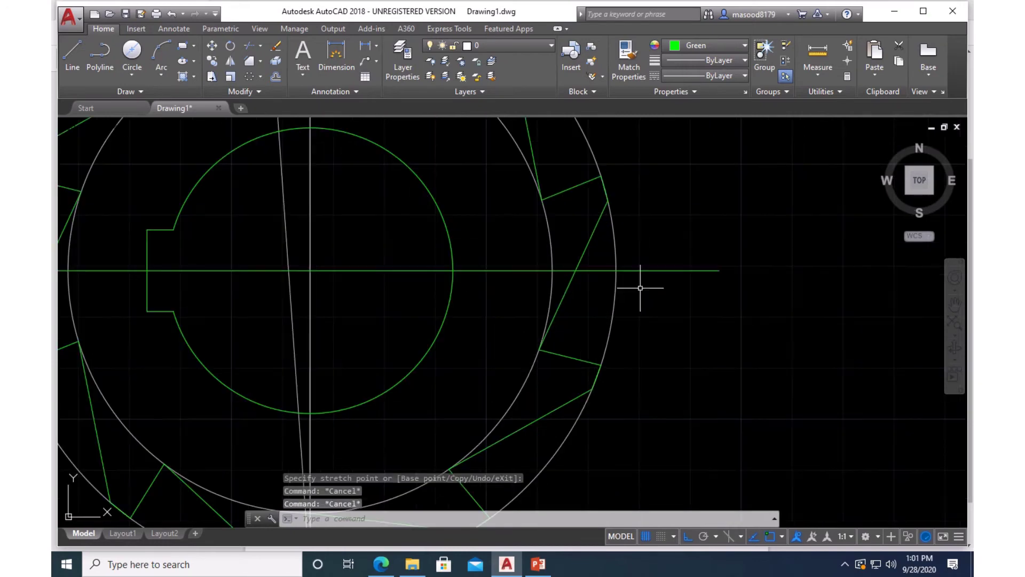
{"action": "scroll", "coordinate": [643, 287], "scroll_direction": "down", "scroll_amount": 8}
{"action": "scroll", "coordinate": [593, 286], "scroll_direction": "up", "scroll_amount": 5}
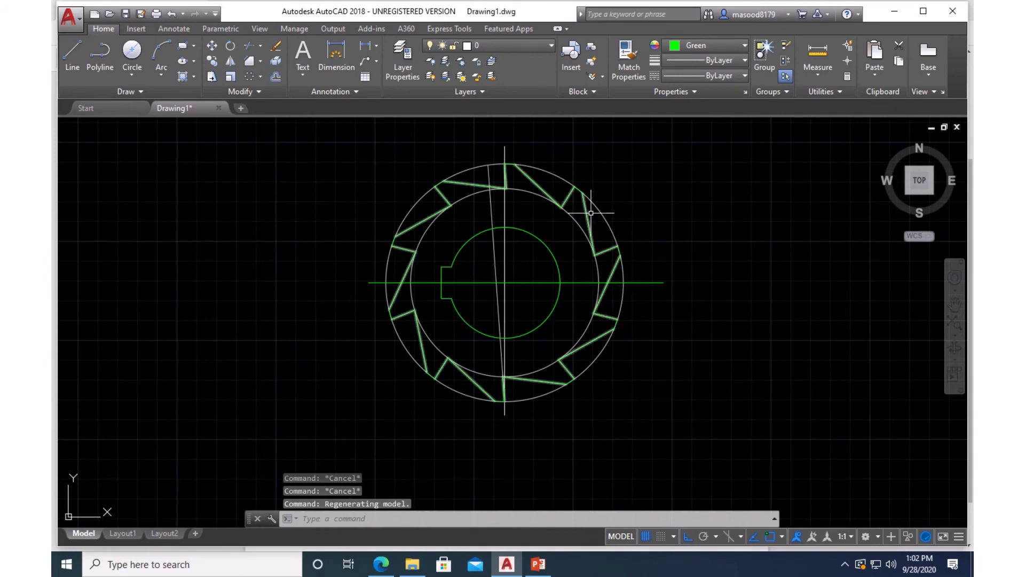
{"action": "left_click", "coordinate": [655, 282]}
{"action": "left_click", "coordinate": [745, 46]}
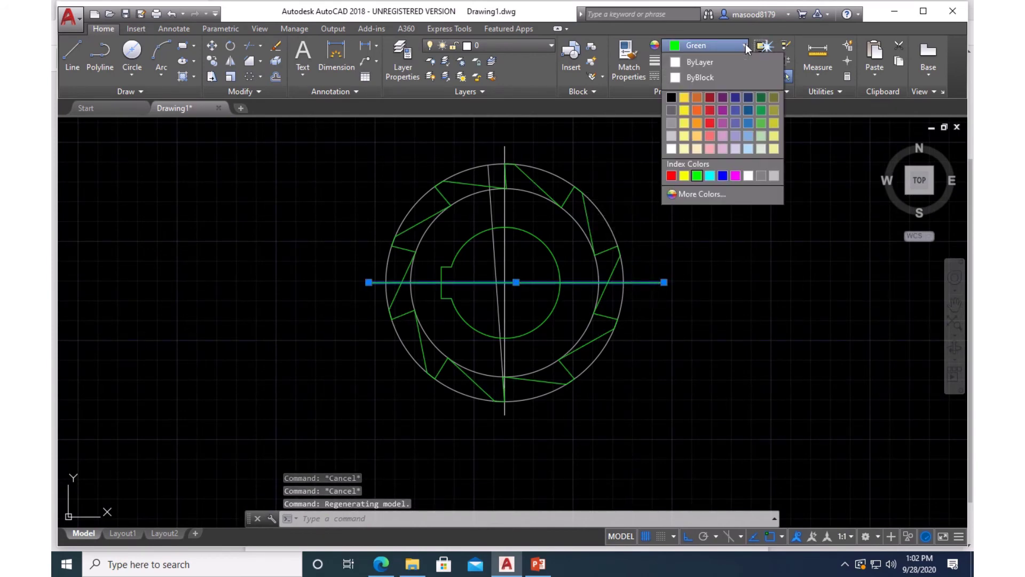
{"action": "left_click", "coordinate": [710, 63]}
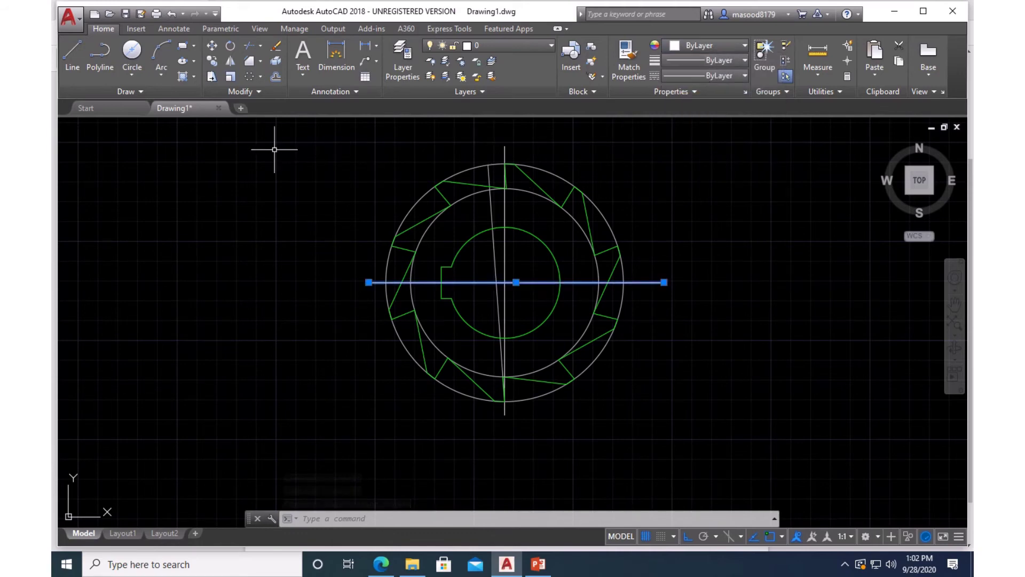
{"action": "key", "text": "Escape"}
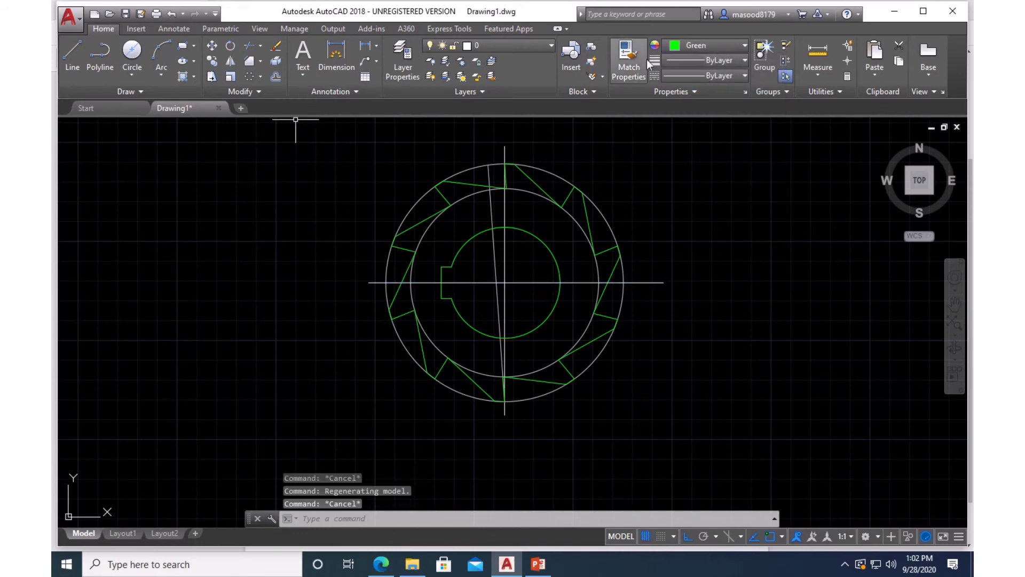
Load the ACAD_ISO05W100 ISO long-dash double-dot linetype into the drawing.
{"action": "left_click", "coordinate": [745, 75]}
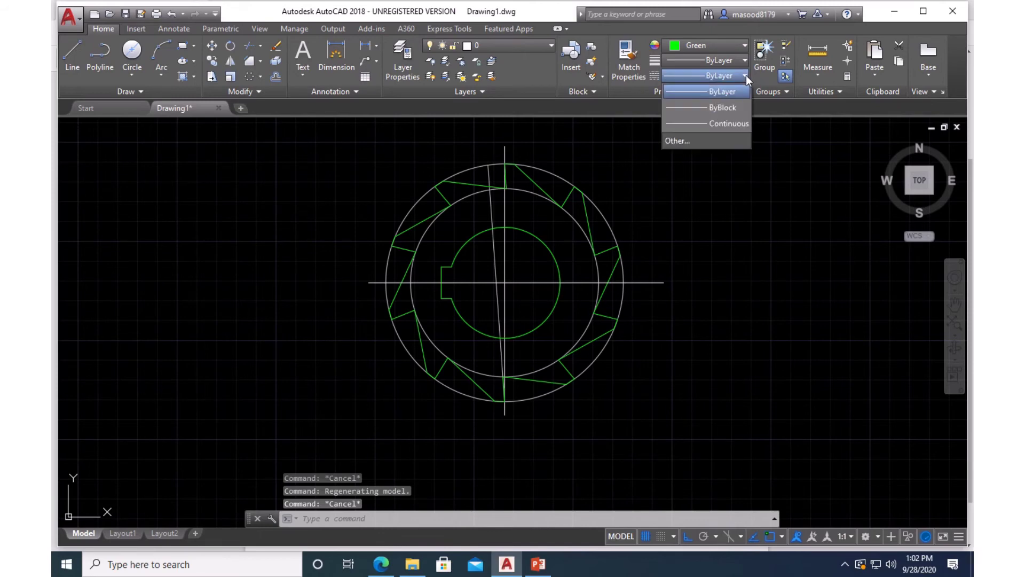
{"action": "left_click", "coordinate": [676, 142]}
{"action": "left_click", "coordinate": [621, 177]}
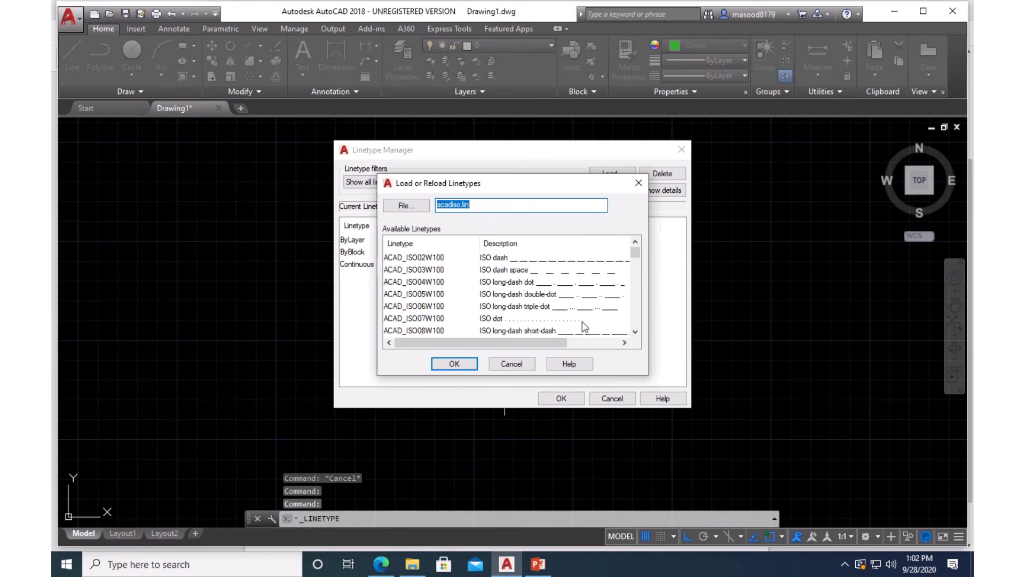
{"action": "left_click", "coordinate": [580, 294]}
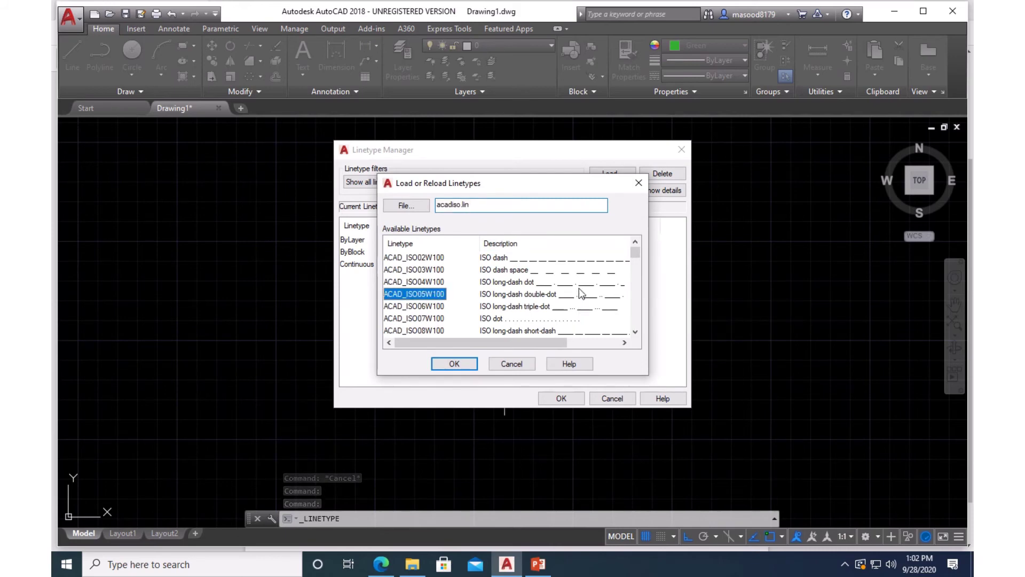
{"action": "left_click", "coordinate": [454, 364]}
{"action": "left_click", "coordinate": [559, 398]}
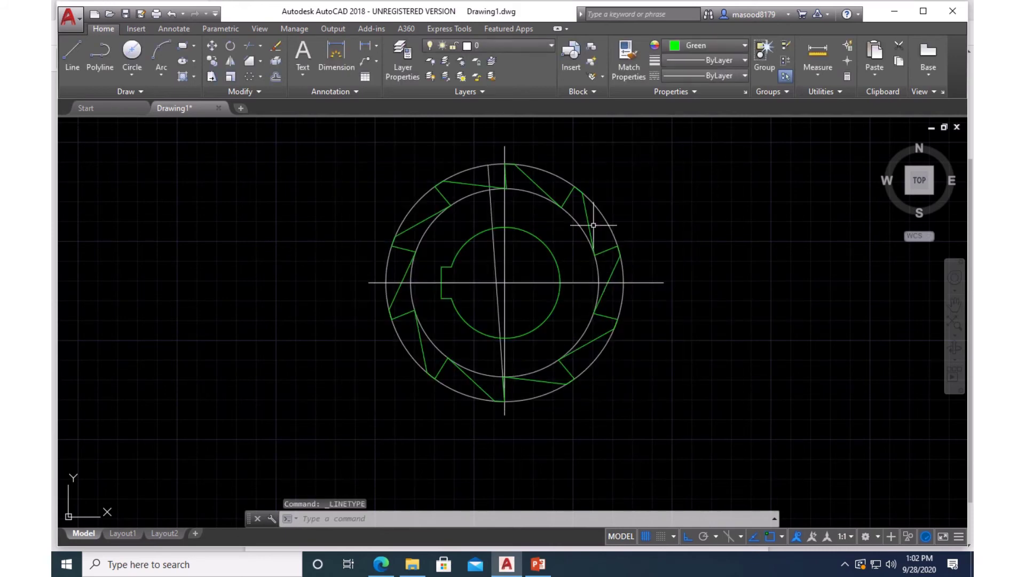
Apply the loaded ISO long-dash double-dot linetype to the horizontal and vertical center lines.
{"action": "left_click", "coordinate": [665, 297]}
{"action": "left_click", "coordinate": [659, 270]}
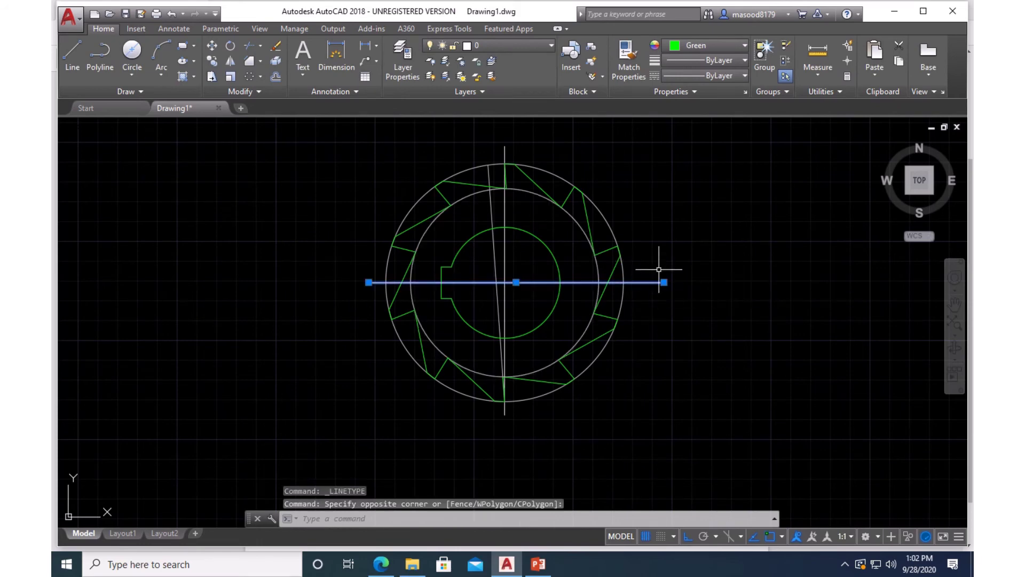
{"action": "left_click", "coordinate": [513, 225]}
{"action": "left_click", "coordinate": [497, 204]}
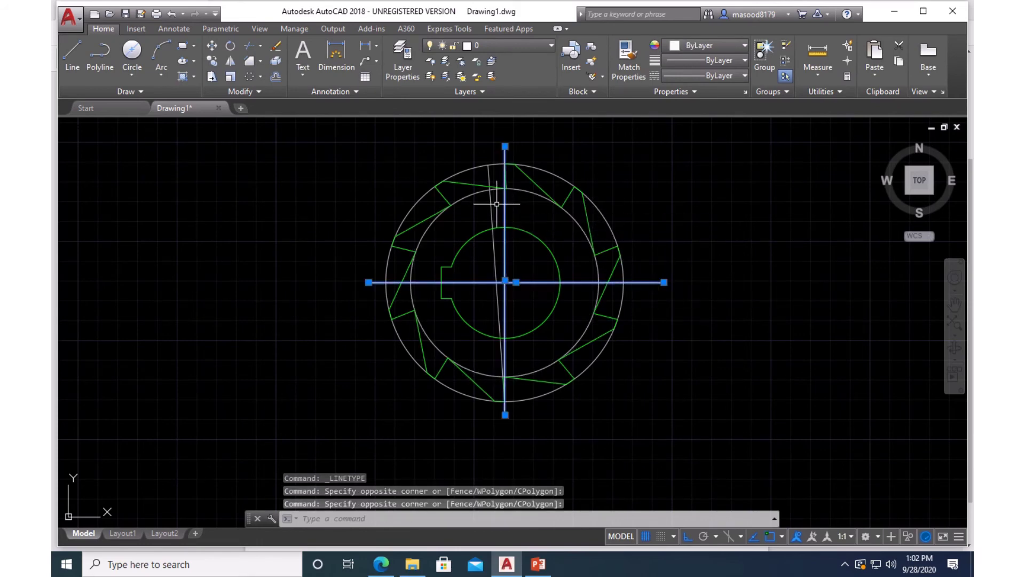
{"action": "left_click", "coordinate": [746, 76]}
{"action": "left_click", "coordinate": [708, 121]}
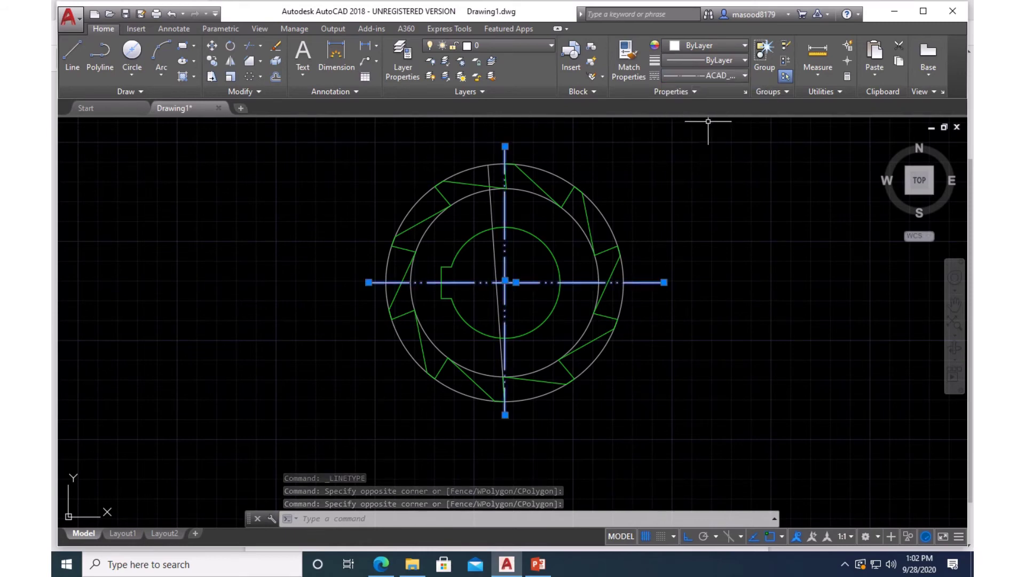
{"action": "key", "text": "Escape"}
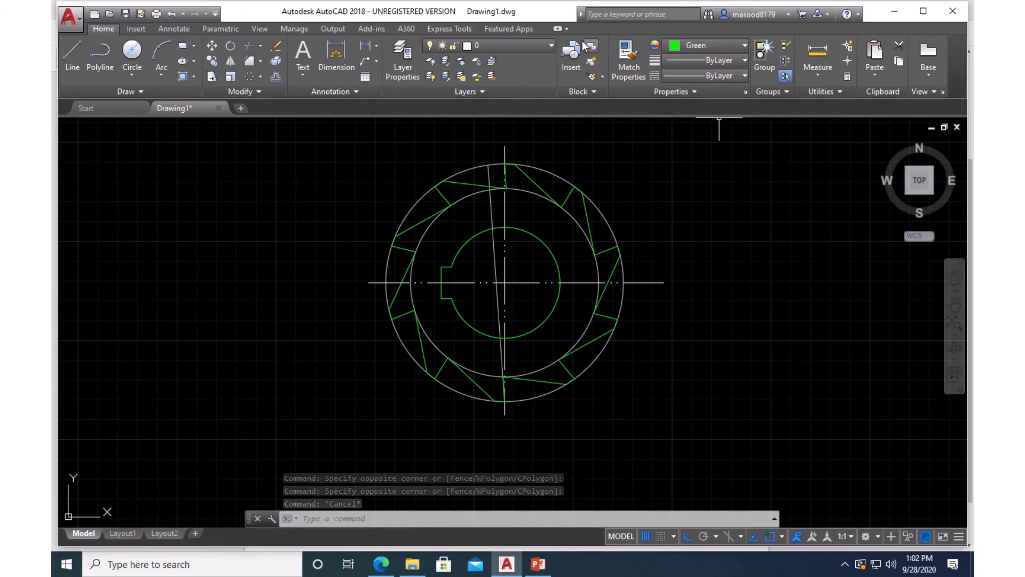
Dimension the outer circle's full width between its left and right quadrants, placing the dimension line above the cutter.
{"action": "left_click", "coordinate": [336, 50]}
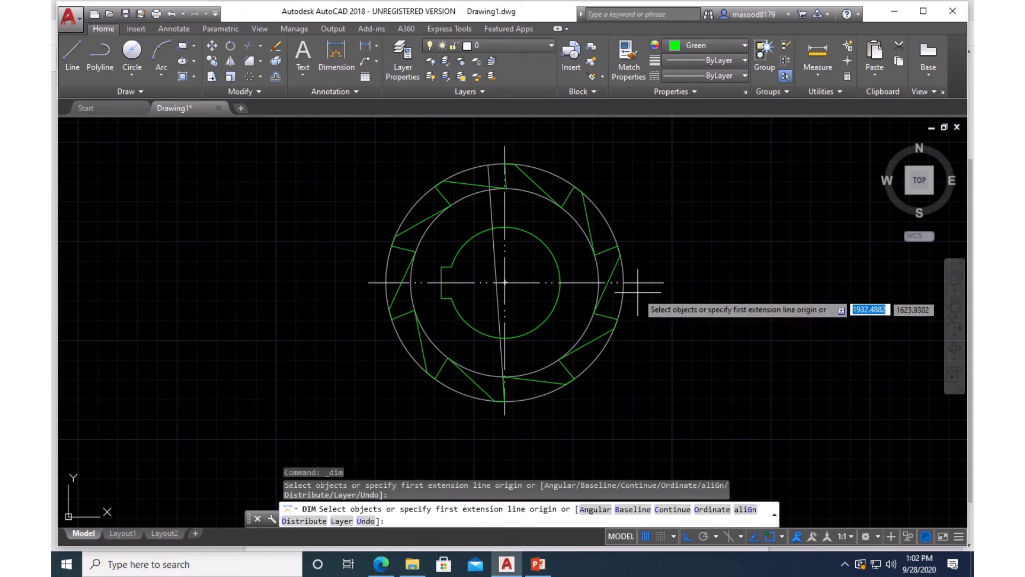
{"action": "left_click", "coordinate": [623, 282]}
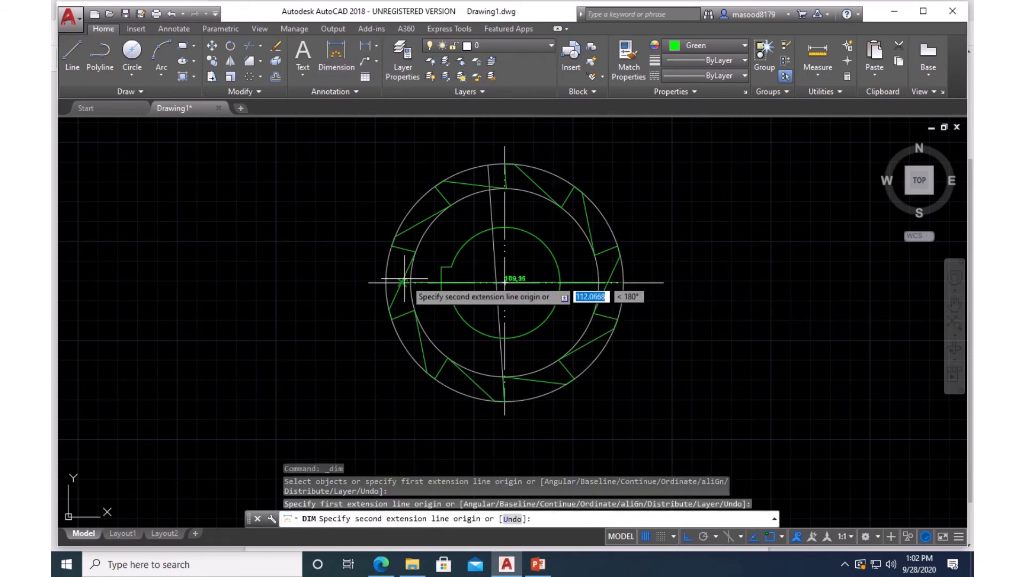
{"action": "left_click", "coordinate": [386, 283]}
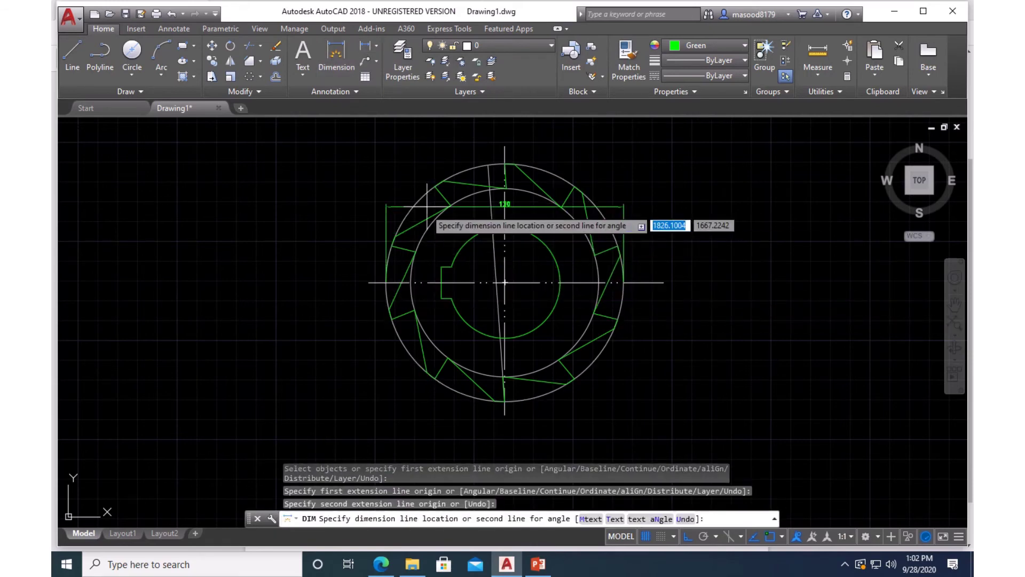
{"action": "left_click", "coordinate": [458, 137]}
{"action": "key", "text": "Escape"}
{"action": "key", "text": "Escape"}
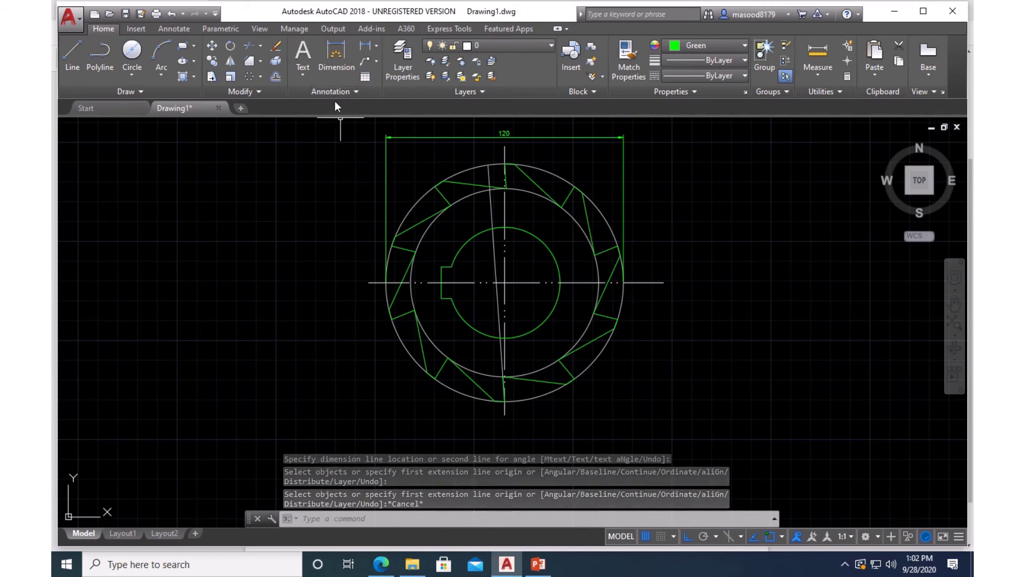
Modify the ISO-25 dimension style to use an arrow size of 5 and a text height of 5.
{"action": "left_click", "coordinate": [176, 30]}
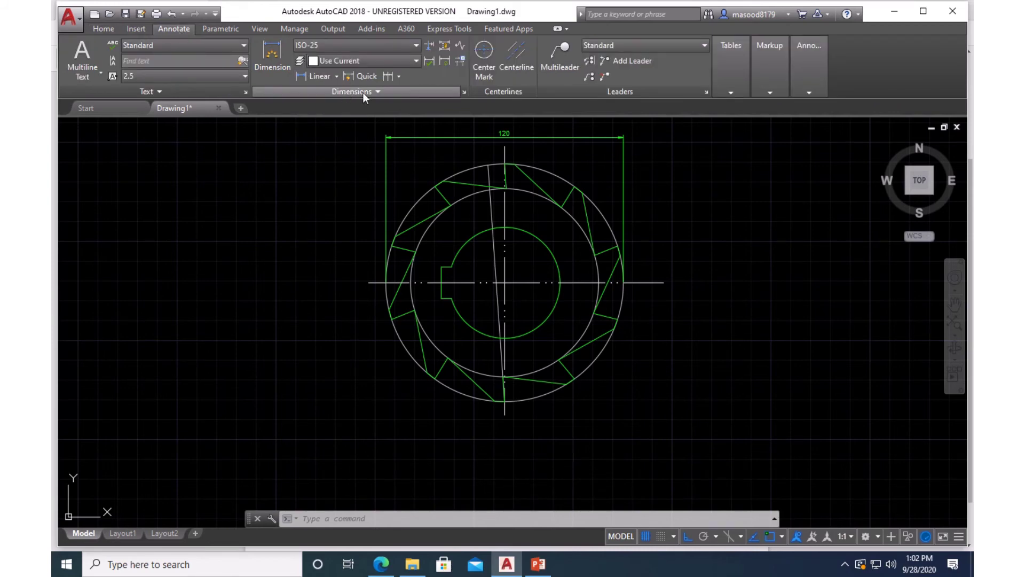
{"action": "left_click", "coordinate": [465, 92]}
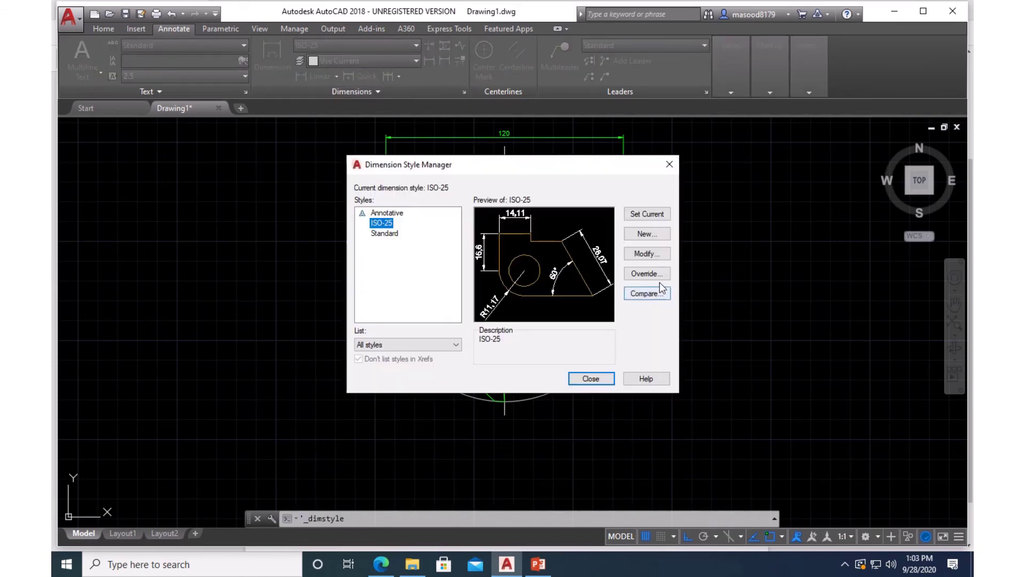
{"action": "left_click", "coordinate": [643, 253]}
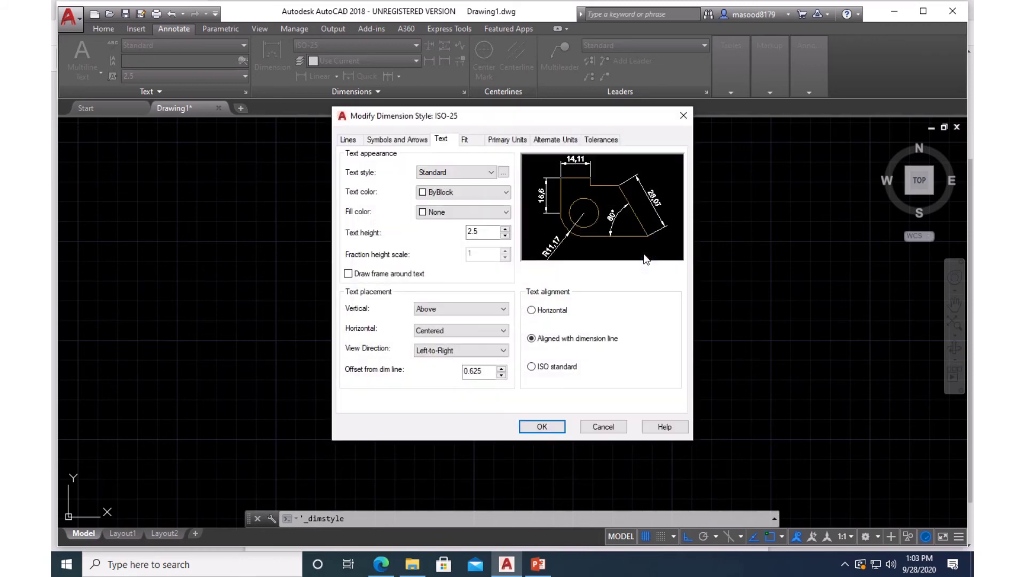
{"action": "left_click", "coordinate": [413, 141]}
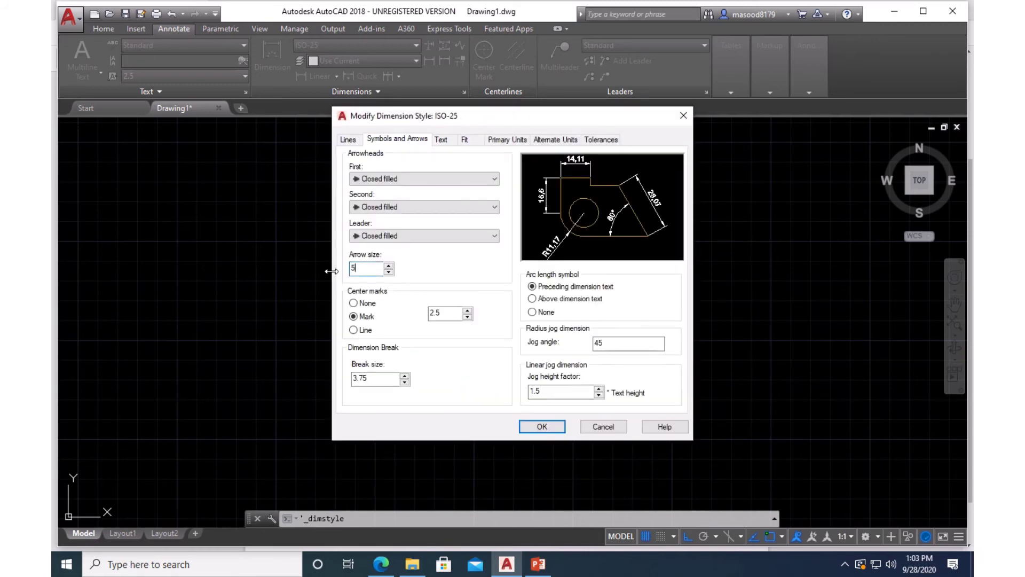
{"action": "left_click", "coordinate": [441, 138]}
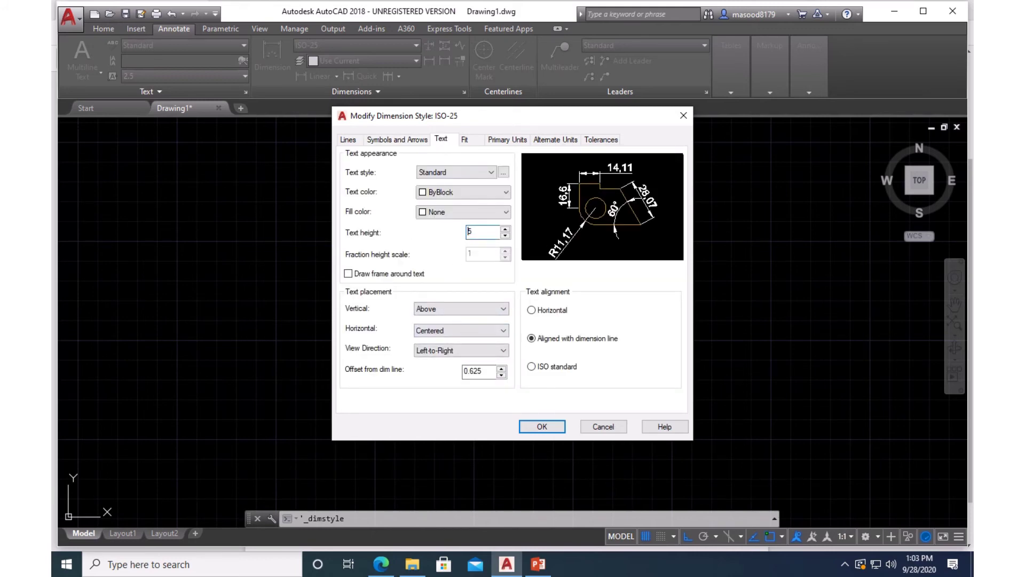
Set the ISO-25 style's linear dimension precision to 0 decimal places and apply the style changes.
{"action": "left_click", "coordinate": [507, 140]}
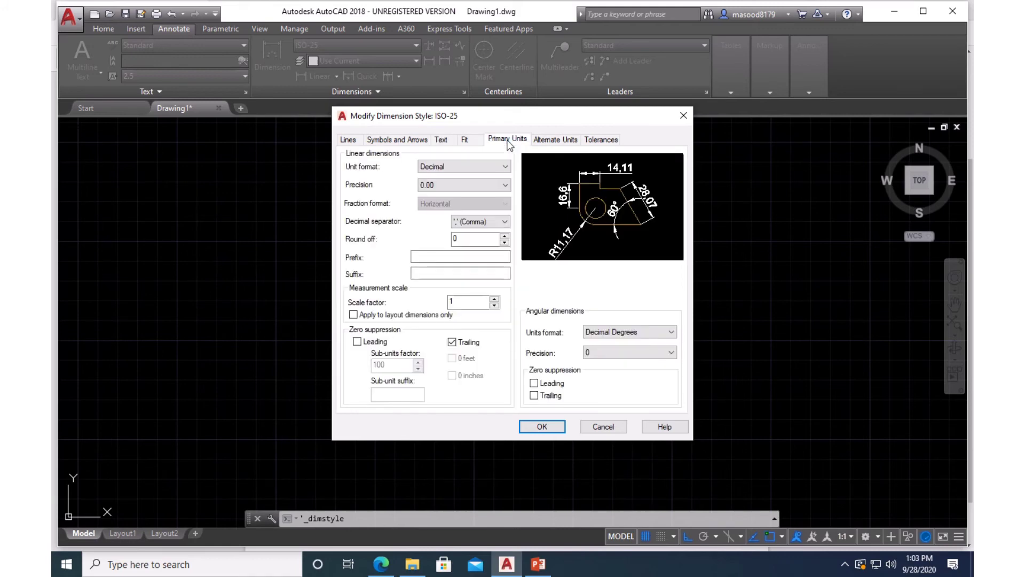
{"action": "left_click", "coordinate": [505, 185]}
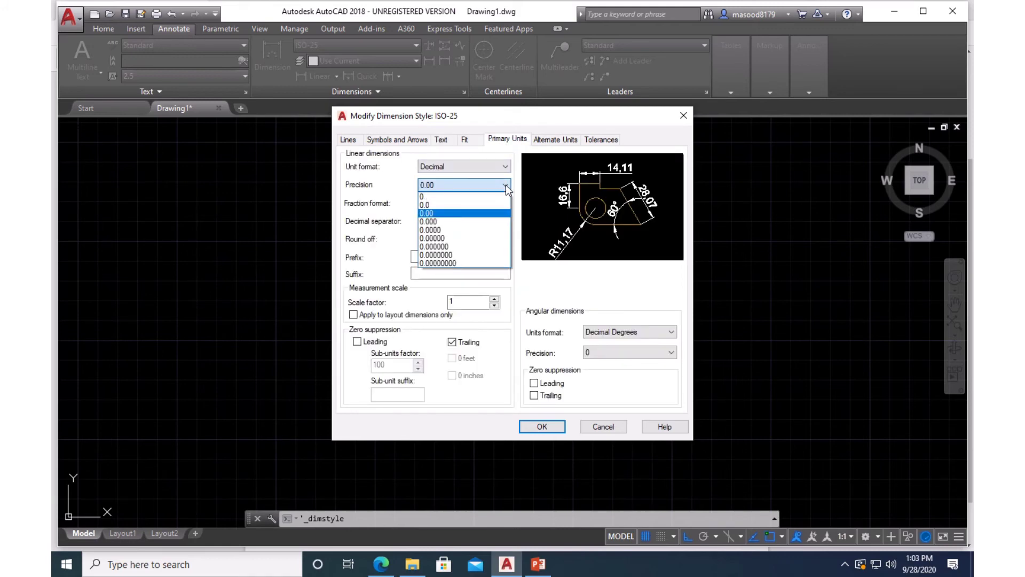
{"action": "left_click", "coordinate": [441, 197]}
{"action": "left_click", "coordinate": [541, 426]}
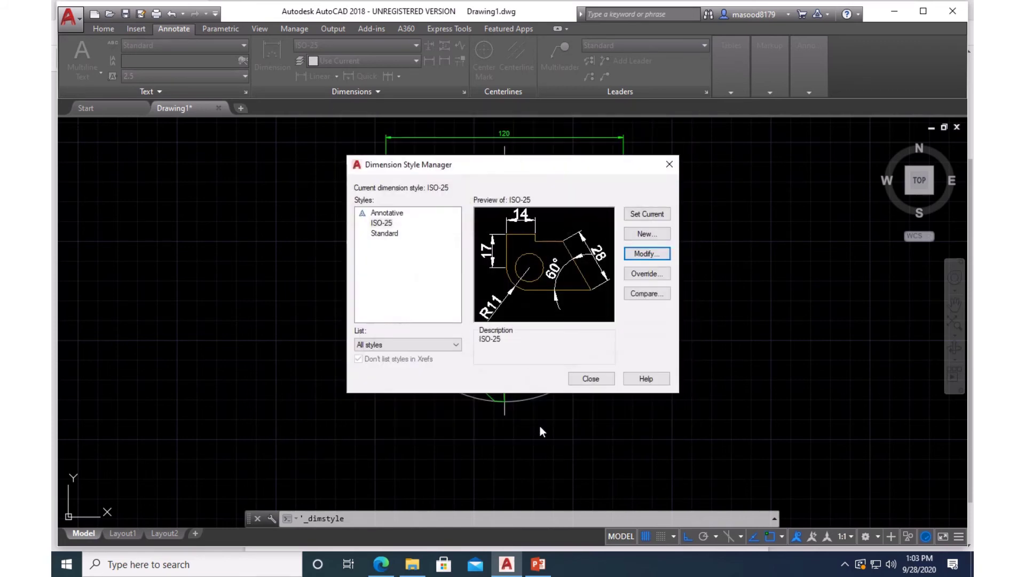
{"action": "left_click", "coordinate": [590, 378]}
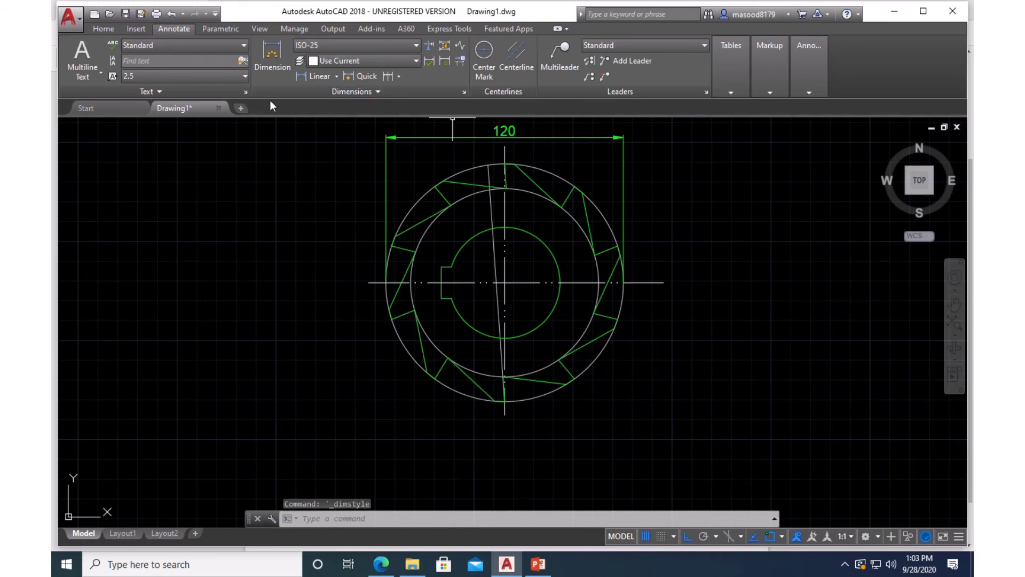
Add a diameter dimension to the inner tooth-root circle, placing its text outside the cutter at the upper right.
{"action": "left_click", "coordinate": [104, 28]}
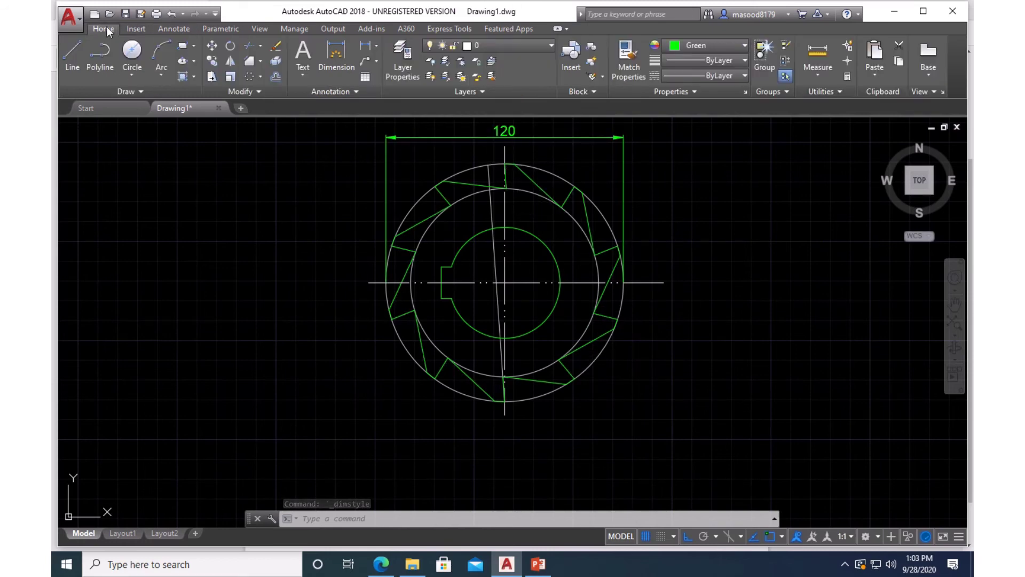
{"action": "left_click", "coordinate": [337, 52]}
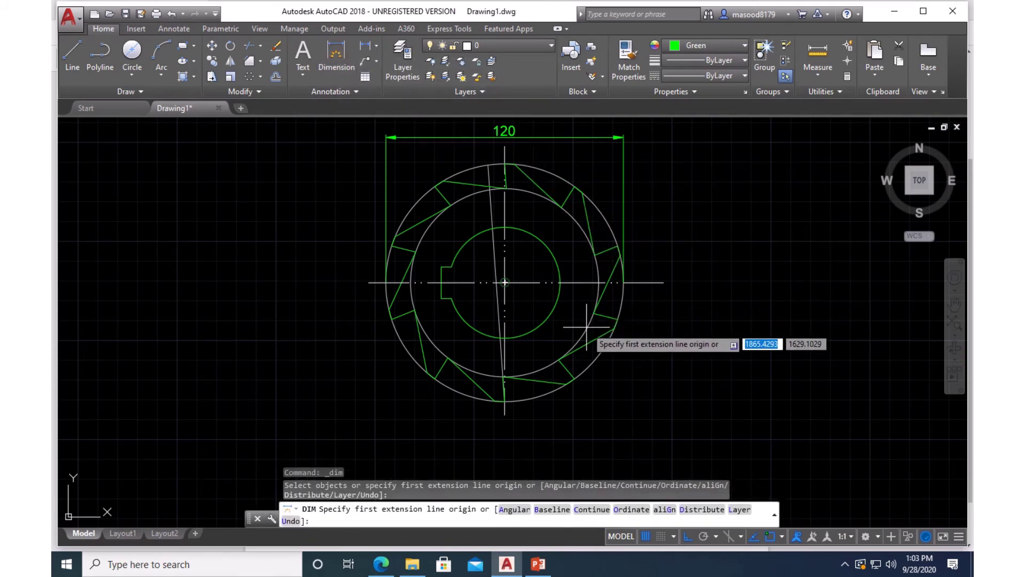
{"action": "left_click", "coordinate": [591, 232]}
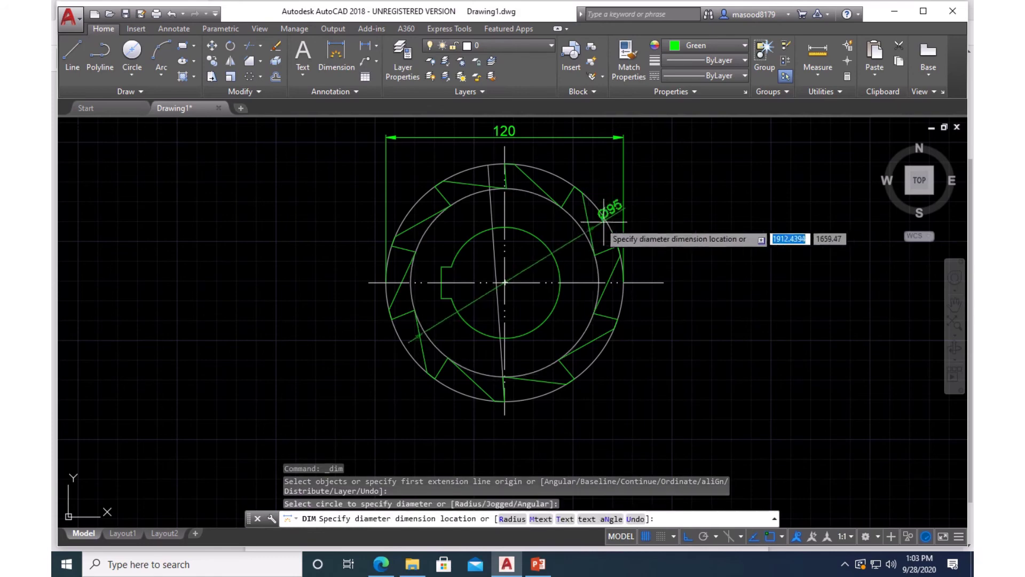
{"action": "left_click", "coordinate": [655, 184]}
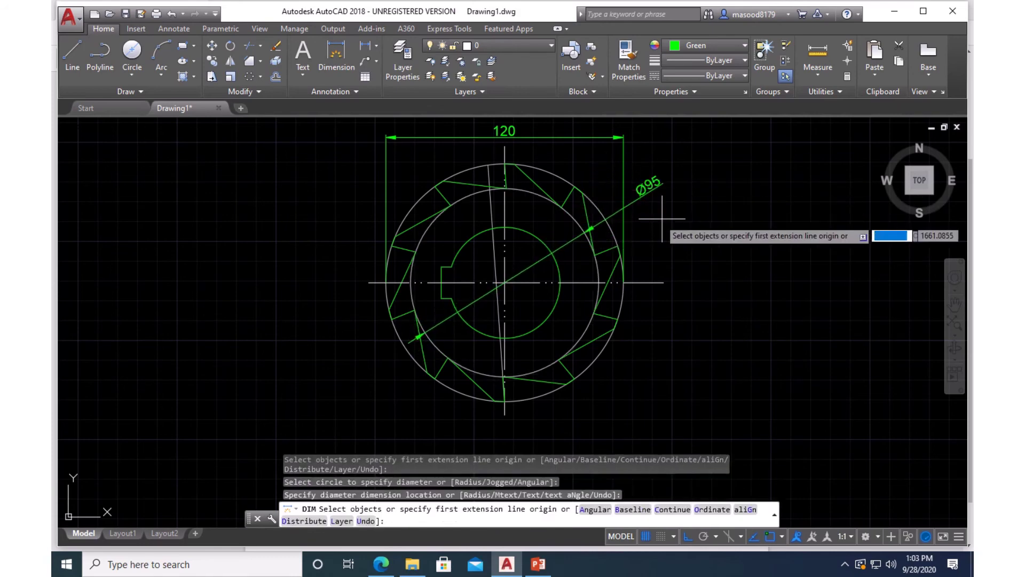
Dimension the bore arc's radius inside the bore and the keyway's width just outside its vertical edge.
{"action": "left_click", "coordinate": [467, 245]}
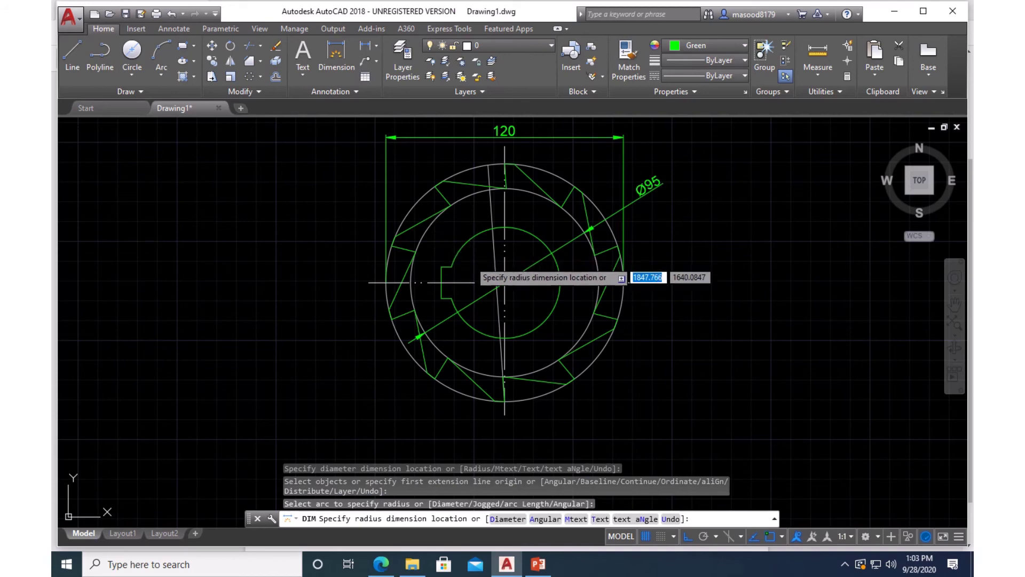
{"action": "left_click", "coordinate": [472, 260]}
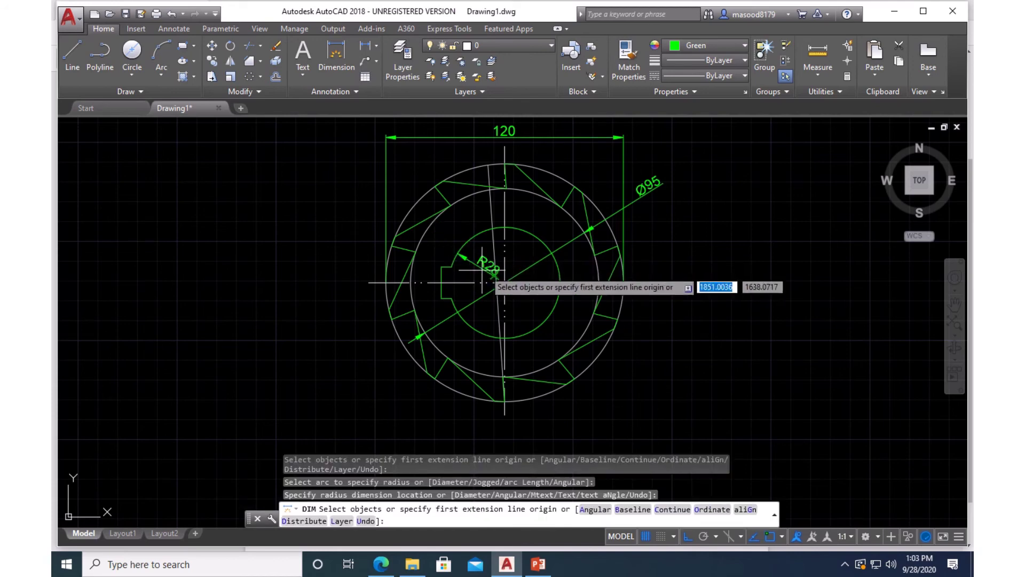
{"action": "left_click", "coordinate": [440, 278]}
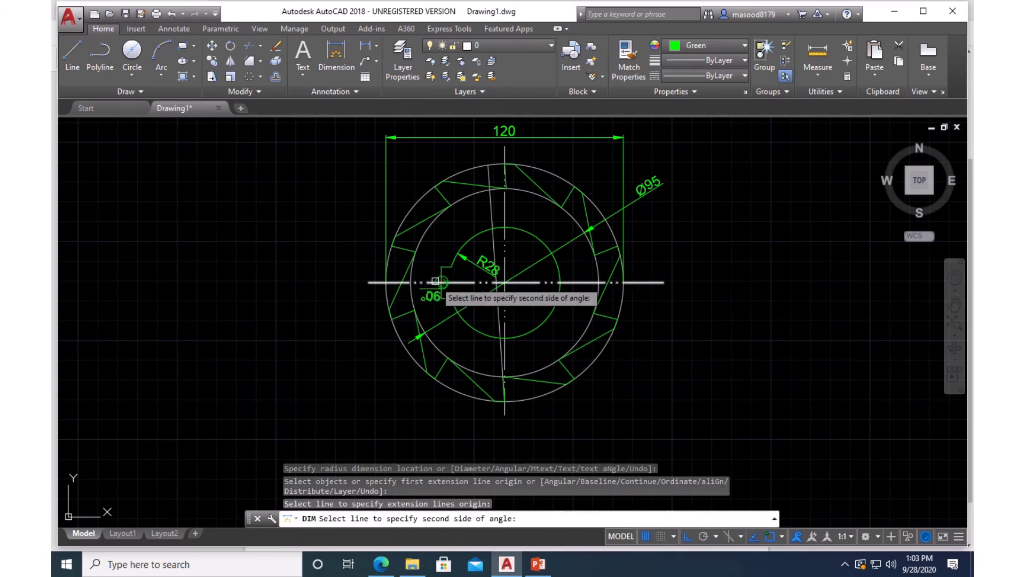
{"action": "left_click", "coordinate": [429, 278]}
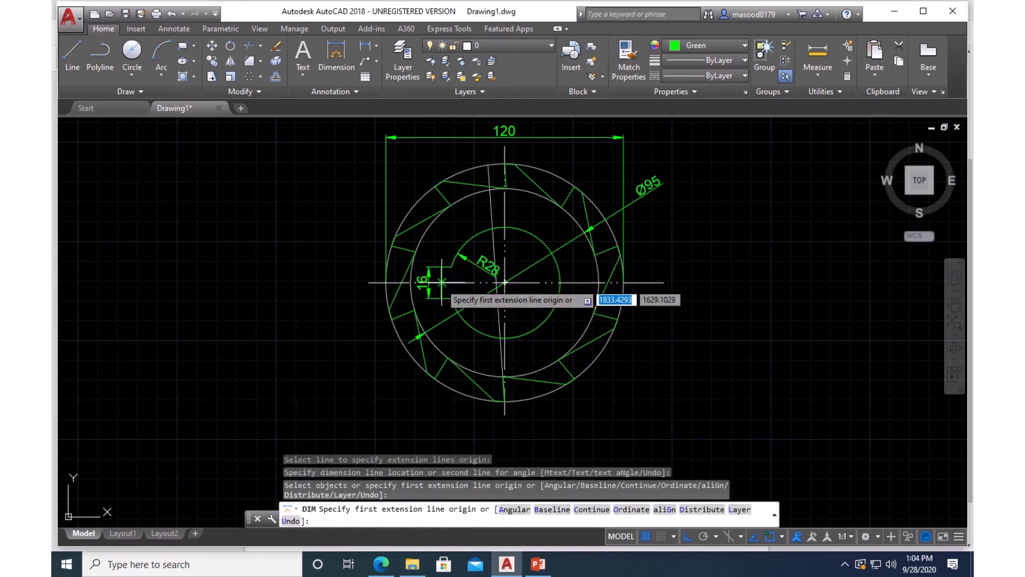
Dimension the horizontal distance from the keyway's vertical edge to the bore's right quadrant, placing the dimension line above the bore.
{"action": "left_click", "coordinate": [442, 282]}
{"action": "left_click", "coordinate": [560, 282]}
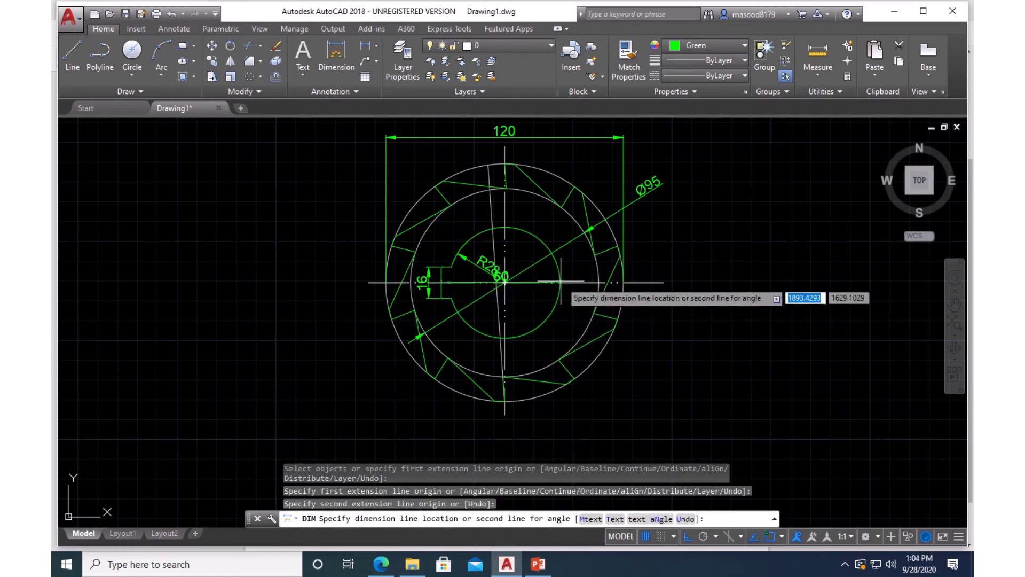
{"action": "left_click", "coordinate": [555, 215]}
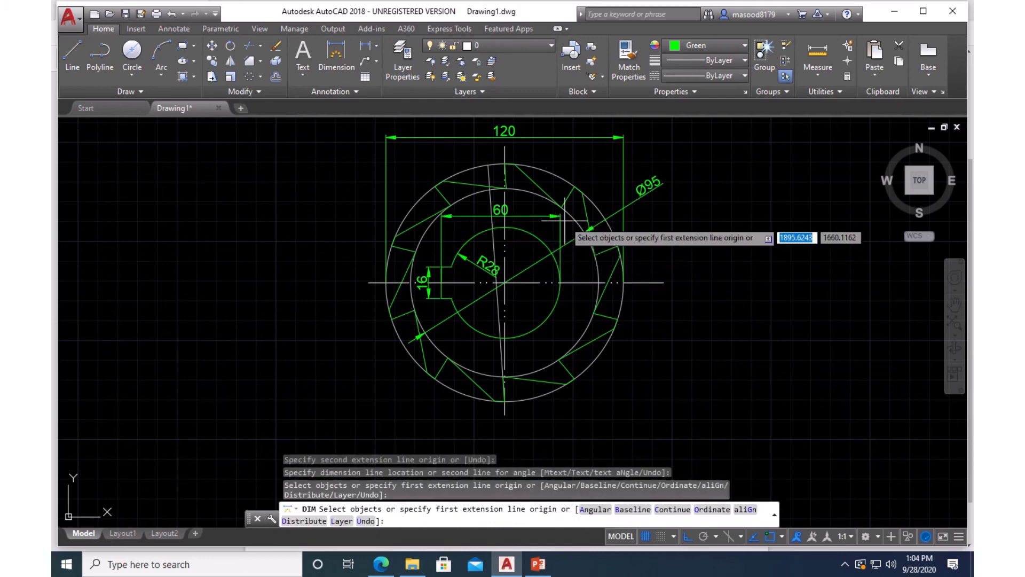
Add an angular dimension between the vertical center line and the slanted construction line, placing it near the top tooth.
{"action": "scroll", "coordinate": [515, 167], "scroll_direction": "up", "scroll_amount": 2}
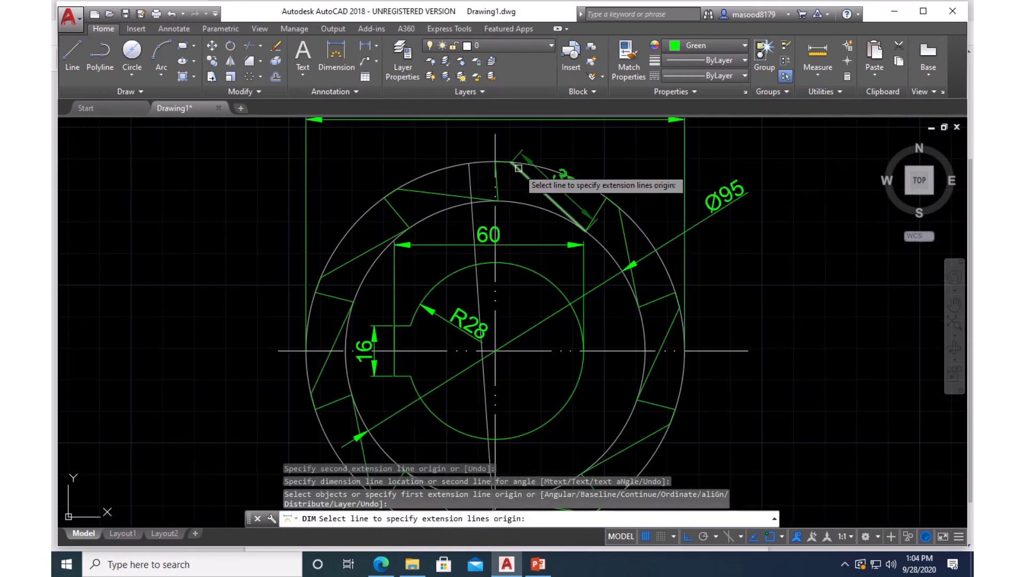
{"action": "scroll", "coordinate": [525, 172], "scroll_direction": "up", "scroll_amount": 2}
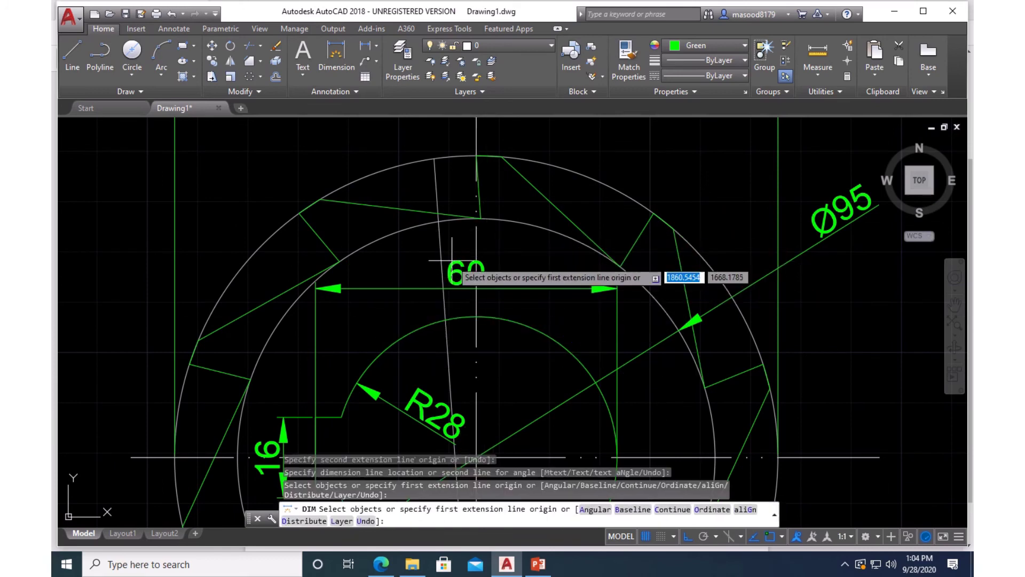
{"action": "left_click", "coordinate": [377, 48]}
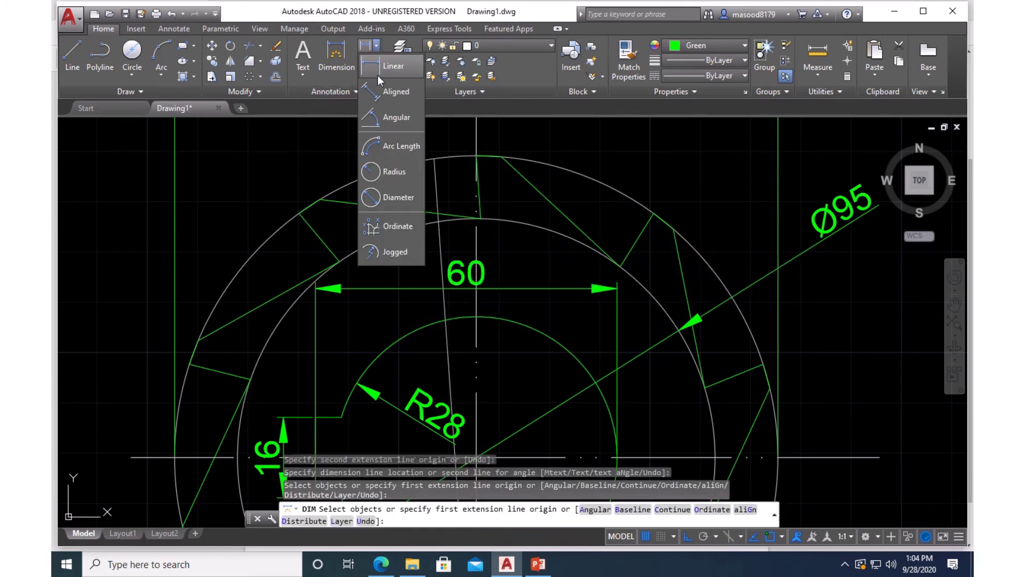
{"action": "left_click", "coordinate": [377, 113]}
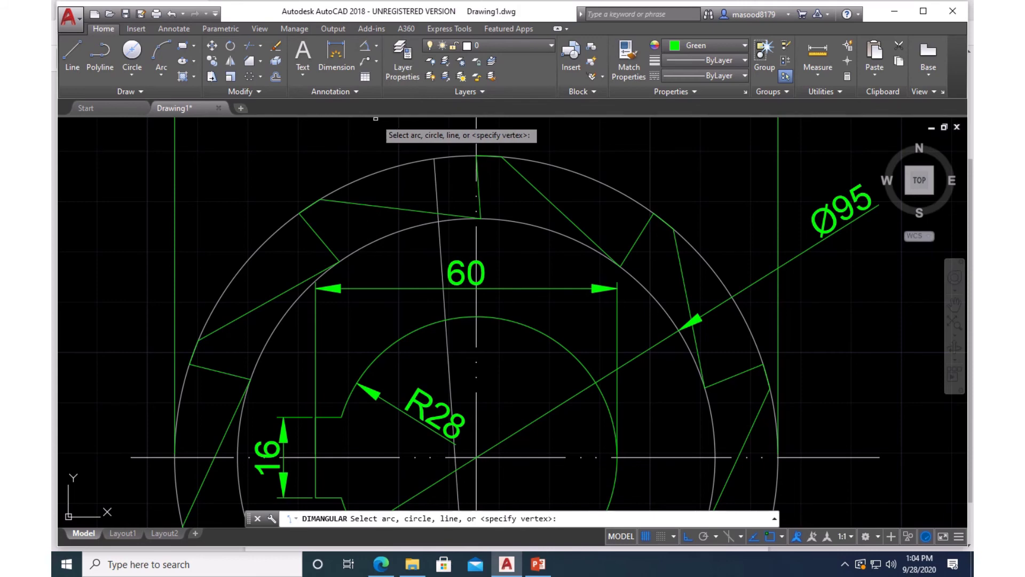
{"action": "left_click", "coordinate": [476, 248]}
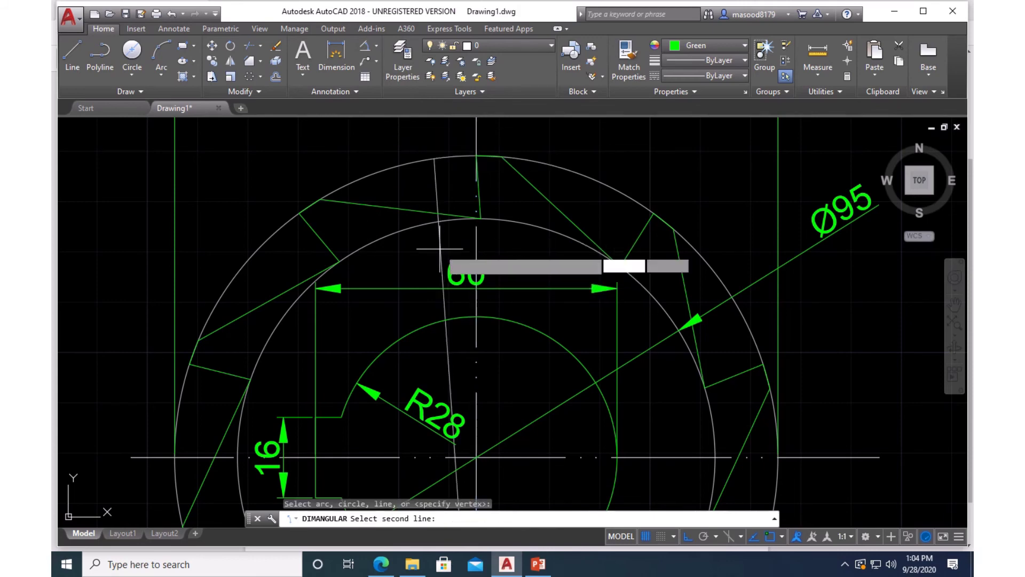
{"action": "left_click", "coordinate": [441, 249]}
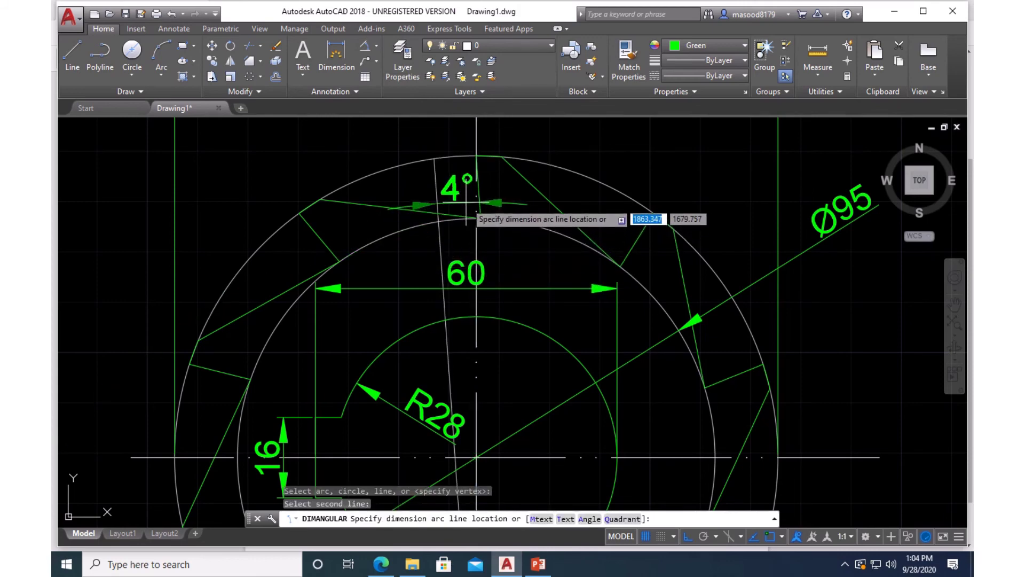
{"action": "left_click", "coordinate": [460, 217]}
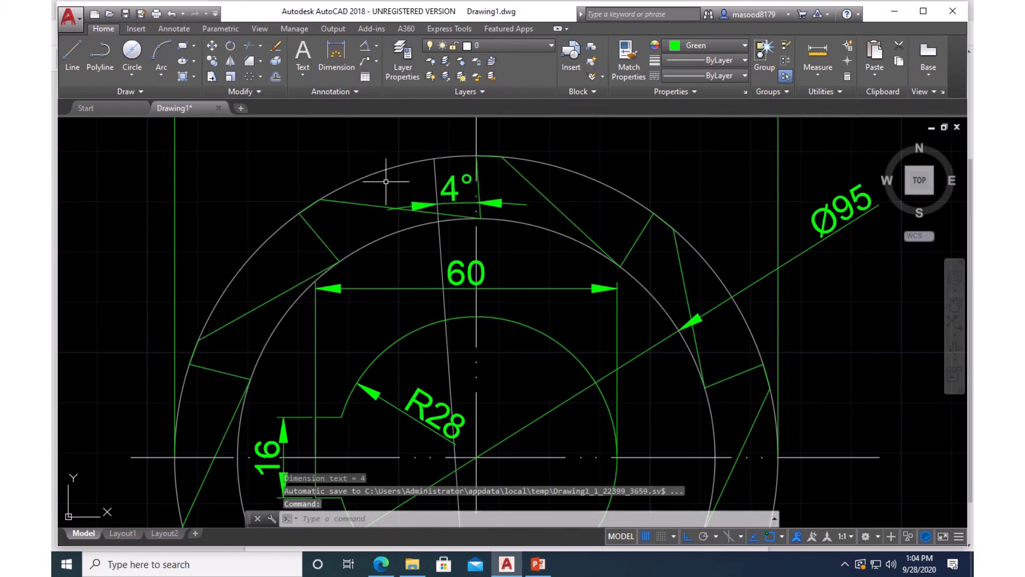
Dimension the horizontal distance between the outer circle's top point and the slanted line's upper end, placing it just above the circle.
{"action": "left_click", "coordinate": [327, 50]}
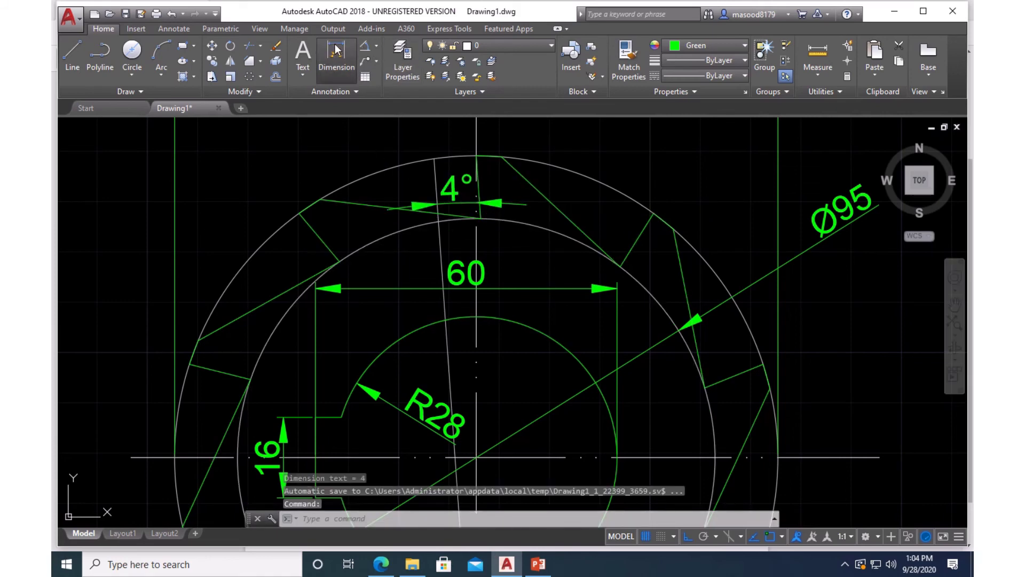
{"action": "left_click", "coordinate": [476, 156]}
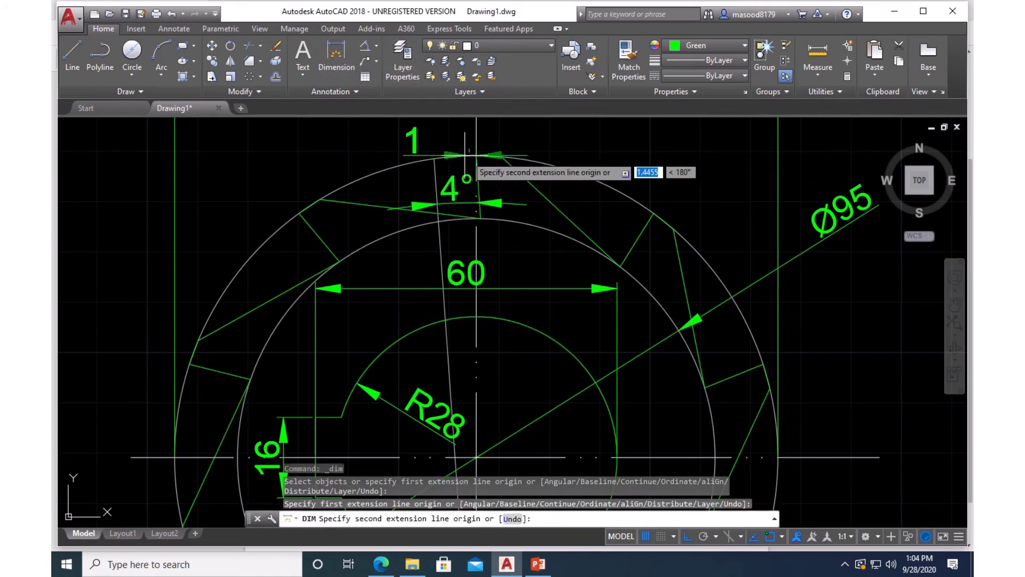
{"action": "left_click", "coordinate": [436, 158]}
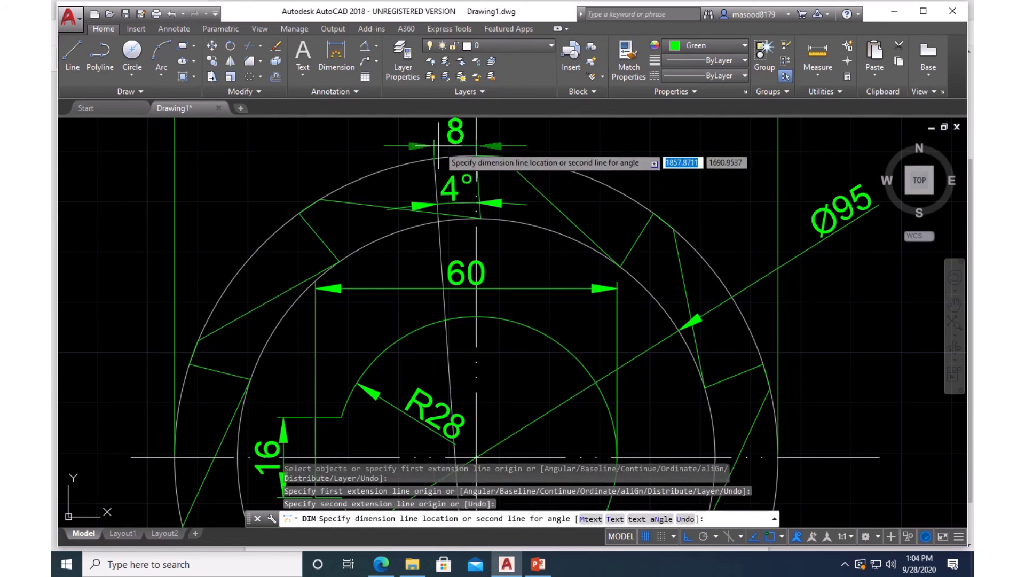
{"action": "left_click", "coordinate": [439, 144]}
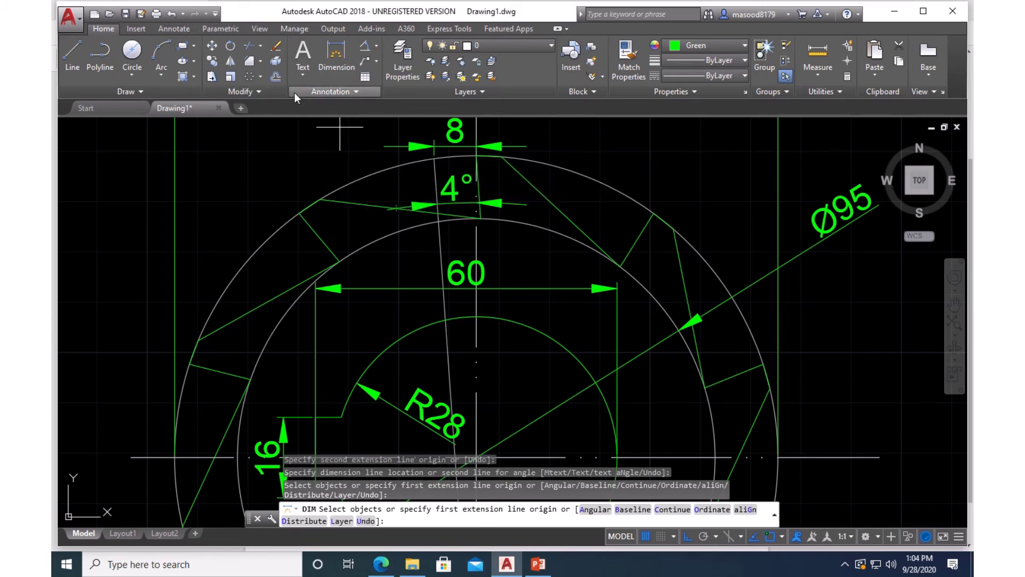
{"action": "key", "text": "Escape"}
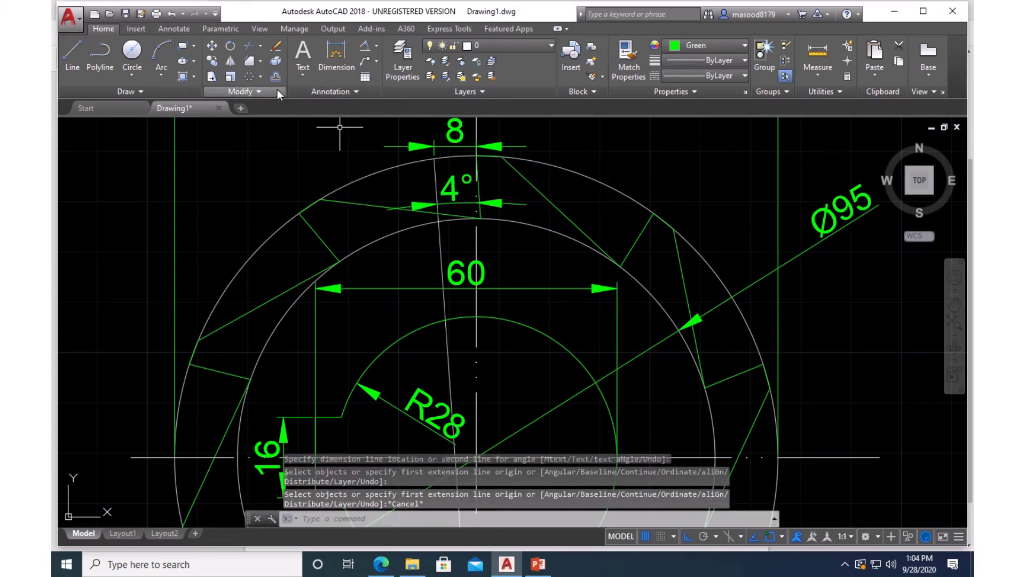
Set the ISO-25 dimension style's linear precision to one decimal place (0.0).
{"action": "left_click", "coordinate": [454, 131]}
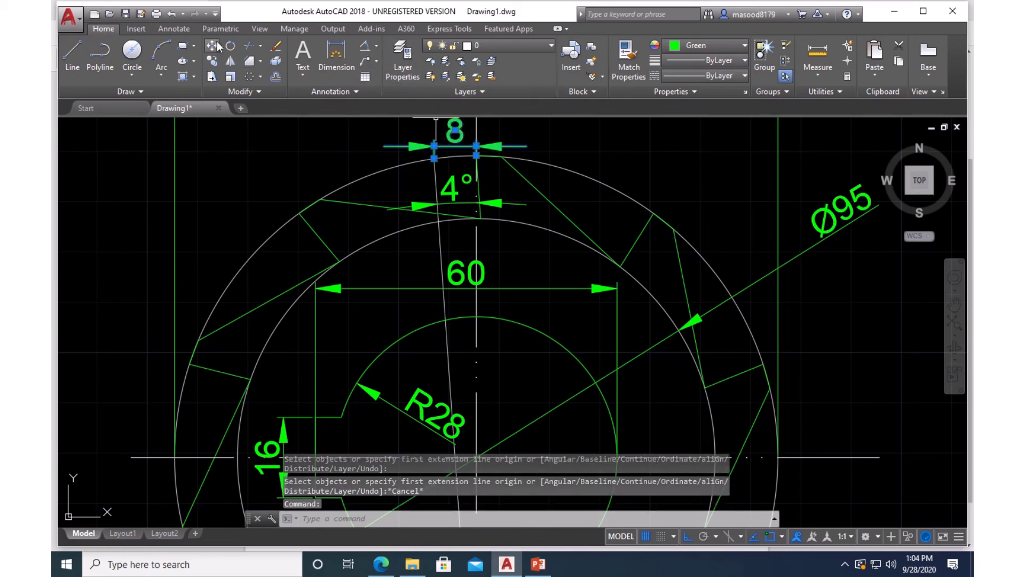
{"action": "left_click", "coordinate": [182, 30]}
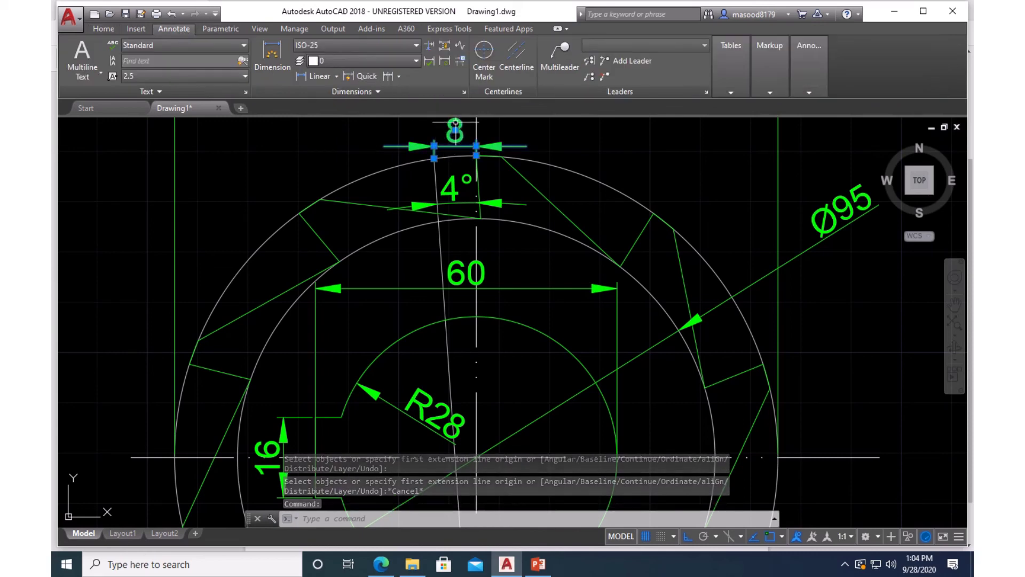
{"action": "left_click", "coordinate": [465, 91]}
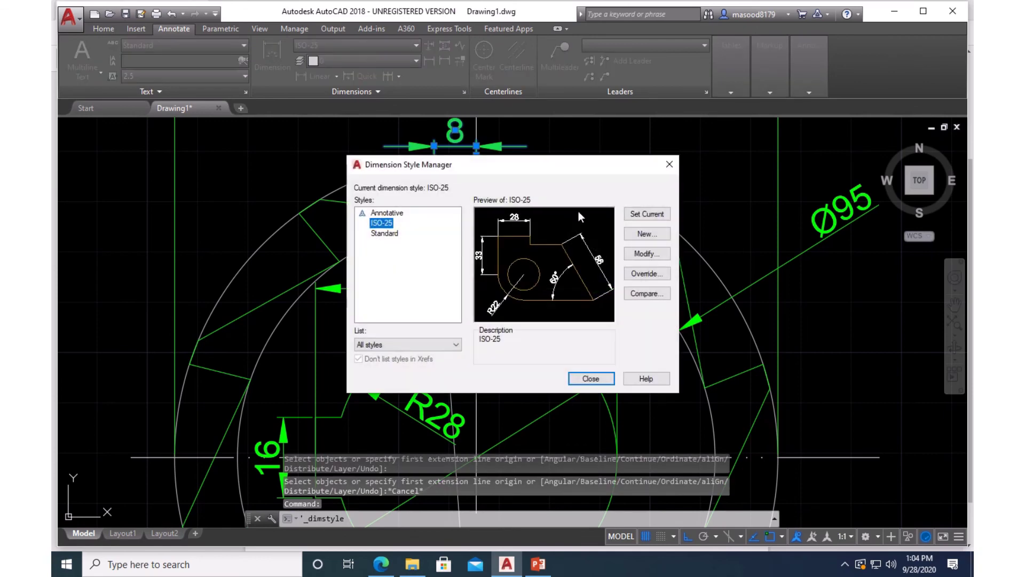
{"action": "left_click", "coordinate": [648, 253]}
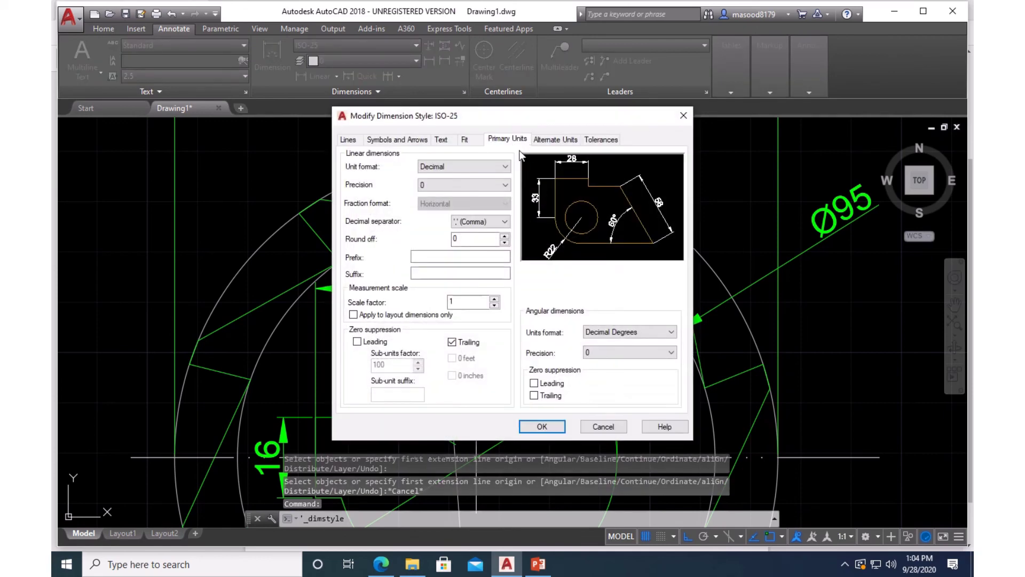
{"action": "left_click", "coordinate": [504, 185]}
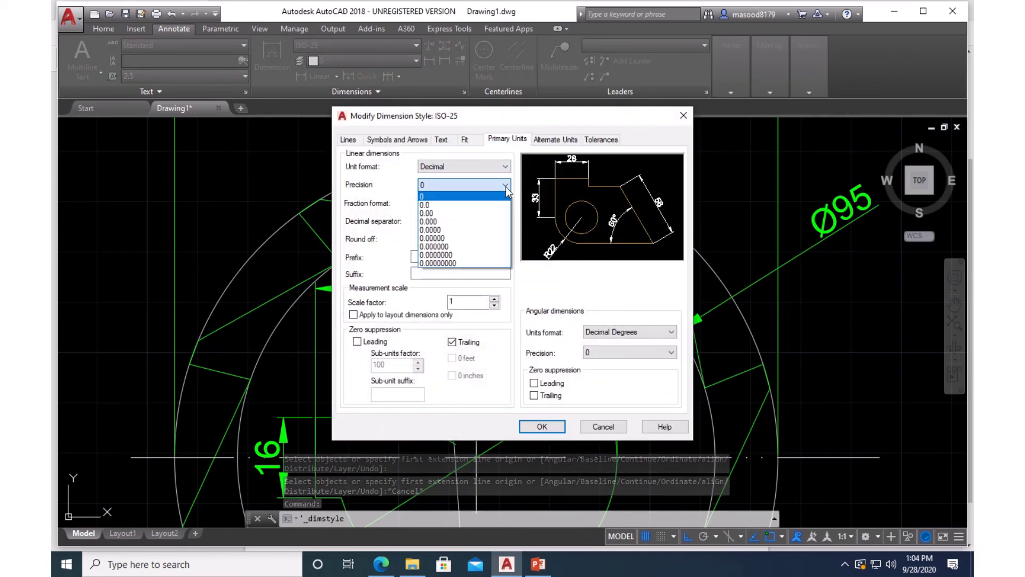
{"action": "left_click", "coordinate": [454, 205]}
{"action": "left_click", "coordinate": [535, 430]}
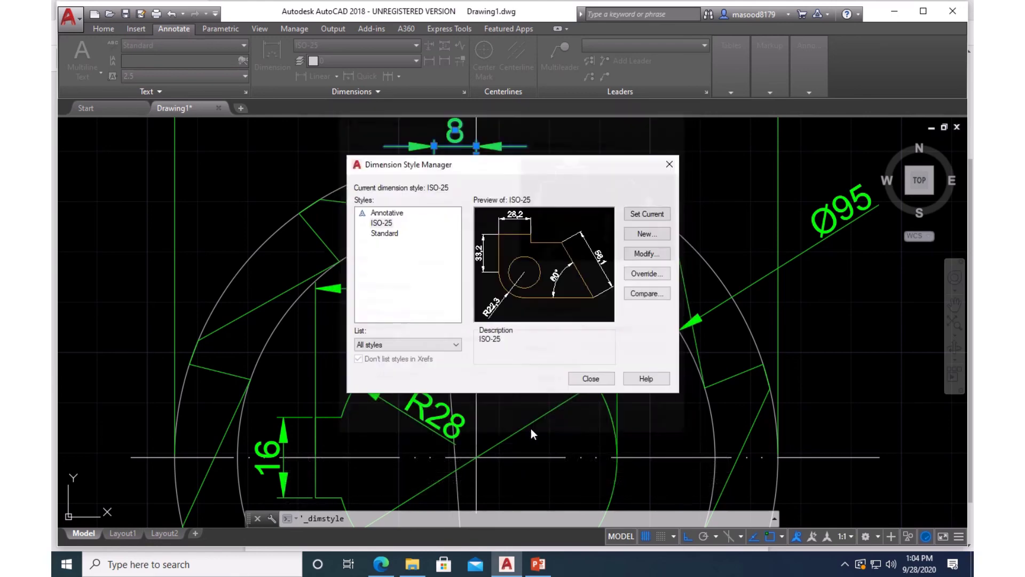
{"action": "left_click", "coordinate": [589, 379]}
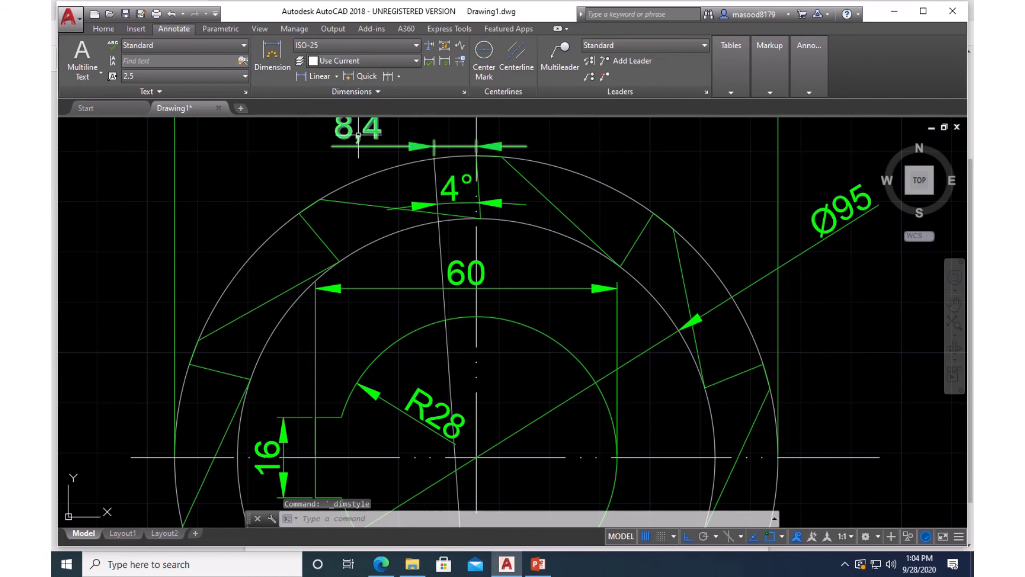
{"action": "scroll", "coordinate": [433, 235], "scroll_direction": "up", "scroll_amount": 2}
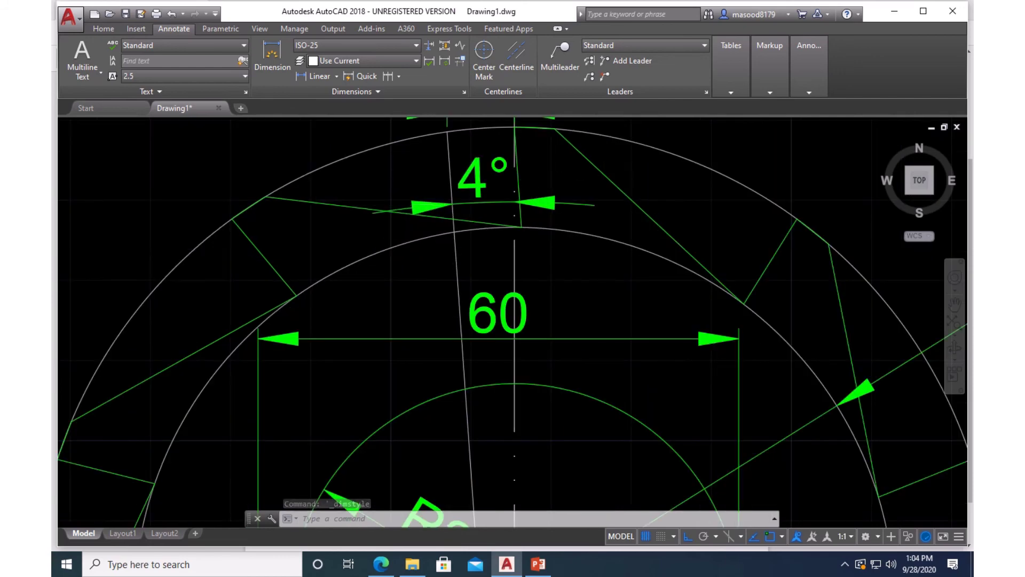
{"action": "scroll", "coordinate": [435, 230], "scroll_direction": "down", "scroll_amount": 4}
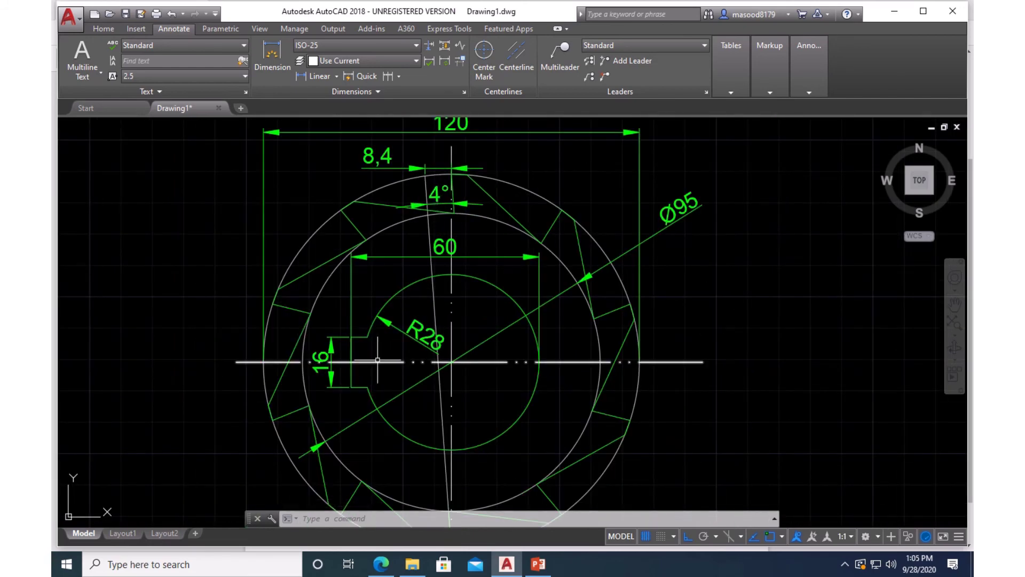
{"action": "scroll", "coordinate": [390, 354], "scroll_direction": "down", "scroll_amount": 2}
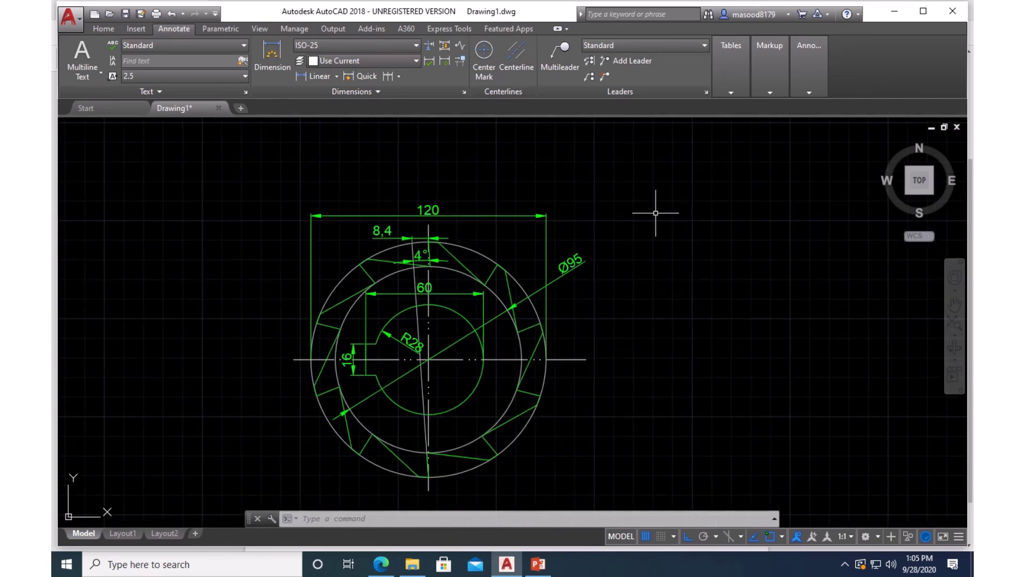
Explode the two polar arrays forming the cutter teeth into individual objects.
{"action": "left_click", "coordinate": [102, 30]}
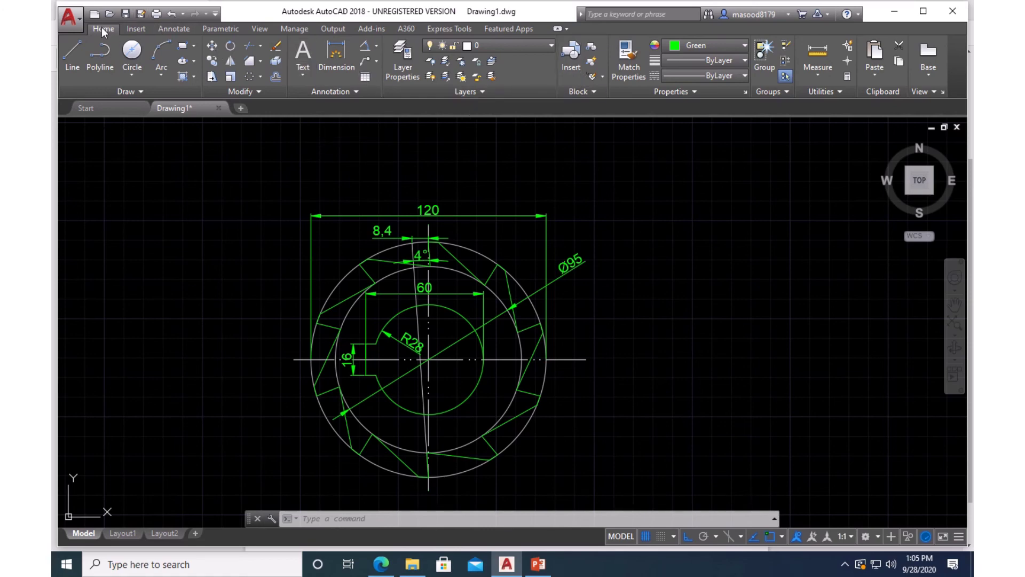
{"action": "left_click", "coordinate": [454, 257]}
{"action": "key", "text": "Escape"}
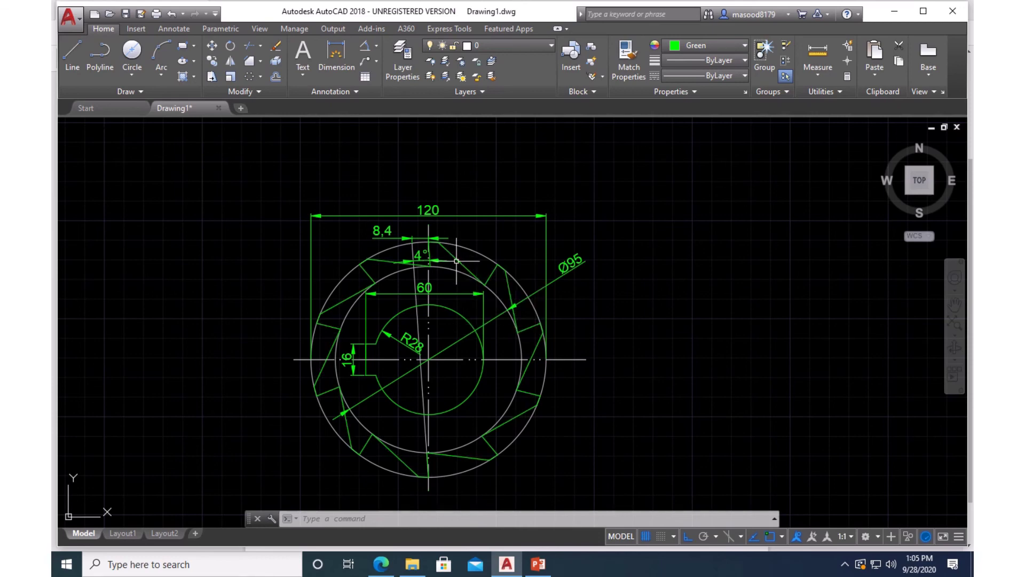
{"action": "left_click", "coordinate": [491, 278]}
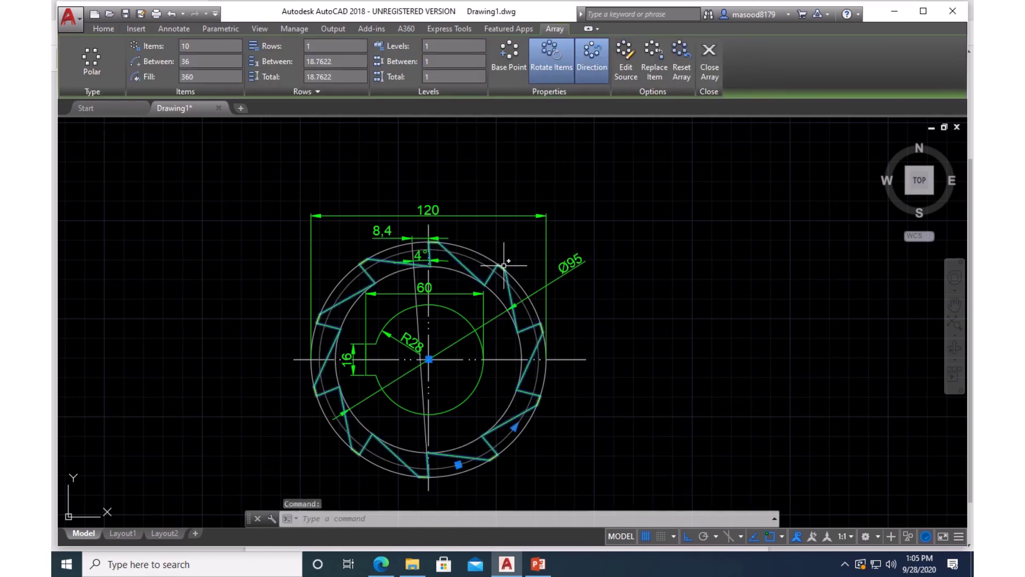
{"action": "left_click", "coordinate": [503, 266]}
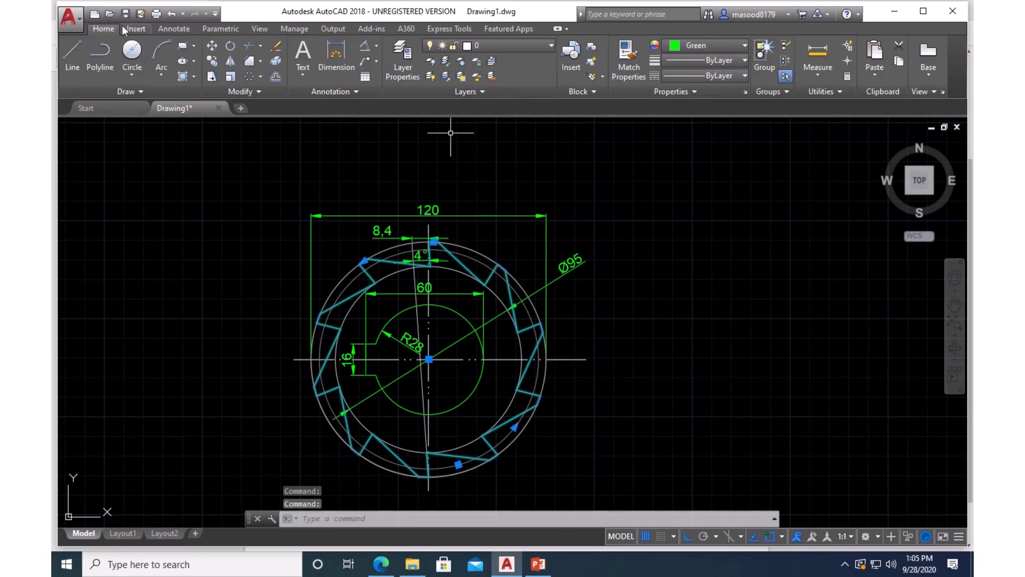
{"action": "left_click", "coordinate": [278, 61]}
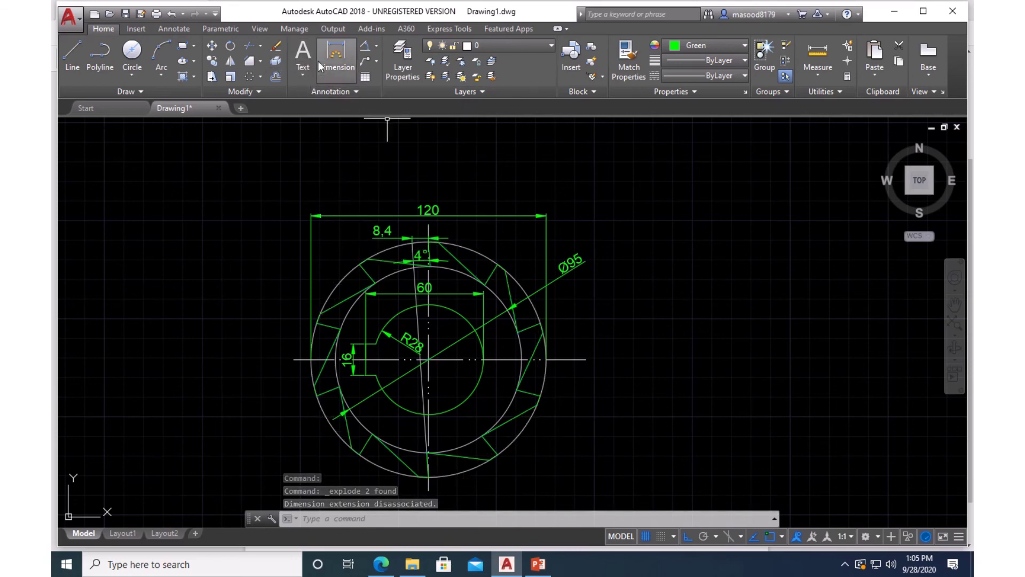
{"action": "left_click", "coordinate": [275, 45]}
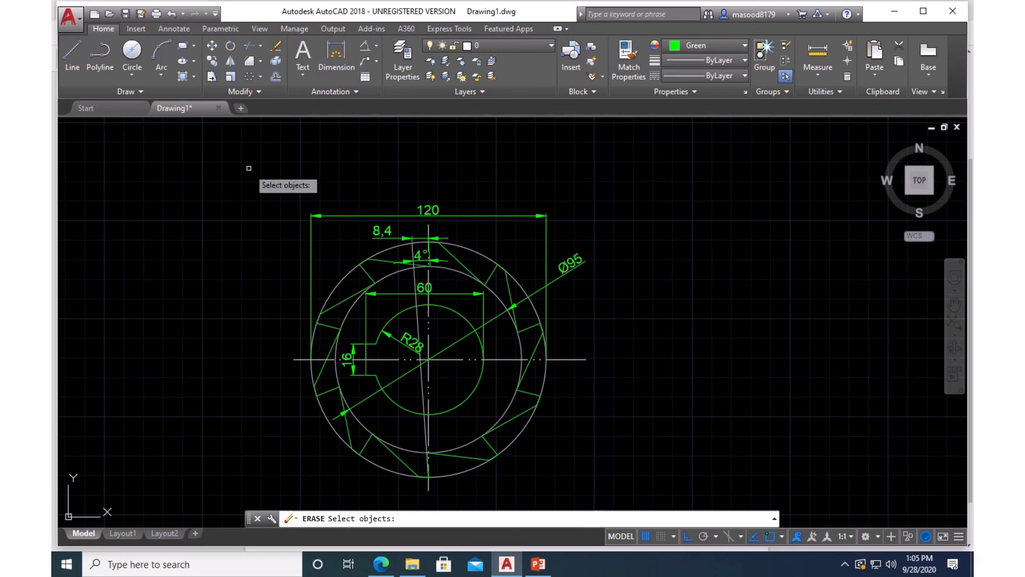
{"action": "key", "text": "Escape"}
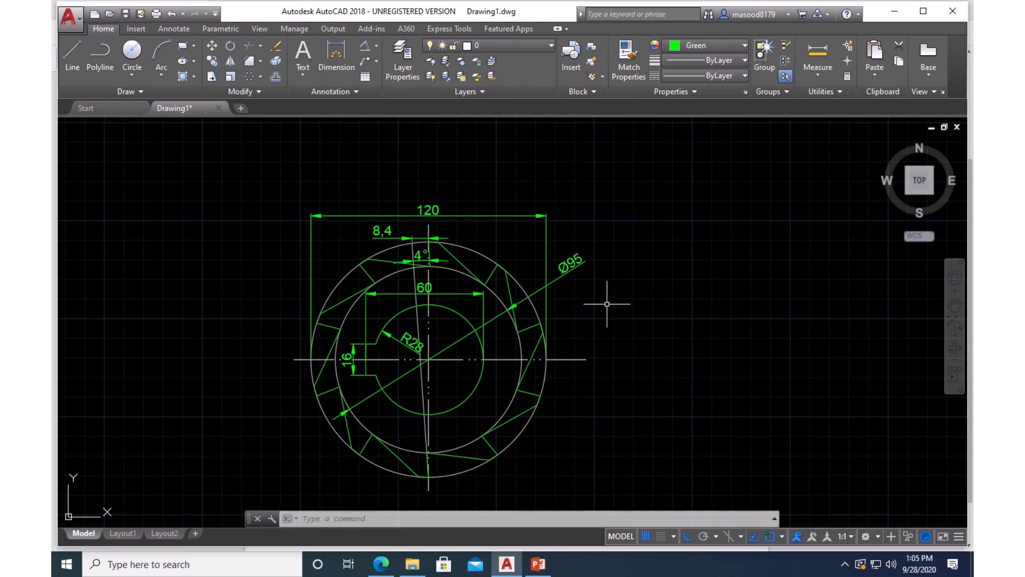
{"action": "left_click", "coordinate": [536, 566]}
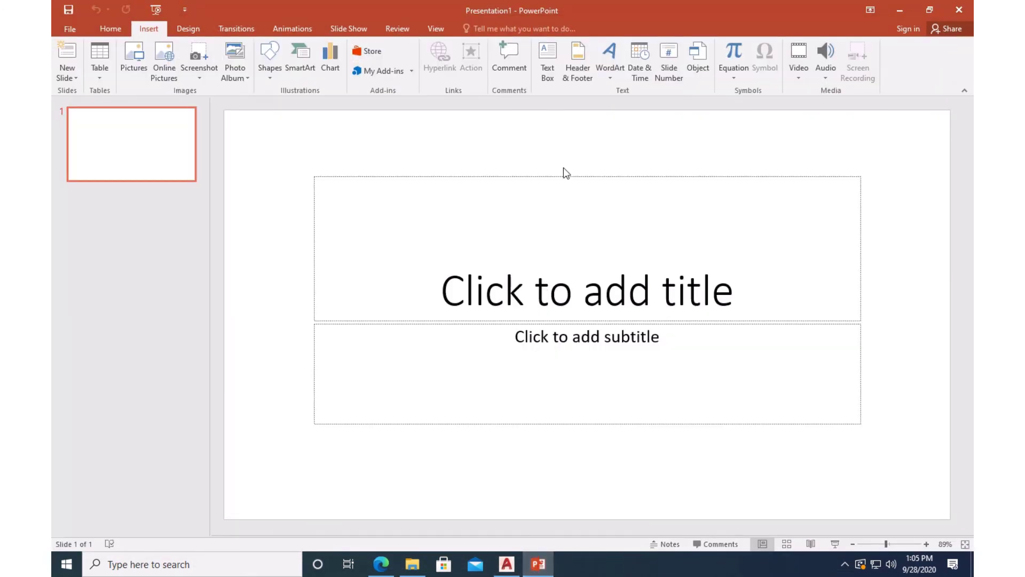